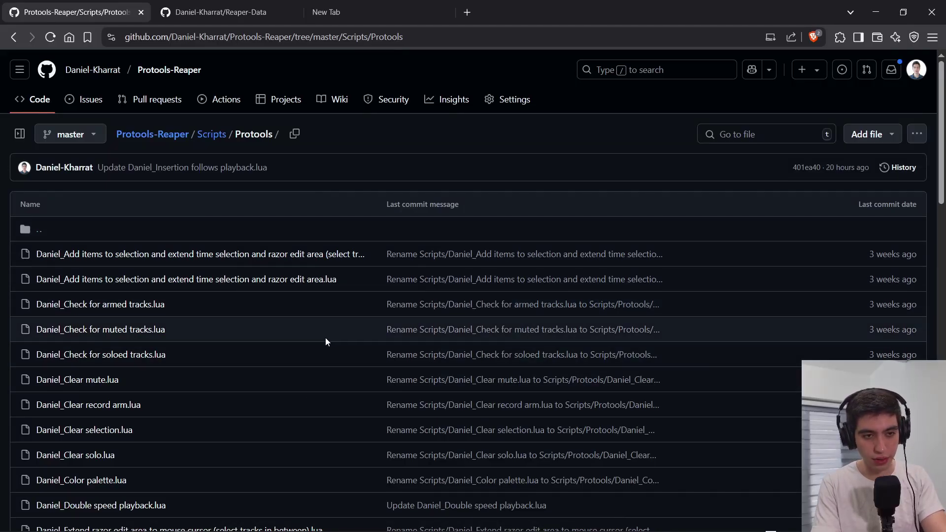
# - Switch to REAPER, open the ReaPack repository manager and select the last repository in the list
pyautogui.hotkey('alt', 'Tab')
pyautogui.hotkey('alt', 'Tab')
pyautogui.hotkey('alt', 'Tab')
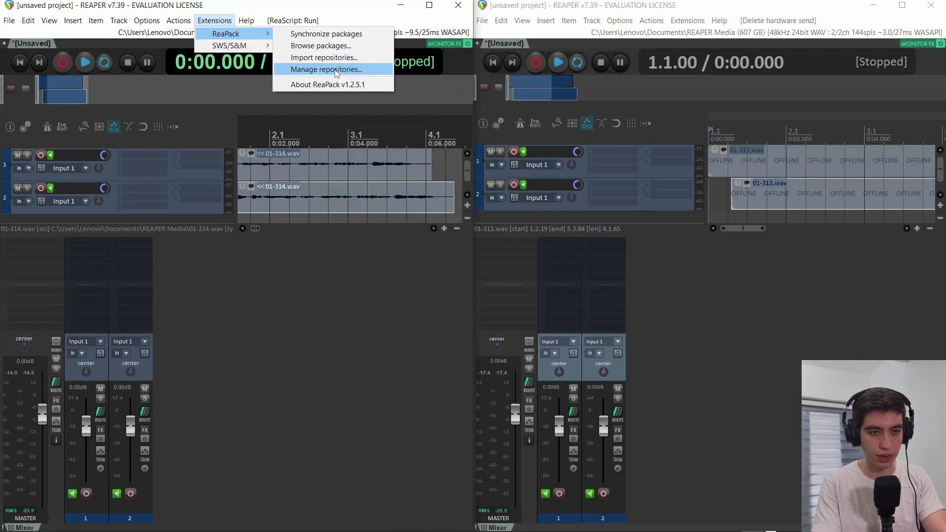
pyautogui.click(335, 69)
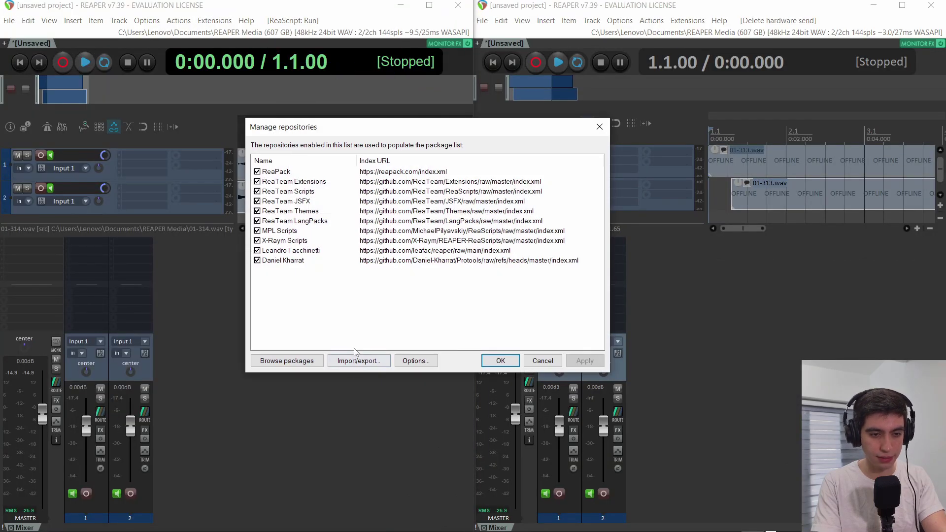
pyautogui.click(329, 261)
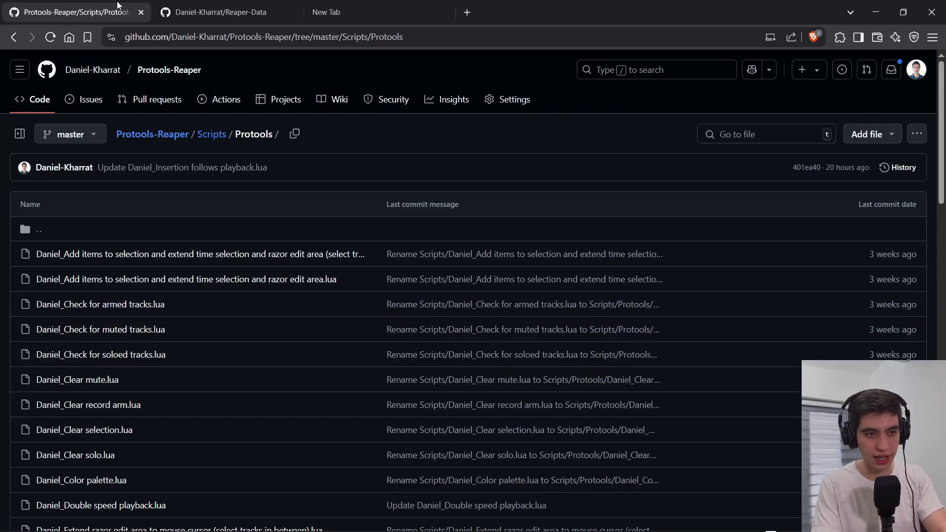
# - In the browser, review the Reaper-Data repository and the Protools script entries in the Protools-Reaper index.xml
pyautogui.click(196, 11)
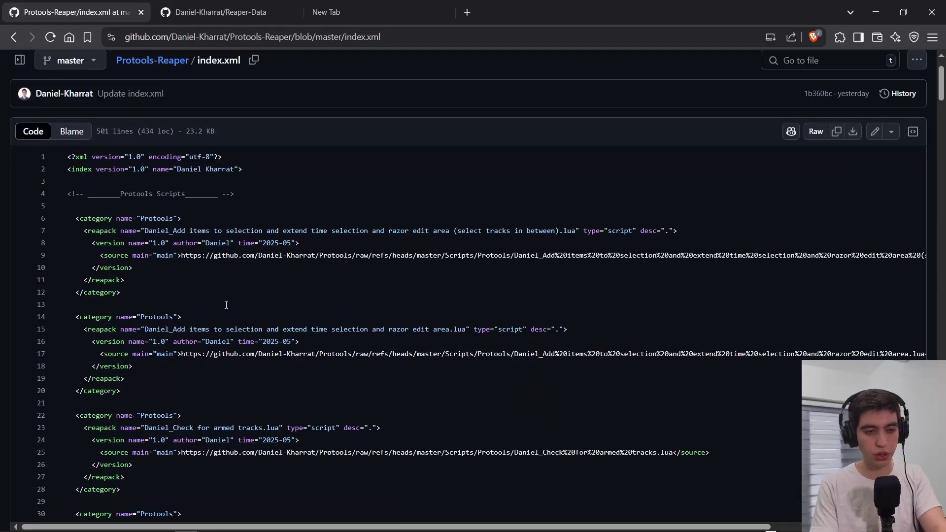
pyautogui.scroll(-15, 226, 305)
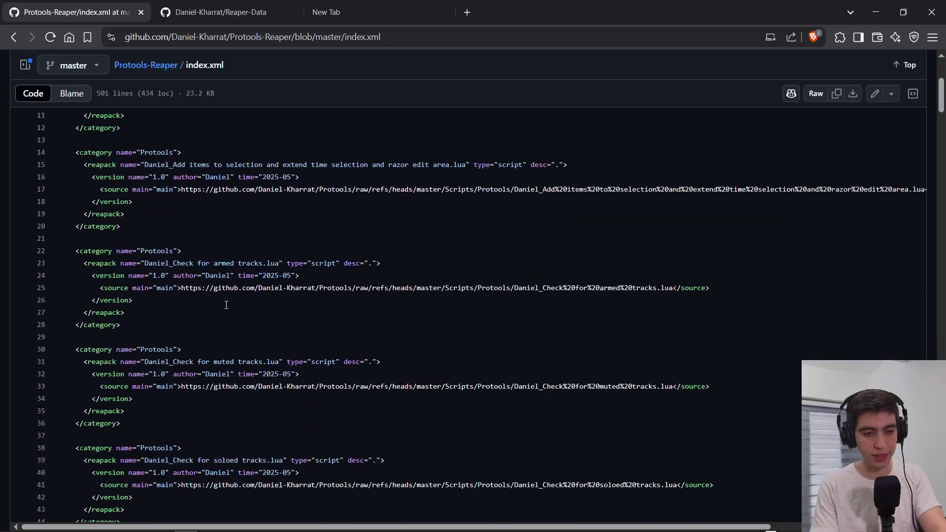
pyautogui.scroll(-6, 226, 305)
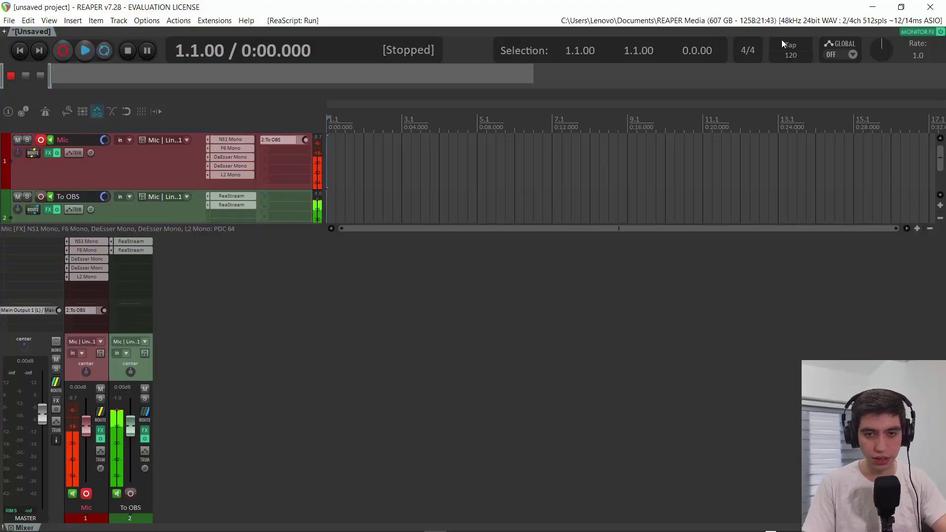
# - Open the configuration export from the general preferences of REAPER v7.28
pyautogui.hotkey('ctrl', 'p')
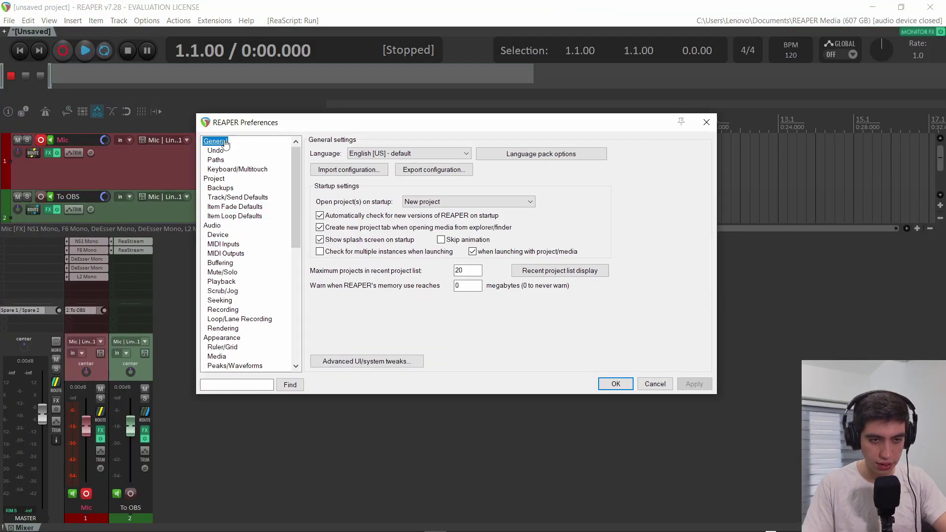
pyautogui.click(433, 170)
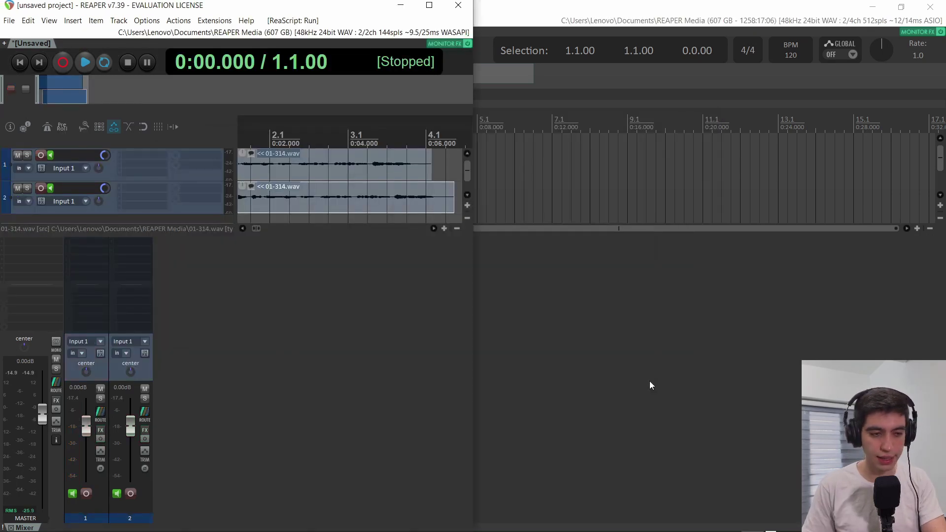
# - Switch to the My Reaper files folder and launch reaper739_x64-install.exe
pyautogui.hotkey('alt', 'Tab')
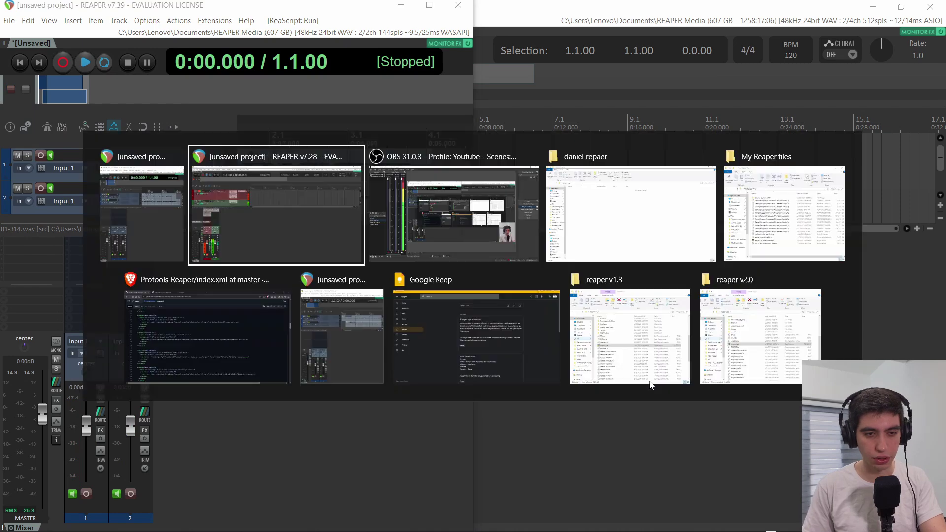
pyautogui.hotkey('alt', 'Tab')
pyautogui.hotkey('alt', 'Tab')
pyautogui.hotkey('alt', 'Tab')
pyautogui.hotkey('alt', 'Tab')
pyautogui.hotkey('alt', 'Tab')
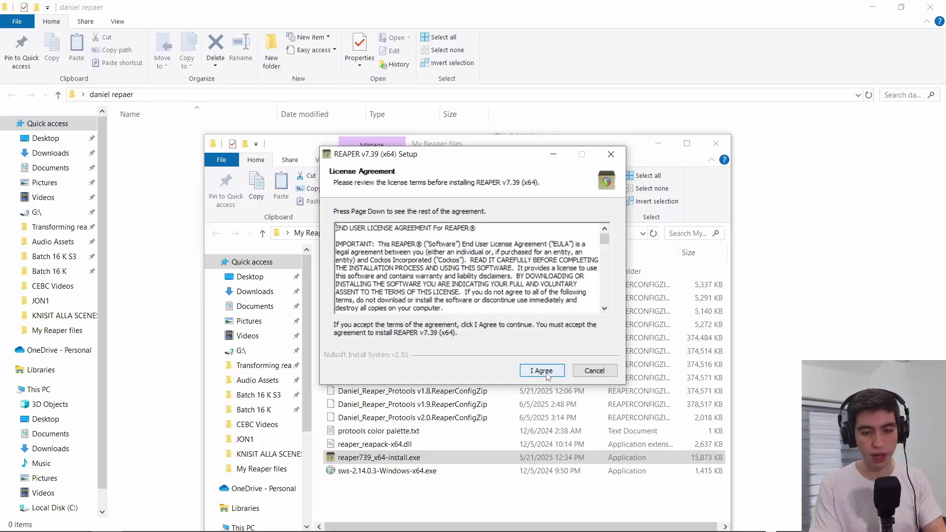
# - Accept the license and install REAPER v7.39 as a portable install in the empty desktop folder
pyautogui.click(542, 371)
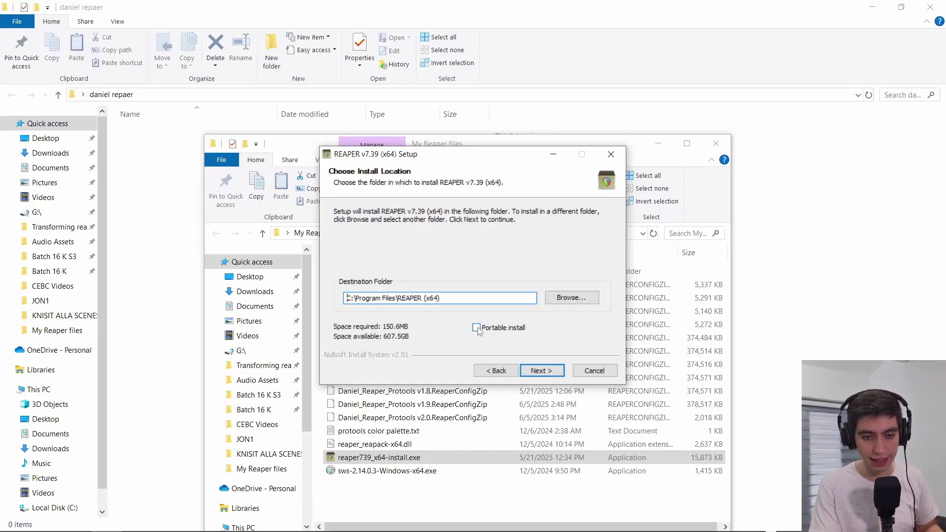
pyautogui.click(563, 298)
pyautogui.click(430, 362)
pyautogui.press('Return')
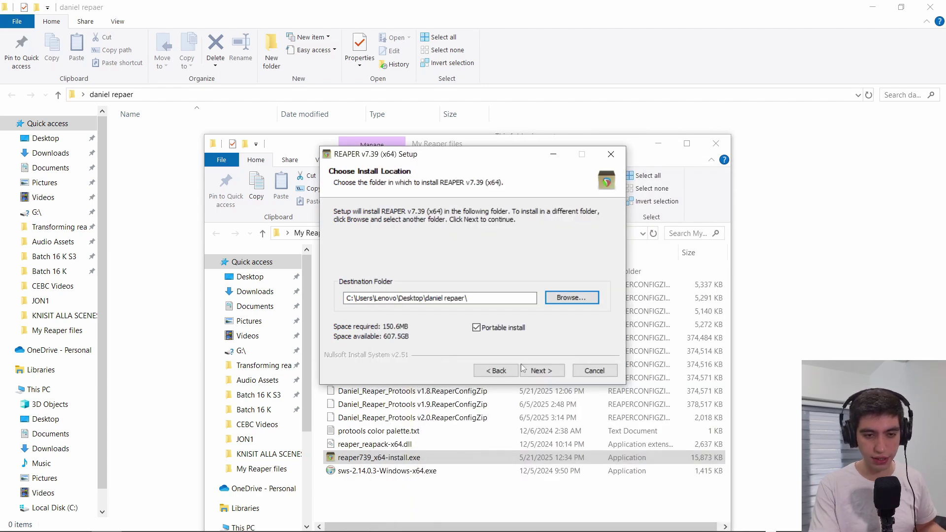
pyautogui.click(557, 373)
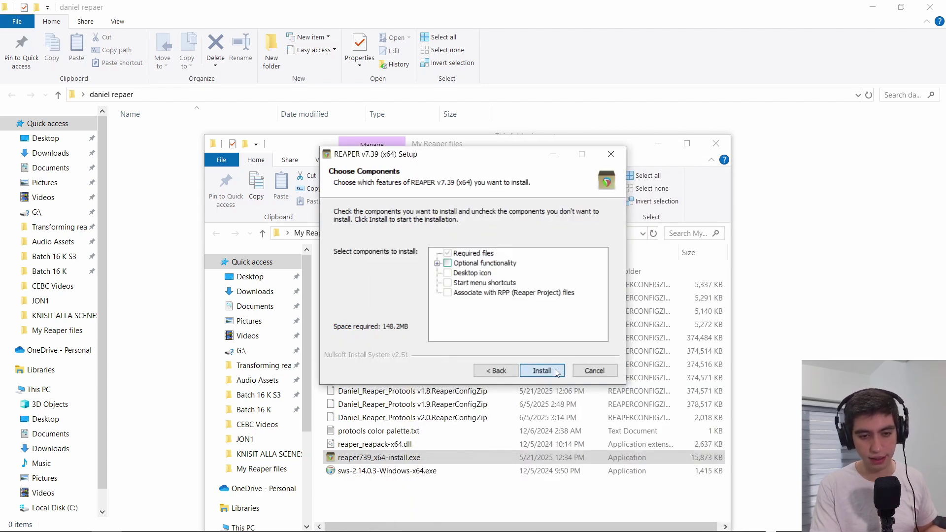
pyautogui.click(541, 370)
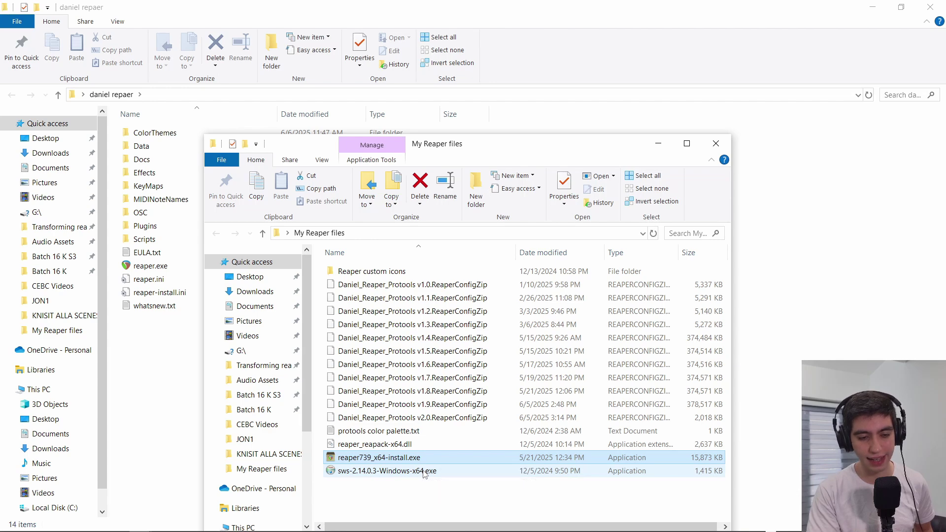
# - Install the SWS Extension v2.14.0.3 into the portable REAPER folder and put reaper_reapack-x64.dll in UserPlugins
pyautogui.doubleClick(425, 472)
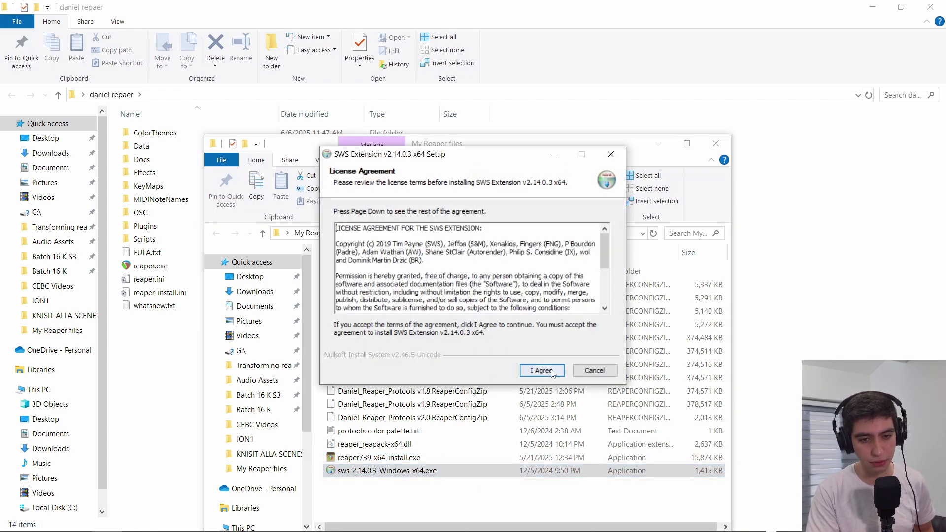
pyautogui.click(542, 371)
pyautogui.click(566, 298)
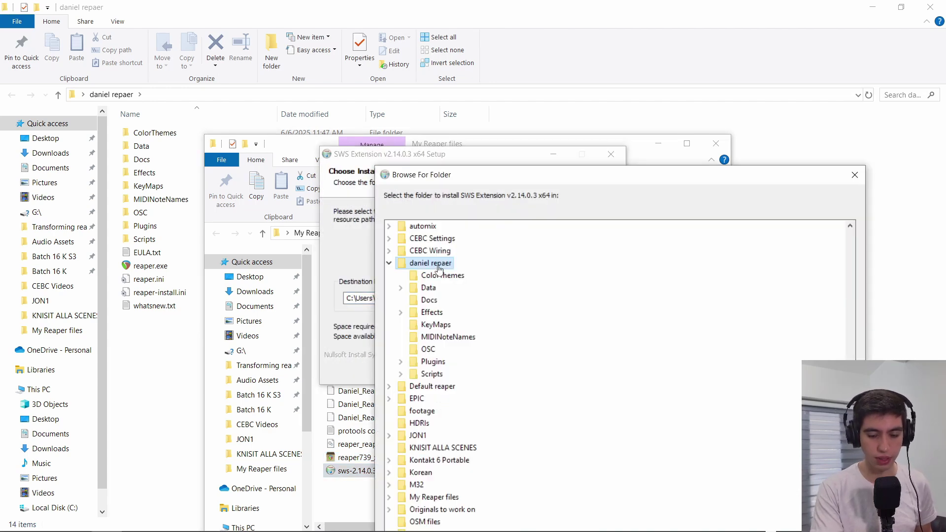
pyautogui.press('Escape')
pyautogui.click(560, 370)
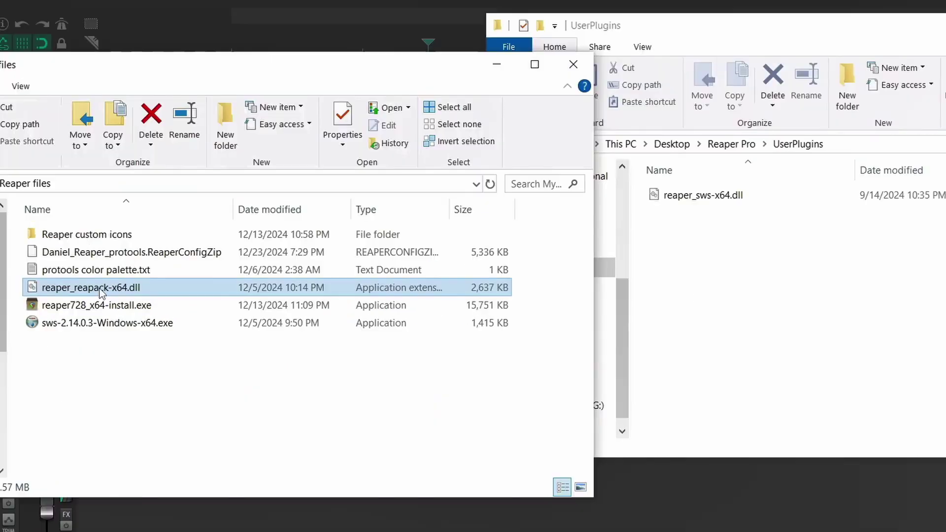
pyautogui.moveTo(106, 292); pyautogui.dragTo(758, 298)
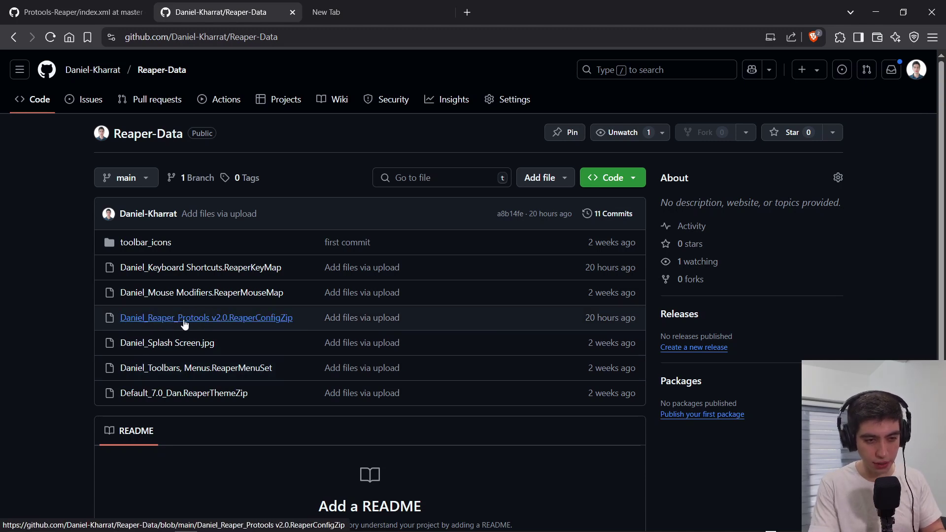
# - Download the raw Reaper_Protools v2.0 ReaperConfigZip file from the Reaper-Data GitHub repository
pyautogui.click(253, 319)
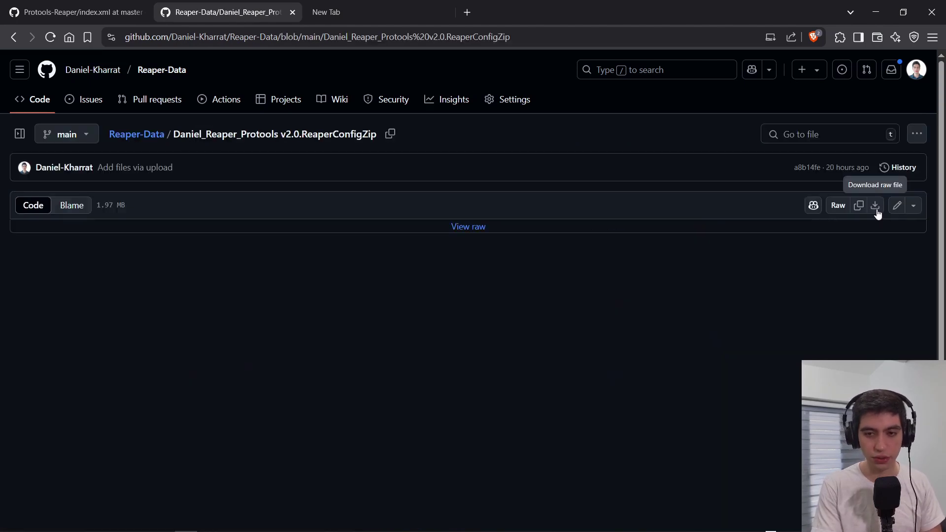
pyautogui.click(876, 206)
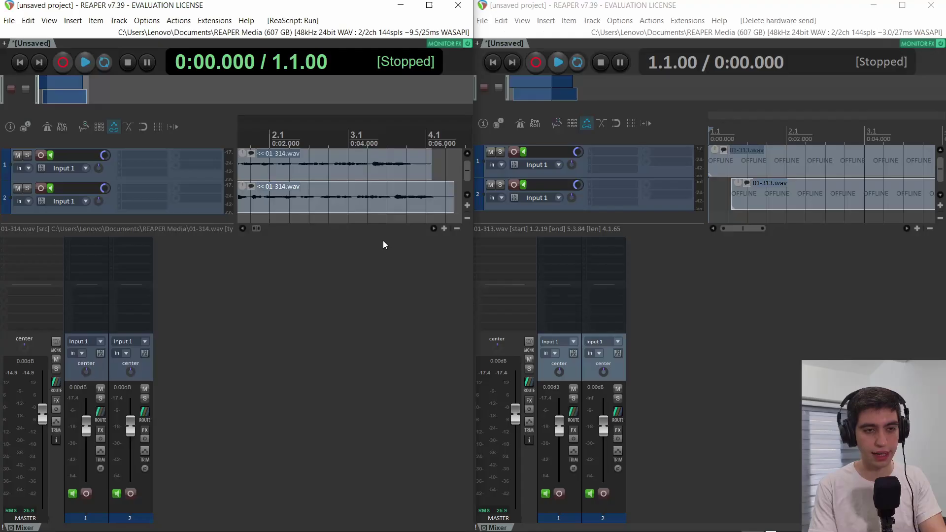
# - In REAPER's general preferences, import the Reaper_Protools v2.0 ReaperConfigZip configuration without saving the open project
pyautogui.click(334, 32)
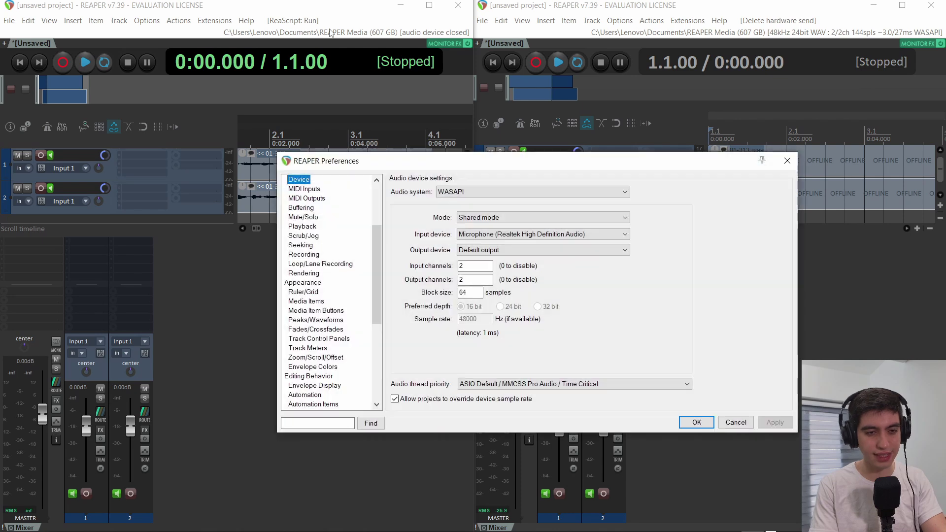
pyautogui.click(297, 180)
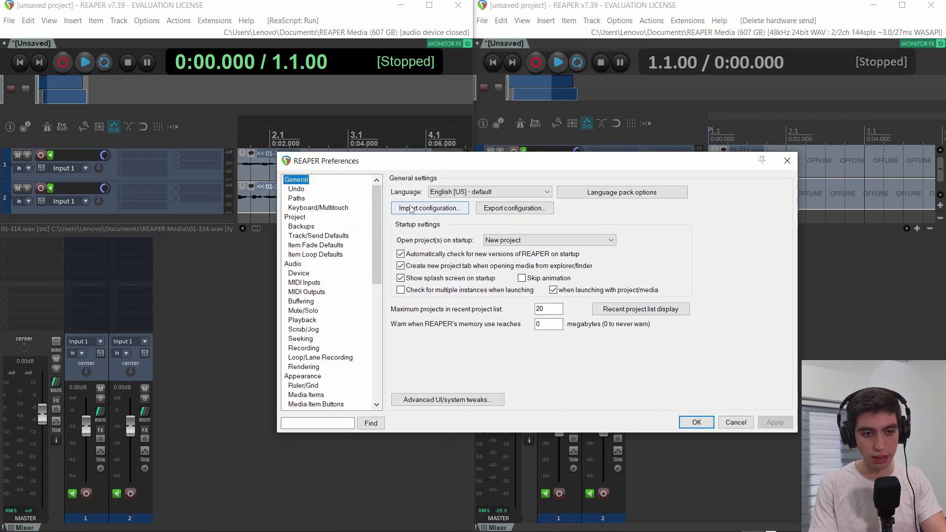
pyautogui.click(410, 209)
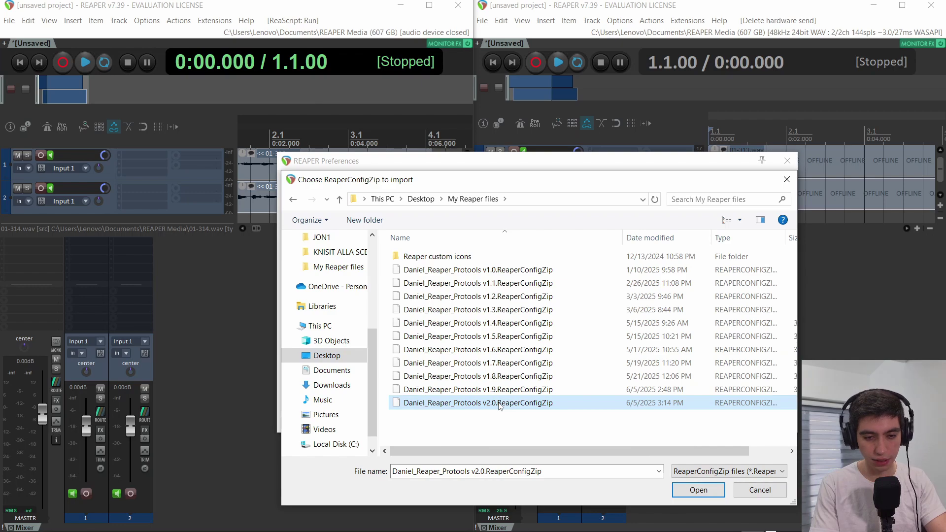
pyautogui.doubleClick(499, 403)
pyautogui.click(514, 321)
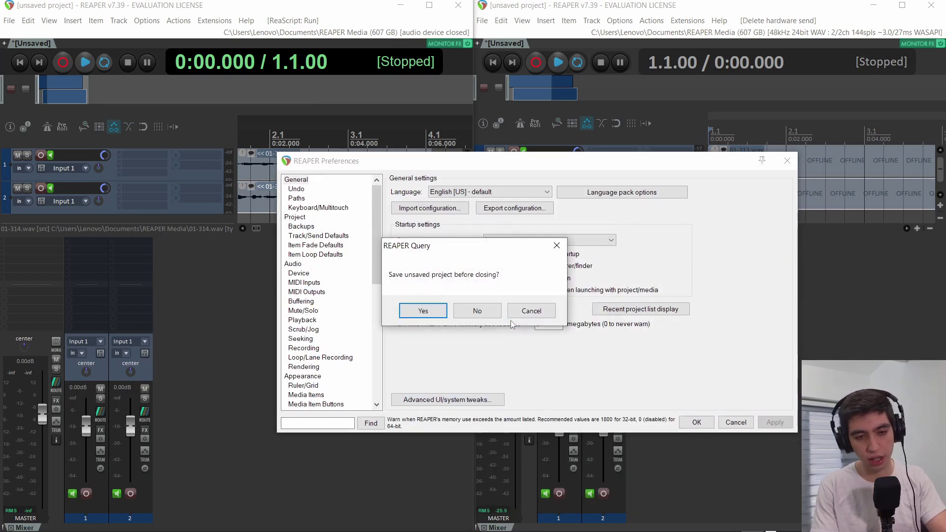
pyautogui.click(497, 311)
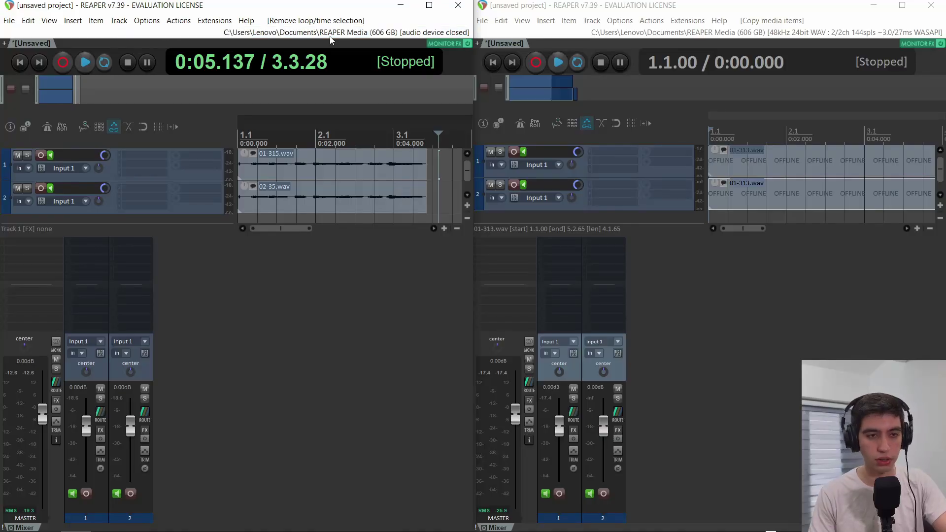
# - Open the VST plug-in settings in REAPER's preferences
pyautogui.hotkey('ctrl', 'p')
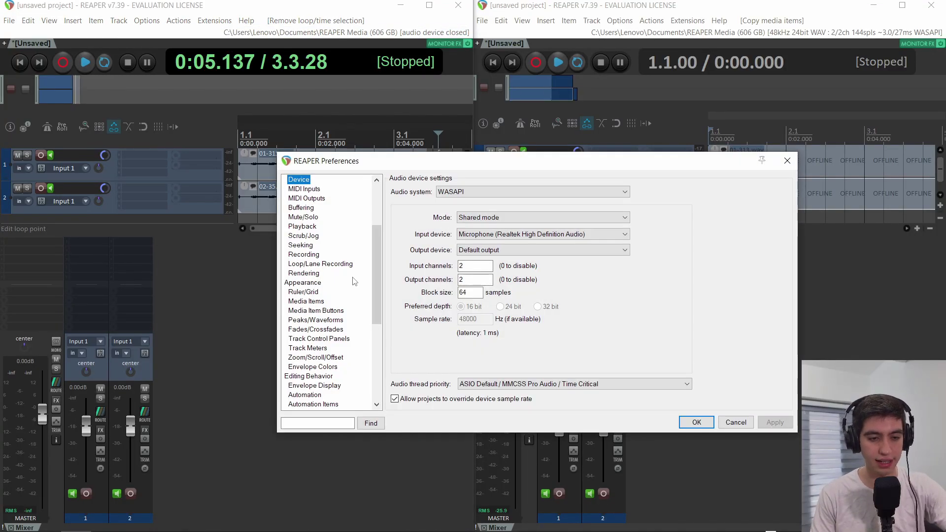
pyautogui.scroll(-6, 353, 281)
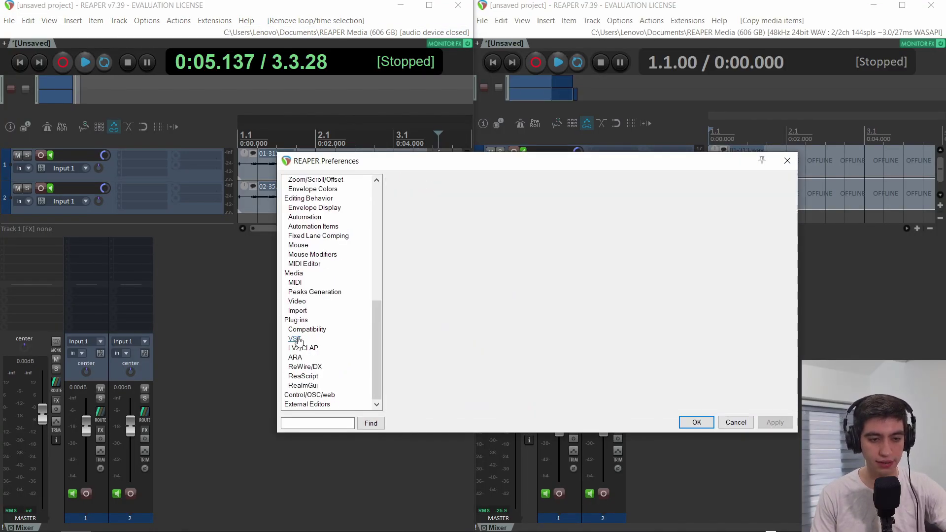
pyautogui.click(297, 339)
pyautogui.click(728, 225)
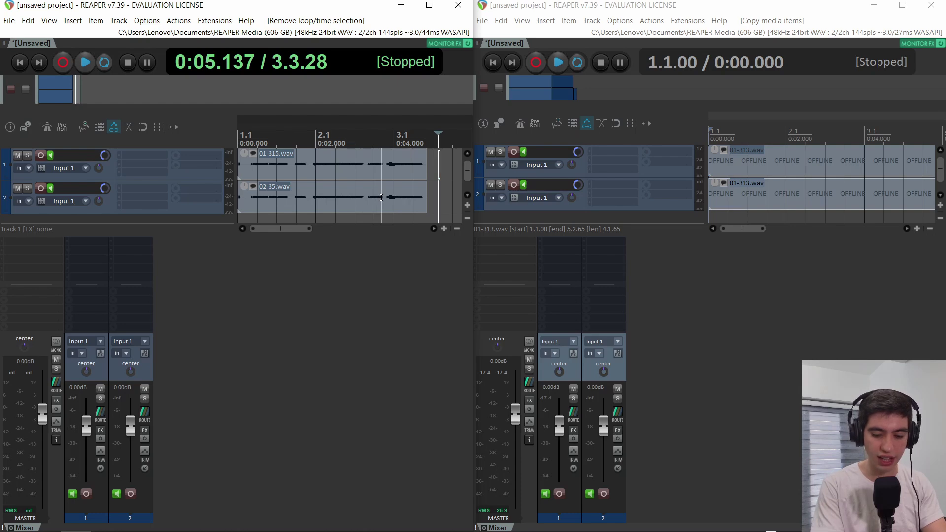
# - Find the action assigned to Shift+Mousewheel in REAPER's action list
pyautogui.press('?')
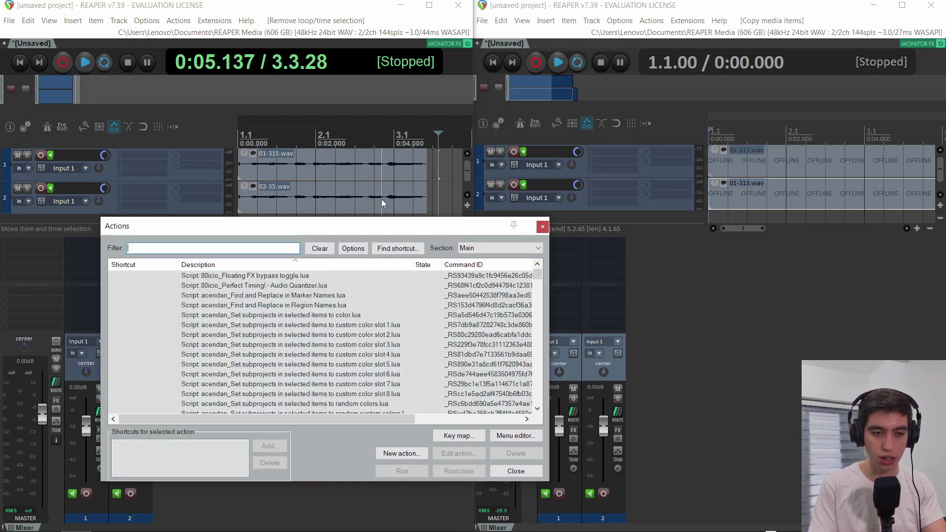
pyautogui.click(393, 248)
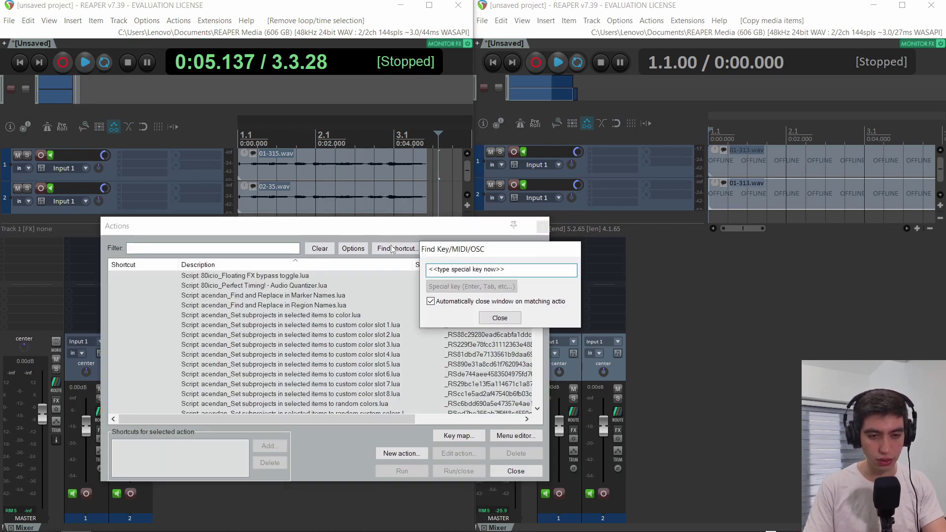
pyautogui.scroll(-1, 392, 249)
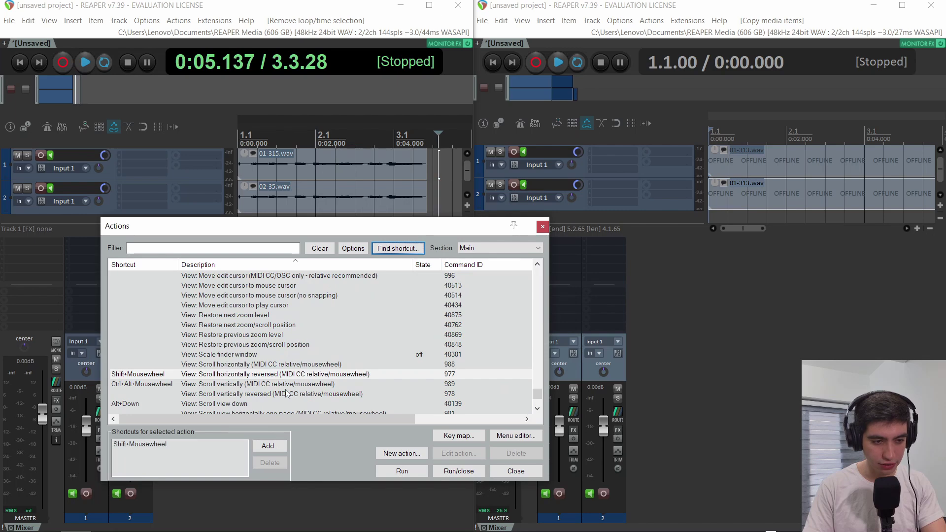
pyautogui.click(252, 376)
# - Assign Shift+Mousewheel to the action "View: Scroll horizontally (MIDI CC relative/mousewheel)"
pyautogui.click(249, 365)
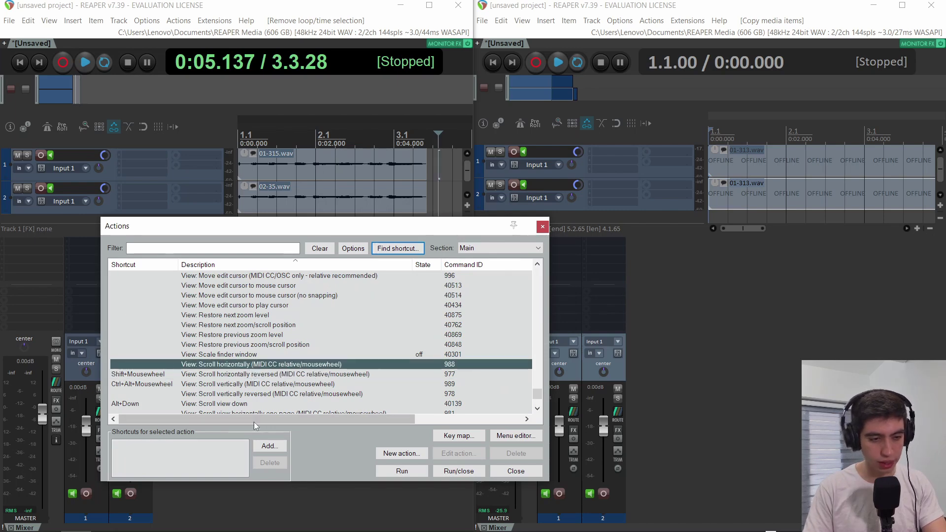
pyautogui.click(266, 446)
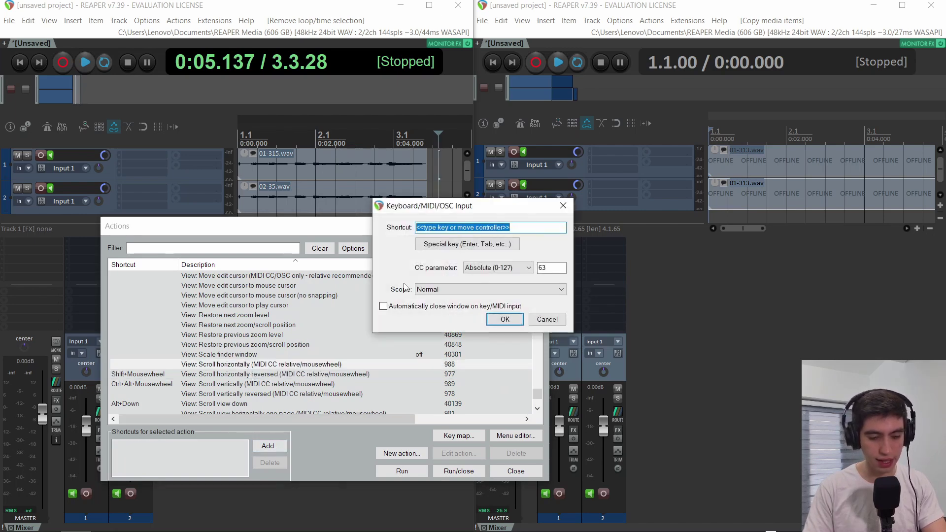
pyautogui.keyDown('shift'); pyautogui.scroll(-1, 404, 286); pyautogui.keyUp('shift')
pyautogui.click(505, 319)
pyautogui.click(511, 321)
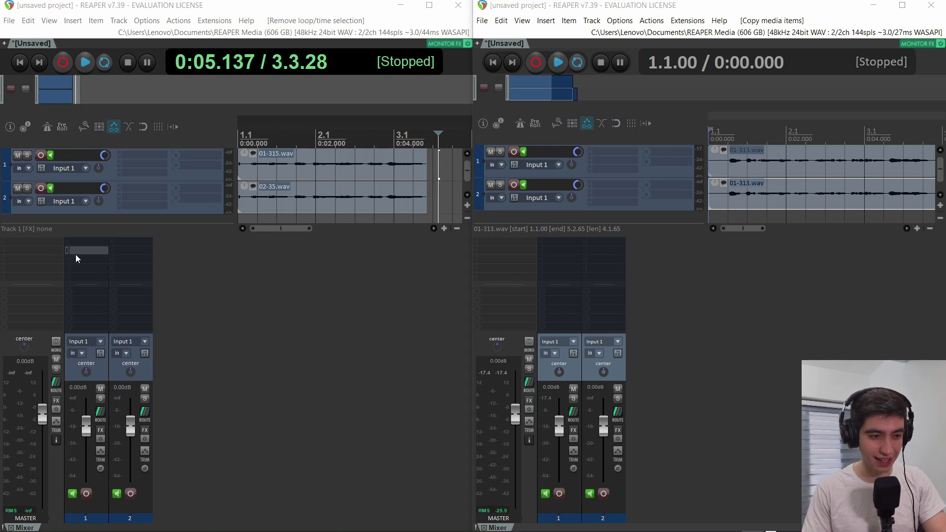
# - Add the JS Live Vocal Rider to track 1 and Vocal Rider Live Mono to track 2, and place their windows side by side
pyautogui.click(76, 258)
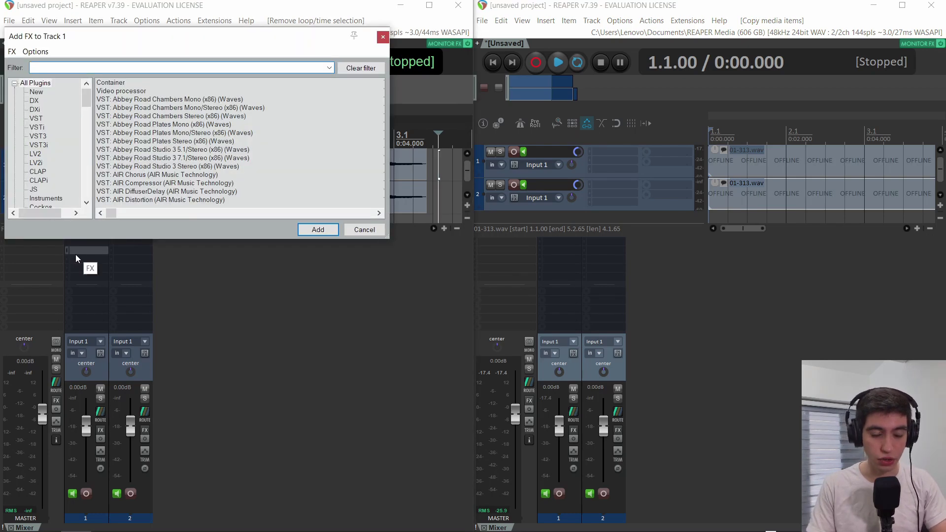
pyautogui.click(34, 189)
pyautogui.write('daniel')
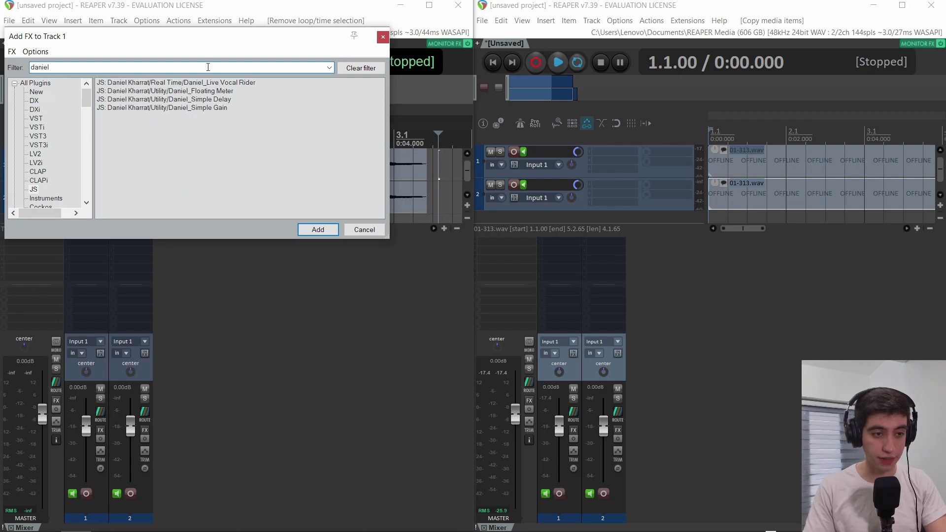
pyautogui.doubleClick(212, 87)
pyautogui.moveTo(131, 38); pyautogui.dragTo(374, 50)
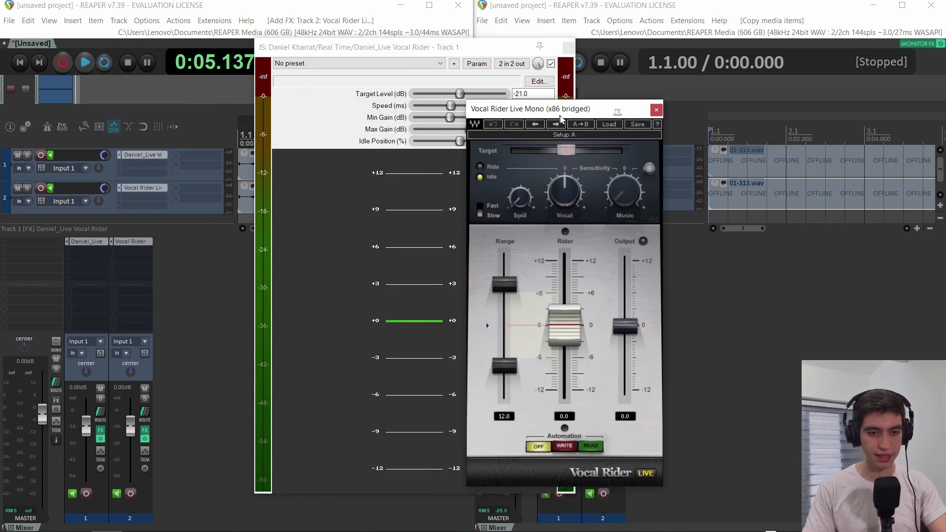
pyautogui.moveTo(555, 111); pyautogui.dragTo(662, 94)
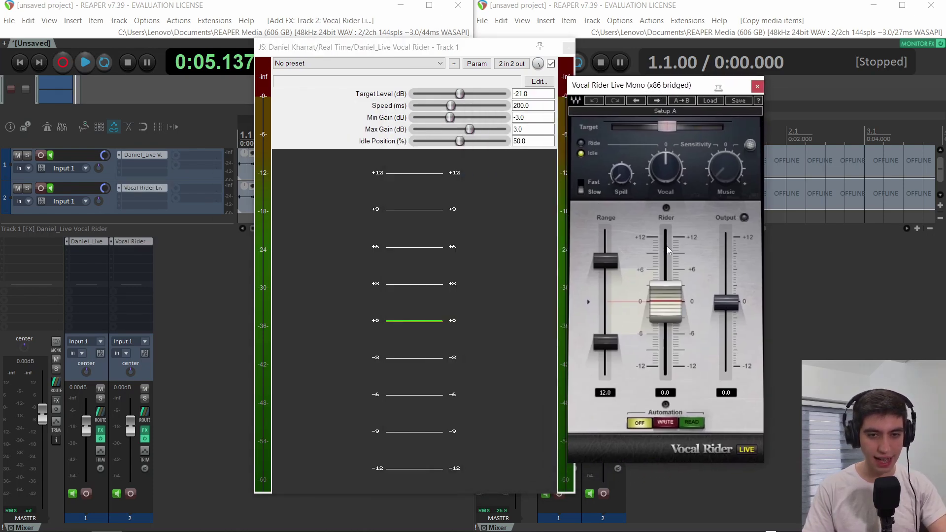
# - During playback, set the JS Live Vocal Rider's target level to -27.3 dB, speed to 500 ms and minimum gain to -7 dB
pyautogui.press('space')
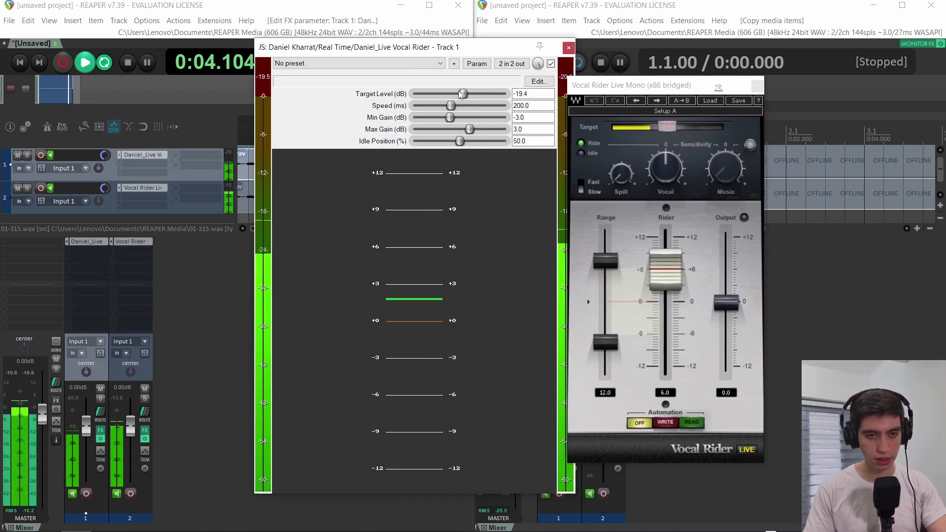
pyautogui.moveTo(460, 93); pyautogui.dragTo(485, 105)
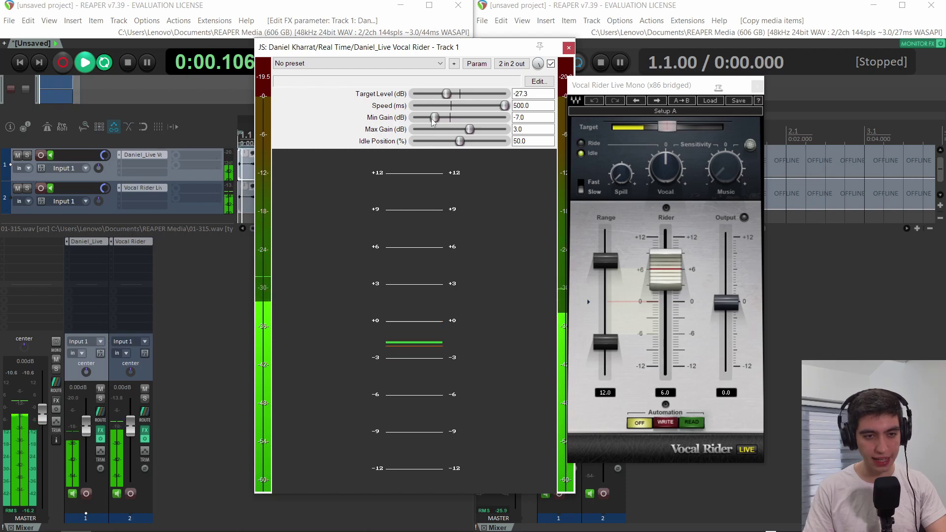
pyautogui.moveTo(450, 118); pyautogui.dragTo(434, 118)
# - Widen the Waves Vocal Rider's range to 18.6 and set the JS Live Vocal Rider's maximum gain to 6 dB
pyautogui.moveTo(604, 342); pyautogui.dragTo(605, 346)
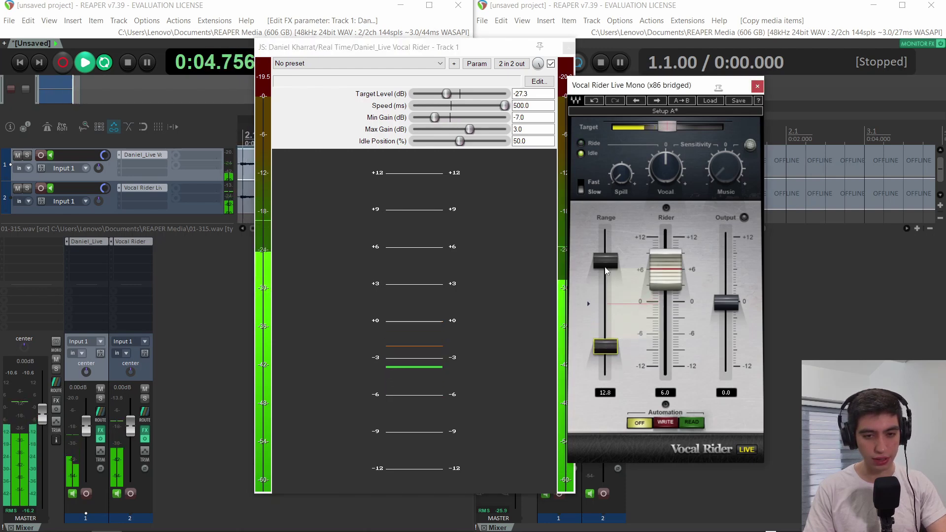
pyautogui.moveTo(606, 262); pyautogui.dragTo(606, 230)
pyautogui.moveTo(473, 128); pyautogui.dragTo(487, 132)
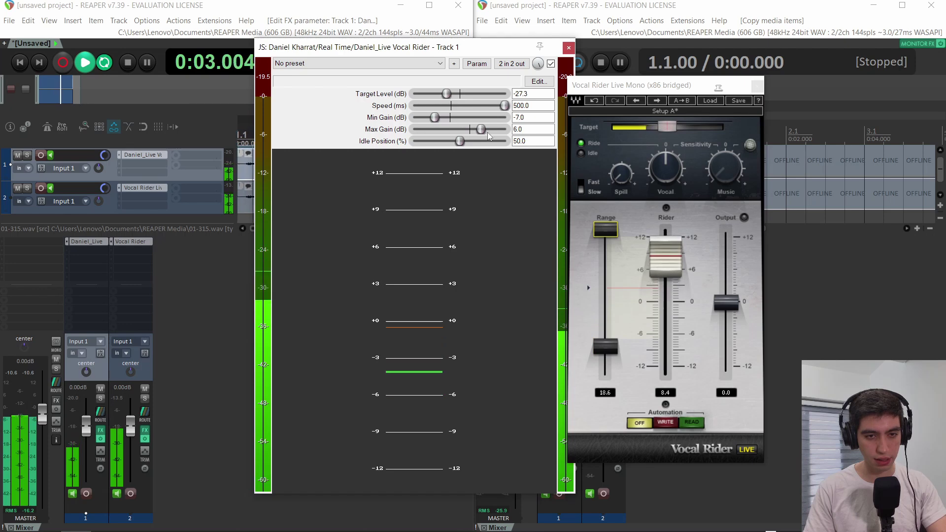
# - Lower the Waves Vocal Rider's idle position marker to about -2 and stop playback
pyautogui.click(590, 277)
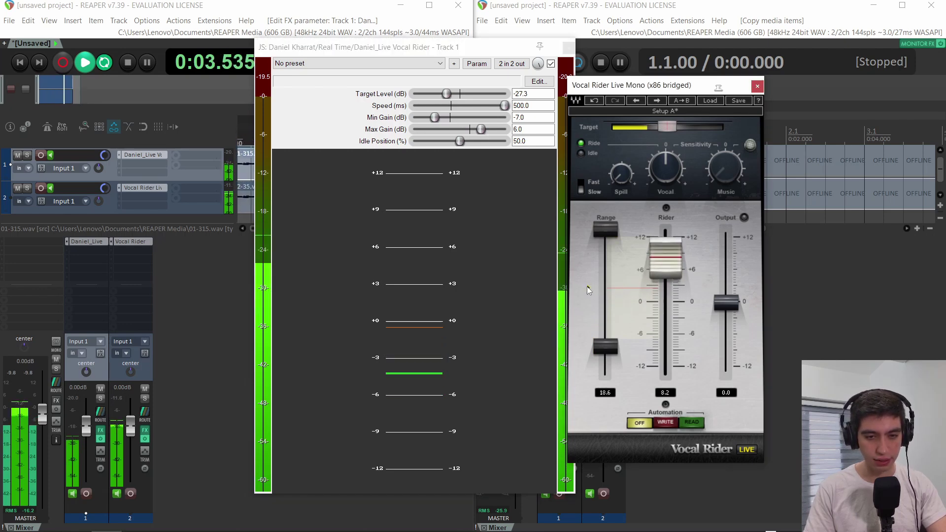
pyautogui.moveTo(589, 291); pyautogui.dragTo(588, 312)
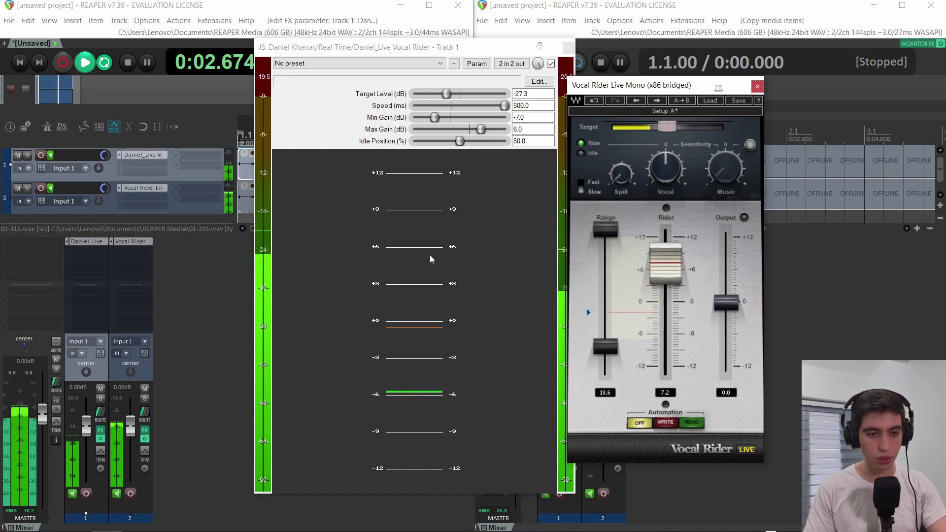
pyautogui.press('space')
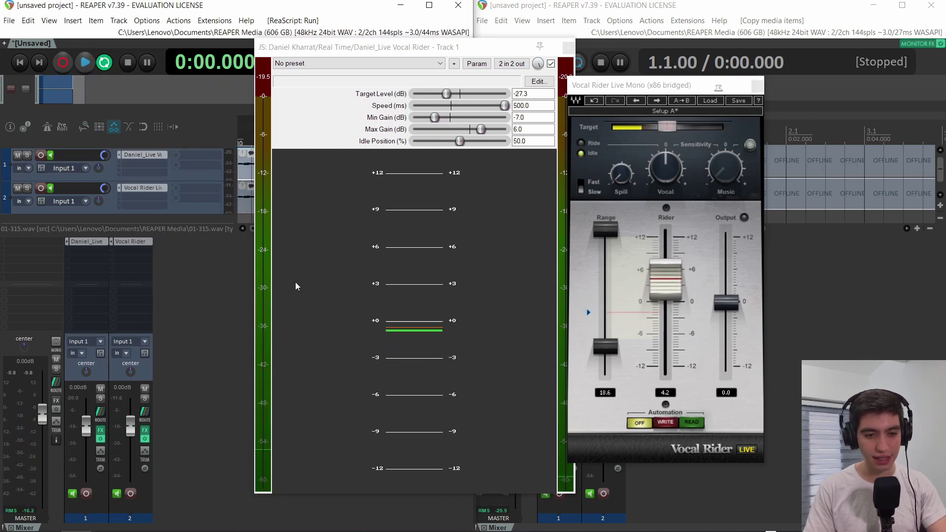
# - Reset the JS Live Vocal Rider to -21 dB target, 200 ms speed, -3 to 3 dB gain and 50% idle position, and play it back
pyautogui.click(445, 142)
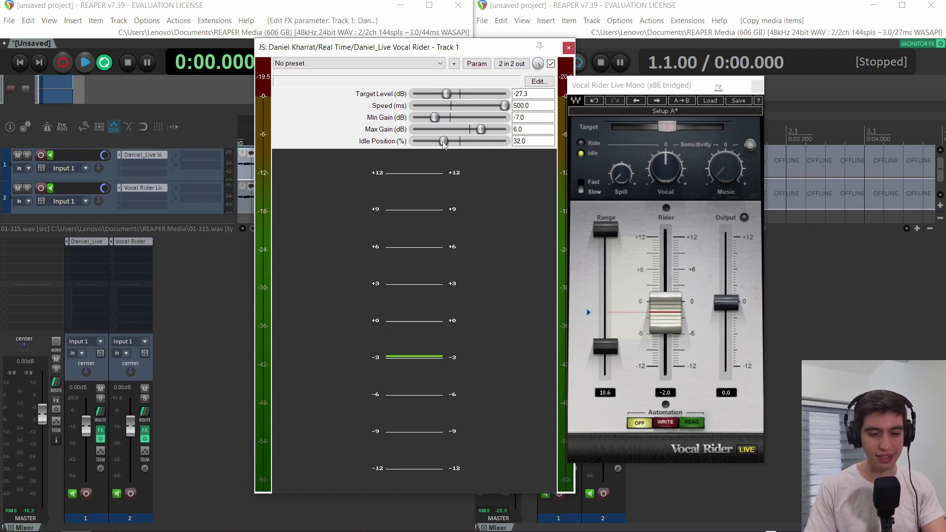
pyautogui.moveTo(443, 142); pyautogui.dragTo(459, 143)
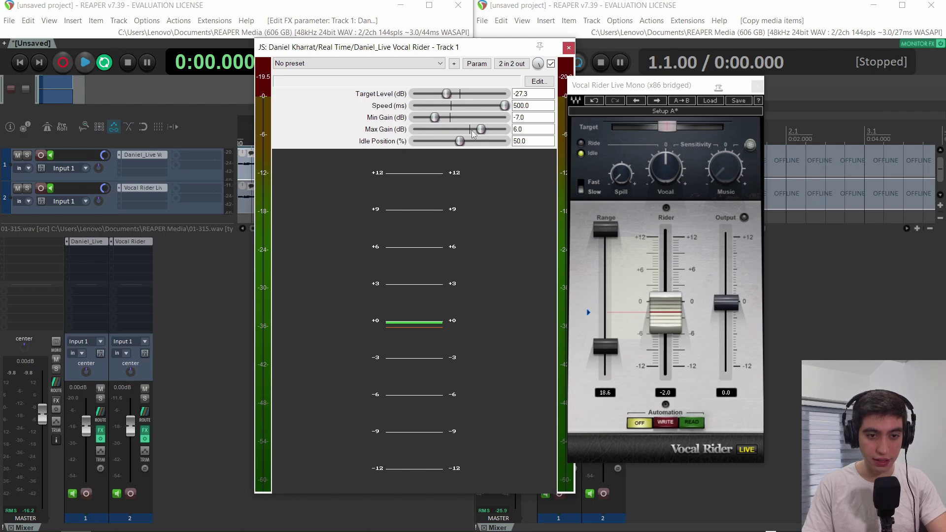
pyautogui.moveTo(472, 130); pyautogui.dragTo(455, 129)
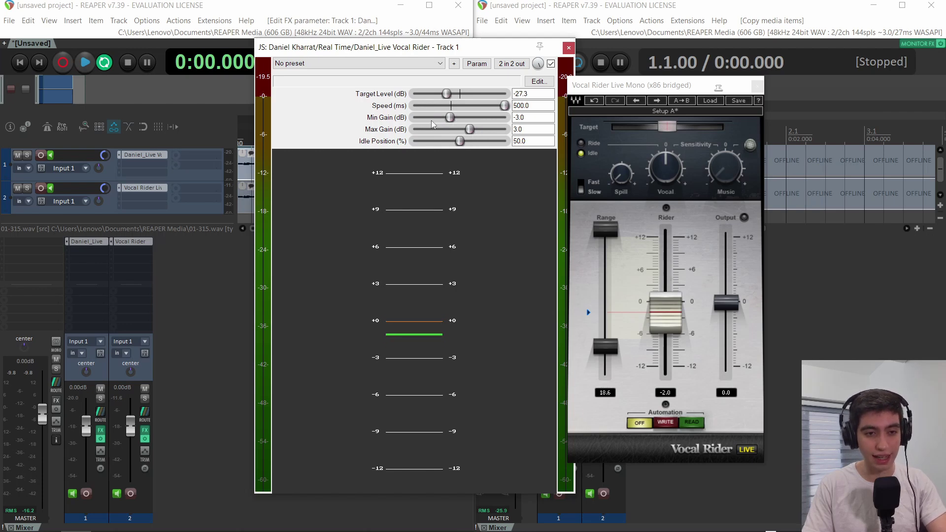
pyautogui.click(450, 106)
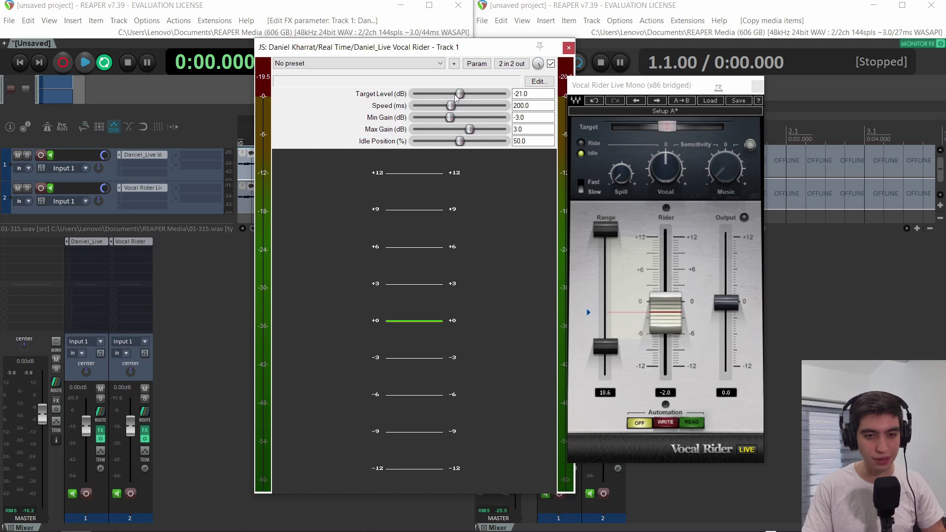
pyautogui.press('space')
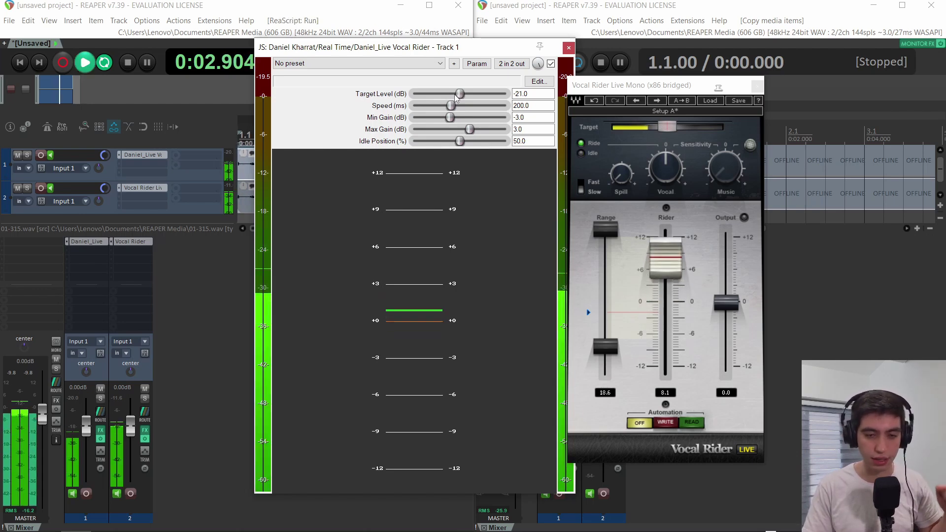
# - Add the JS Simple Delay to track 1 and ReaDelay to track 2, and arrange both windows for comparison
pyautogui.hotkey('shift', 'f')
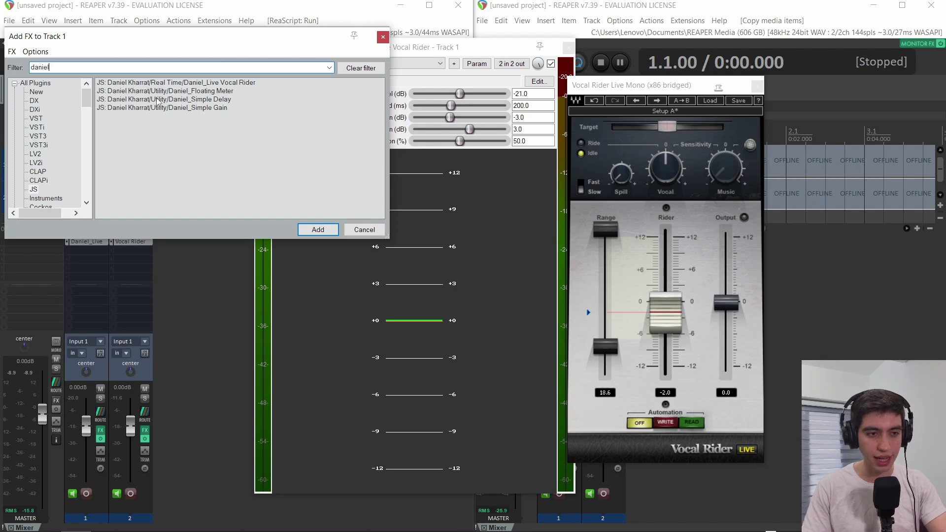
pyautogui.doubleClick(157, 100)
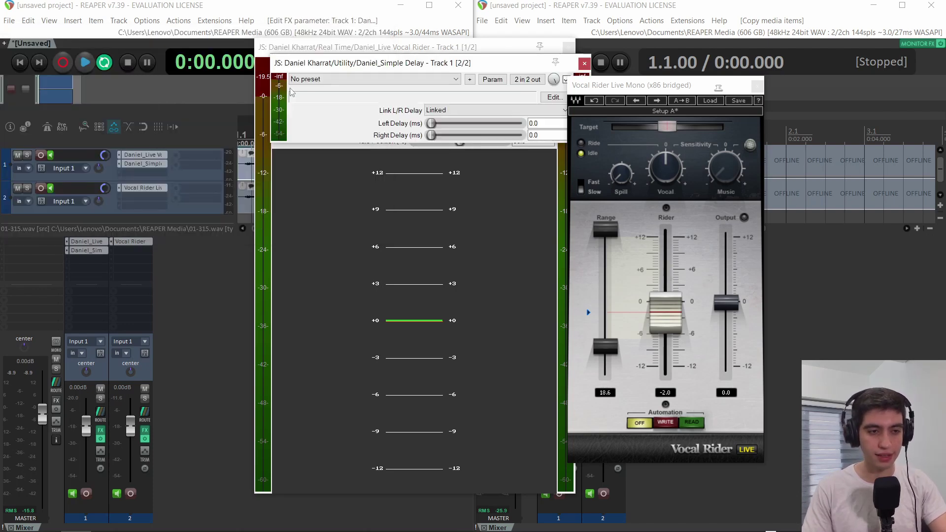
pyautogui.moveTo(320, 69); pyautogui.dragTo(193, 148)
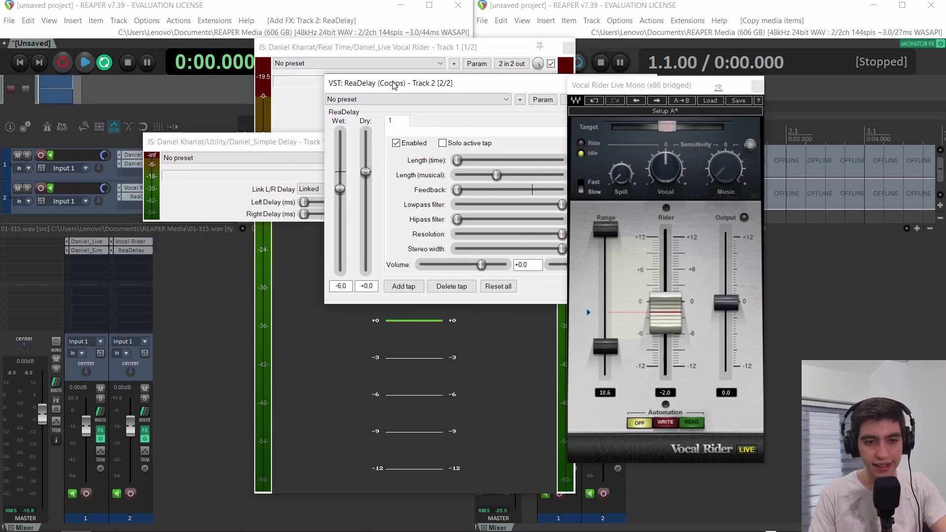
pyautogui.moveTo(391, 89); pyautogui.dragTo(250, 249)
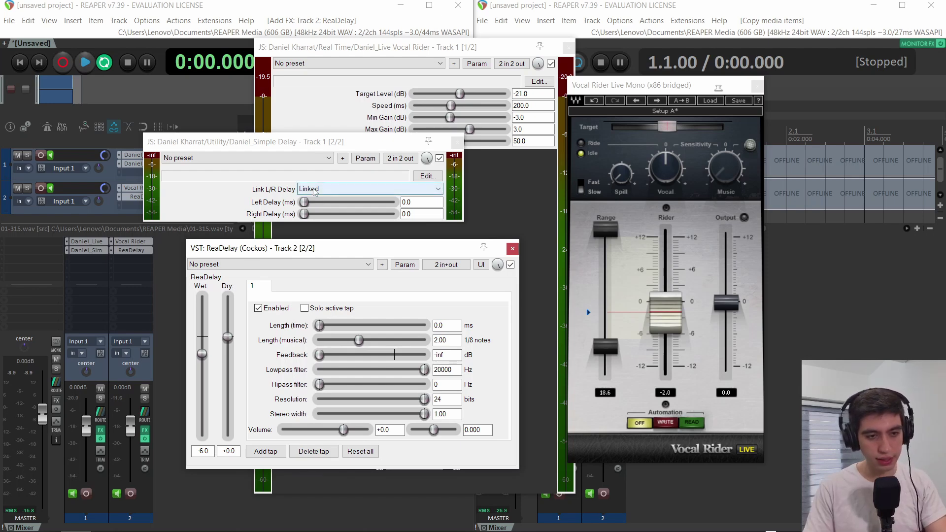
# - Unlink the Simple Delay's channels, set the left delay to 187 ms and the right delay to 93 ms, and start playback
pyautogui.click(314, 190)
pyautogui.click(314, 191)
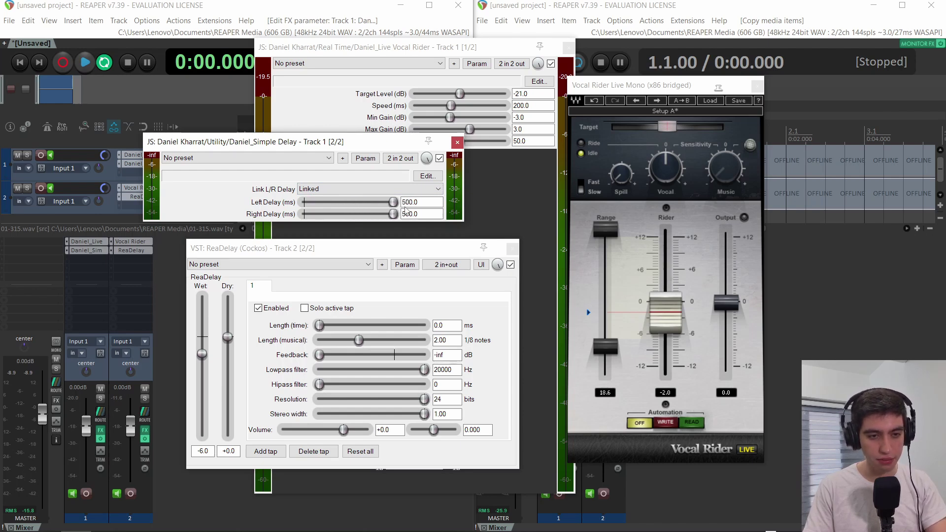
pyautogui.click(305, 189)
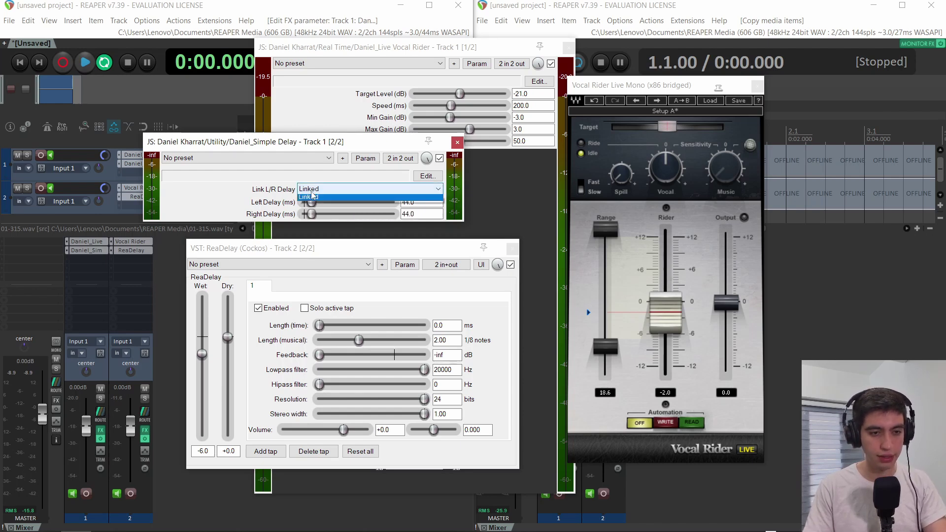
pyautogui.click(311, 204)
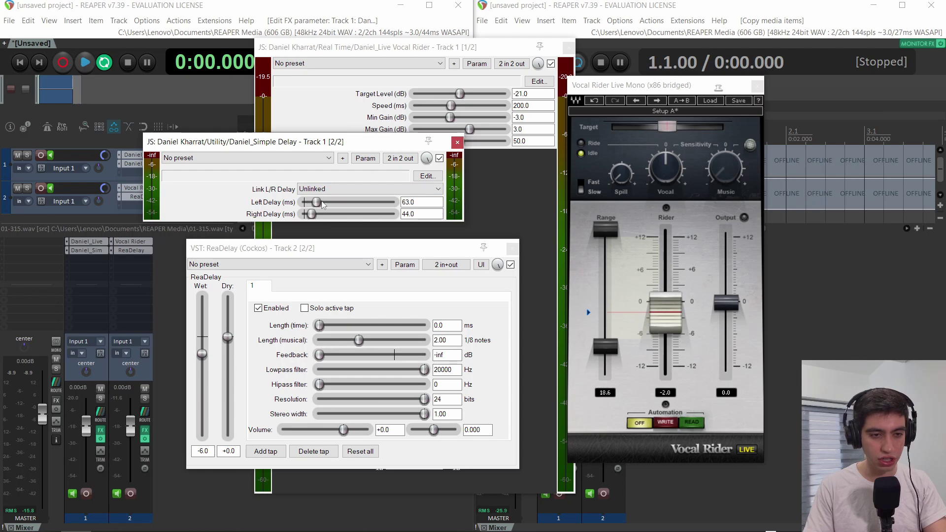
pyautogui.moveTo(311, 215); pyautogui.dragTo(320, 215)
pyautogui.press('space')
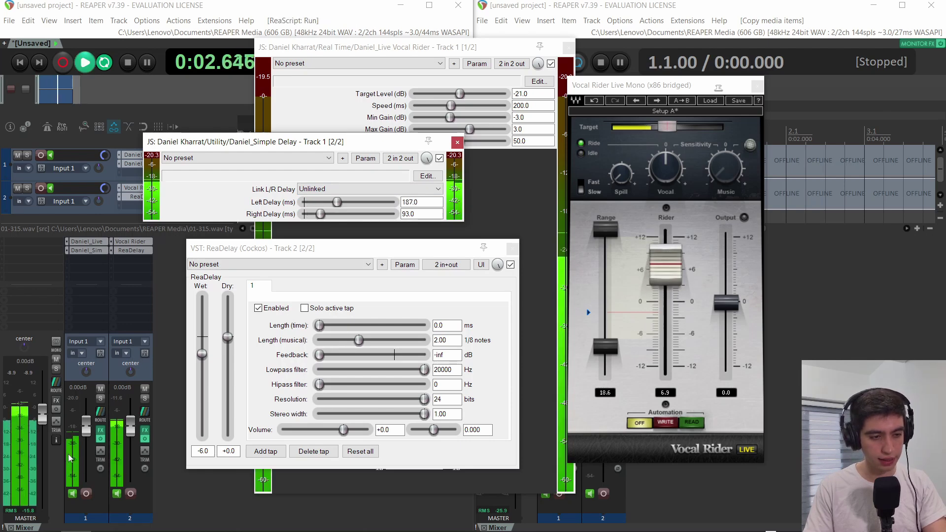
# - Choose the Simple Delay's left/right link mode again and readjust its delay times during playback
pyautogui.click(345, 189)
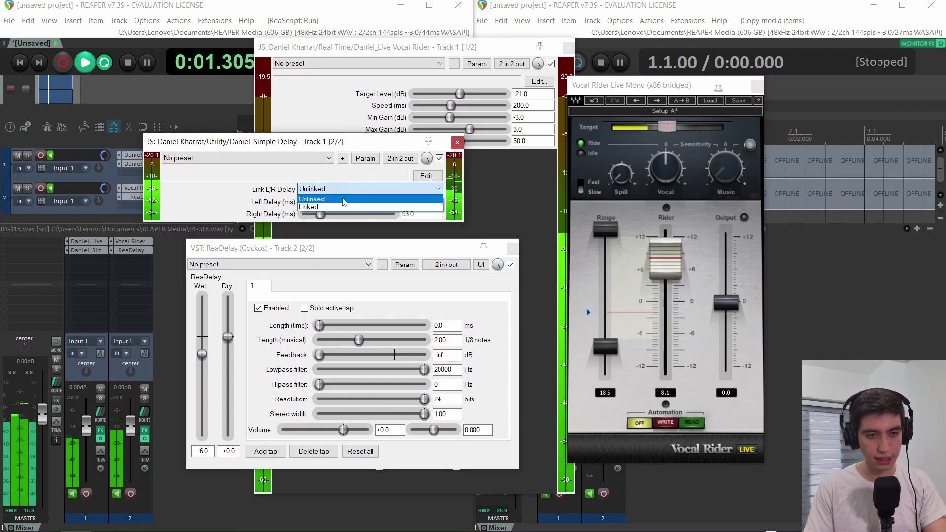
pyautogui.click(325, 196)
pyautogui.moveTo(325, 206); pyautogui.dragTo(343, 217)
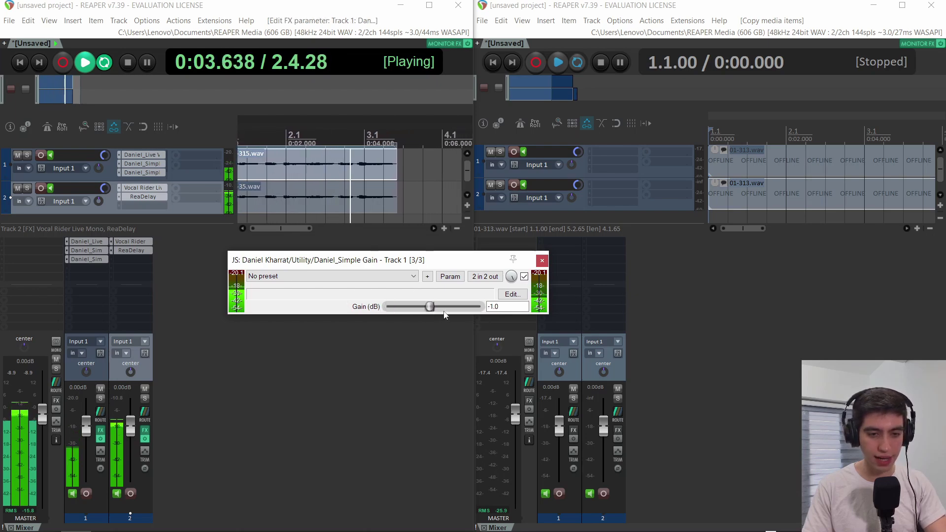
# - Sweep the gain of the JS Simple Gain effect on track 1 up and down during playback
pyautogui.moveTo(434, 307); pyautogui.dragTo(479, 307)
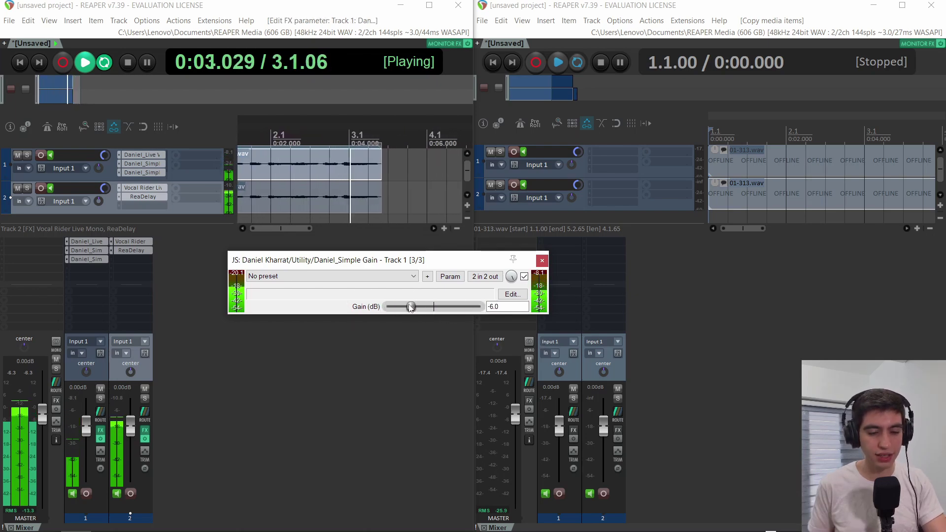
pyautogui.moveTo(480, 306); pyautogui.dragTo(393, 307)
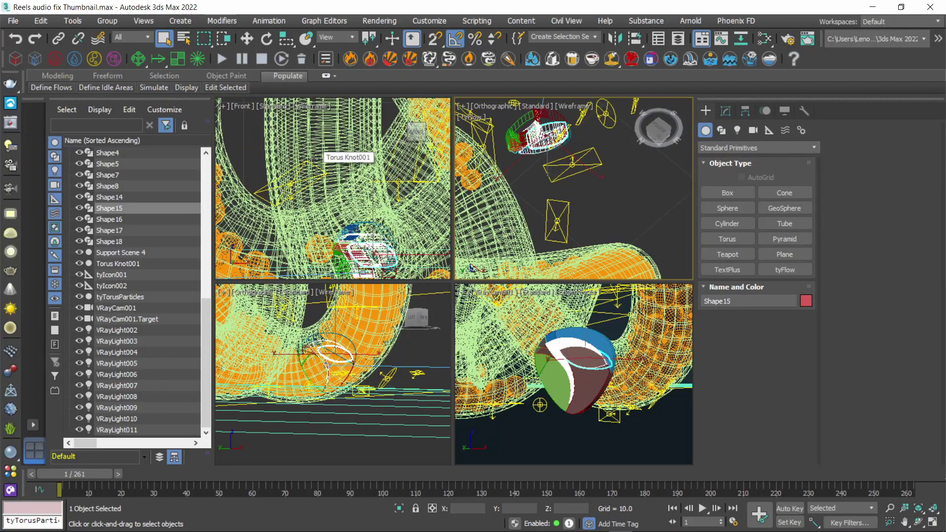
# - Switch back to REAPER, open its resource path, and view the splash screen JPG in the ColorThemes folder
pyautogui.click(382, 62)
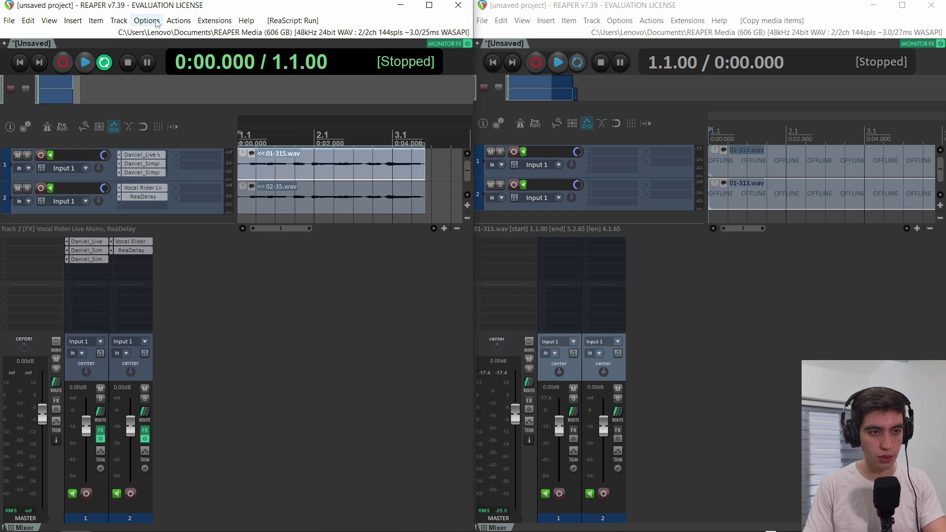
pyautogui.click(147, 21)
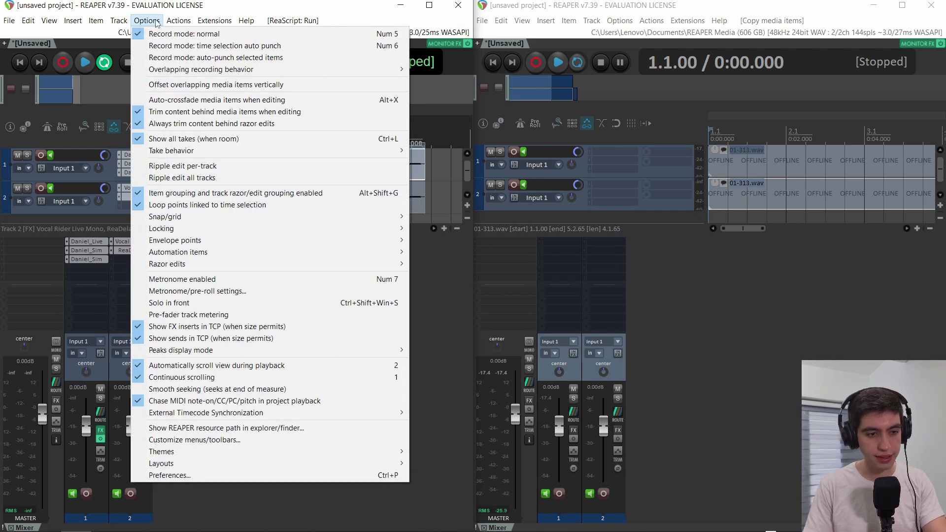
pyautogui.click(373, 428)
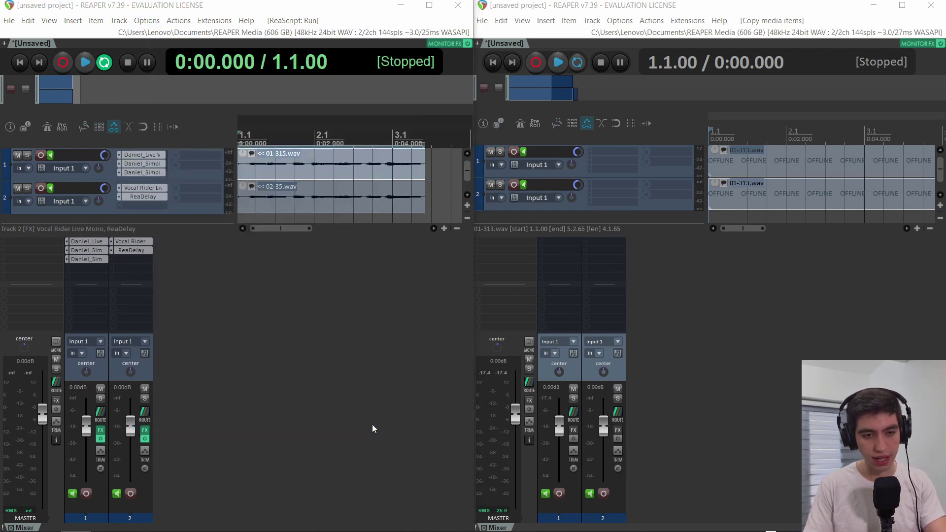
pyautogui.click(486, 209)
pyautogui.doubleClick(486, 209)
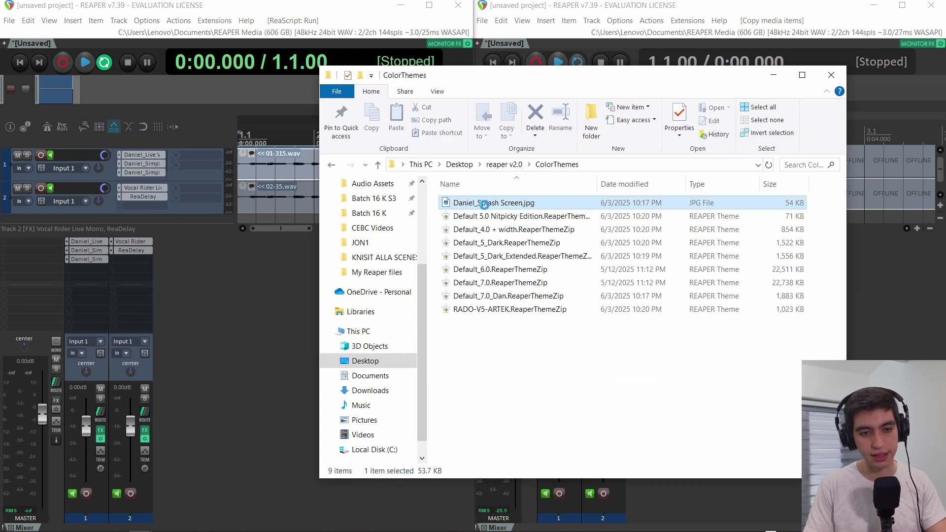
pyautogui.doubleClick(484, 205)
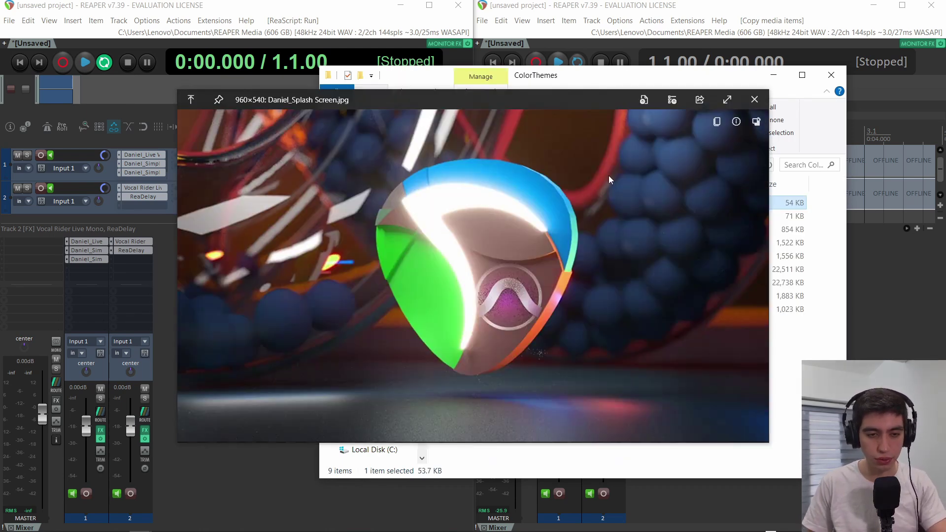
pyautogui.click(754, 99)
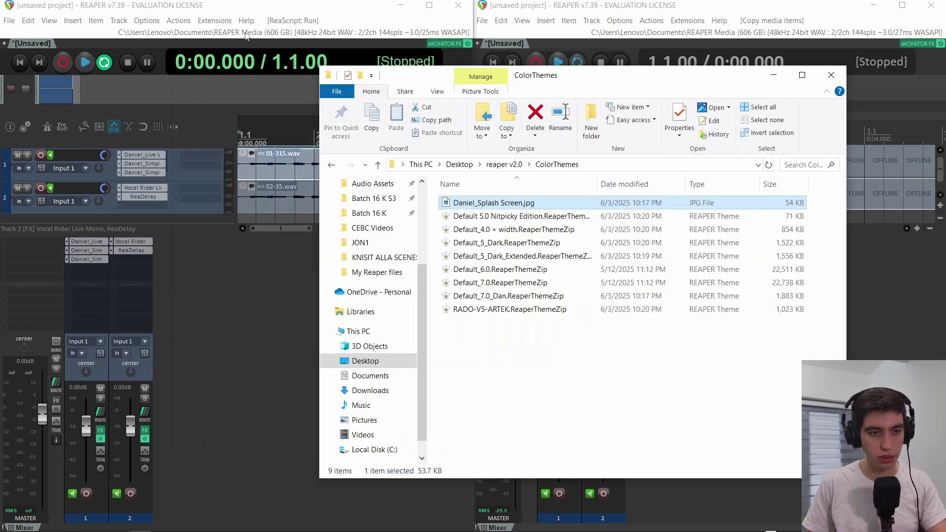
# - Check the custom splash screen image path in the Advanced UI/system settings of the General preferences, leaving the chosen file as it is
pyautogui.click(321, 32)
pyautogui.click(292, 180)
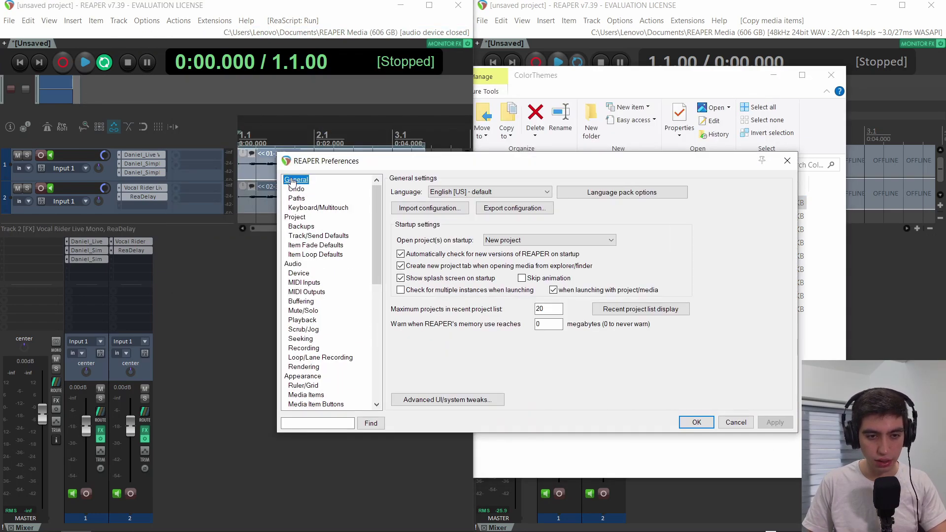
pyautogui.click(454, 405)
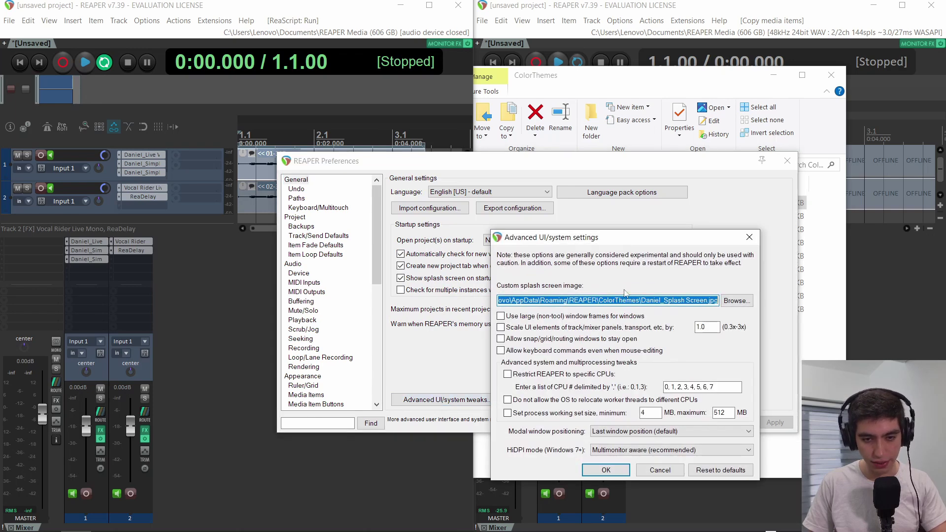
pyautogui.click(736, 303)
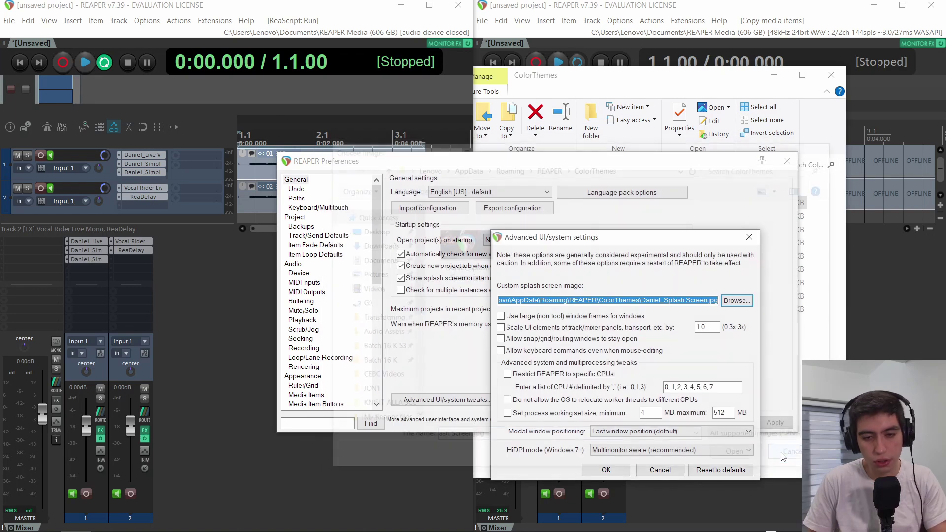
pyautogui.click(753, 458)
pyautogui.doubleClick(663, 297)
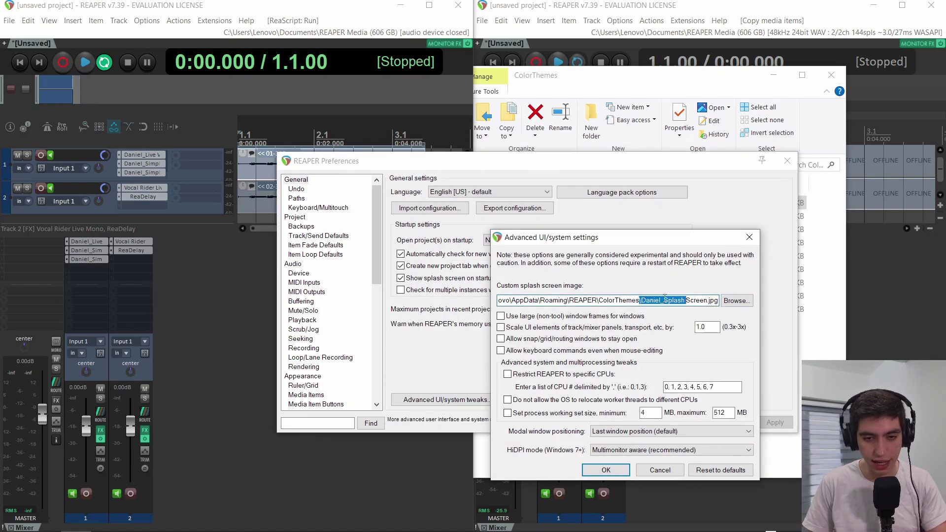
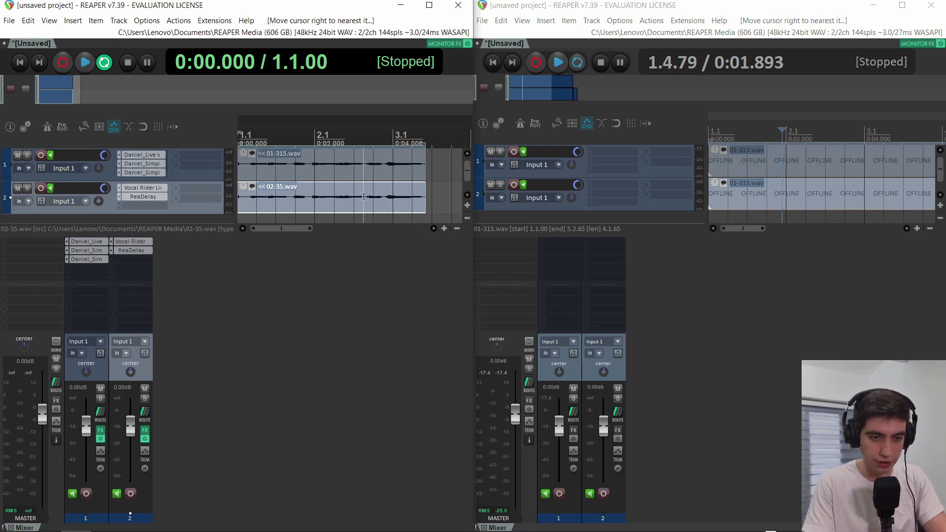
# - Clear the time selection in the 01-315.wav project, and try cursor placement and clip selection on track 2 of the 01-313.wav project
pyautogui.press('Escape')
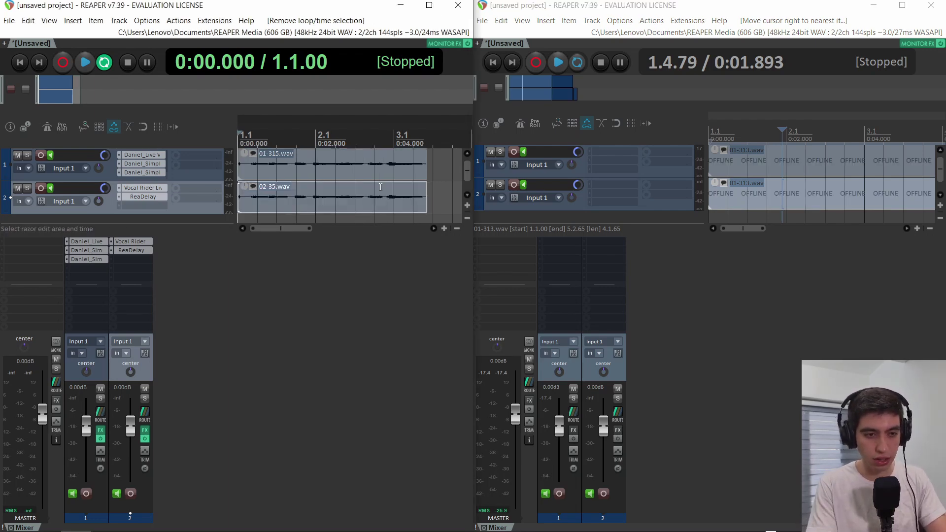
pyautogui.click(478, 236)
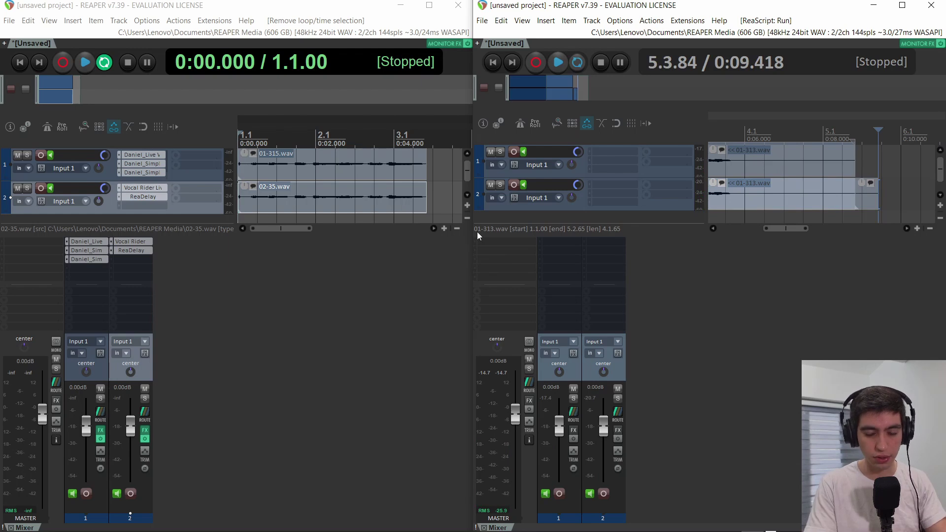
pyautogui.click(848, 189)
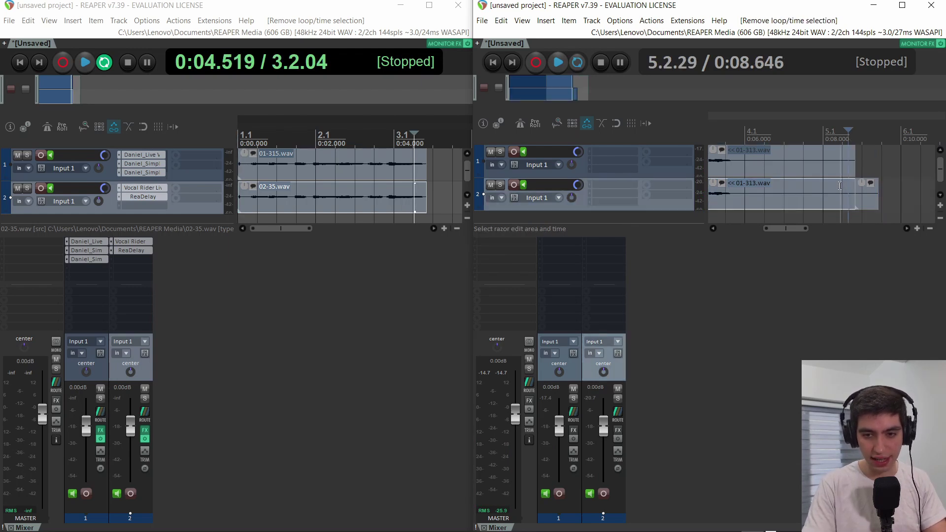
pyautogui.click(840, 186)
pyautogui.doubleClick(839, 186)
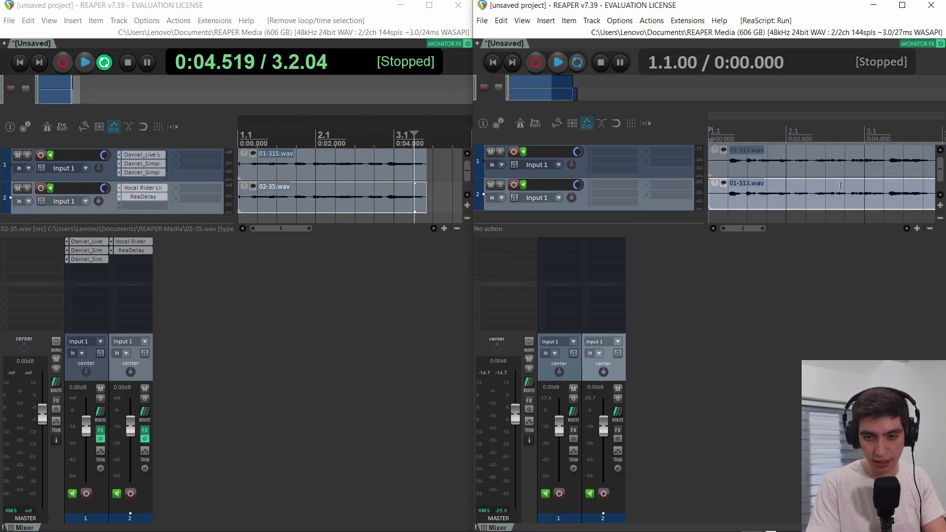
pyautogui.press('Tab')
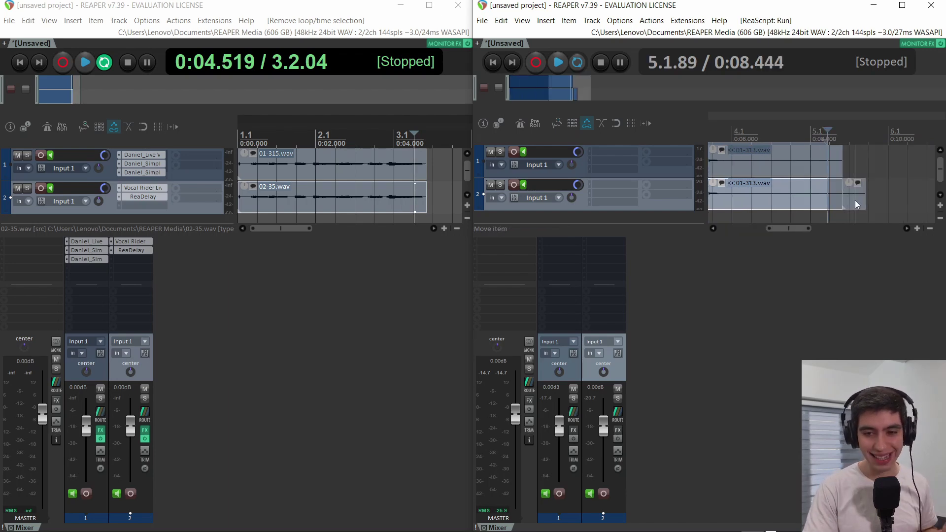
pyautogui.click(855, 199)
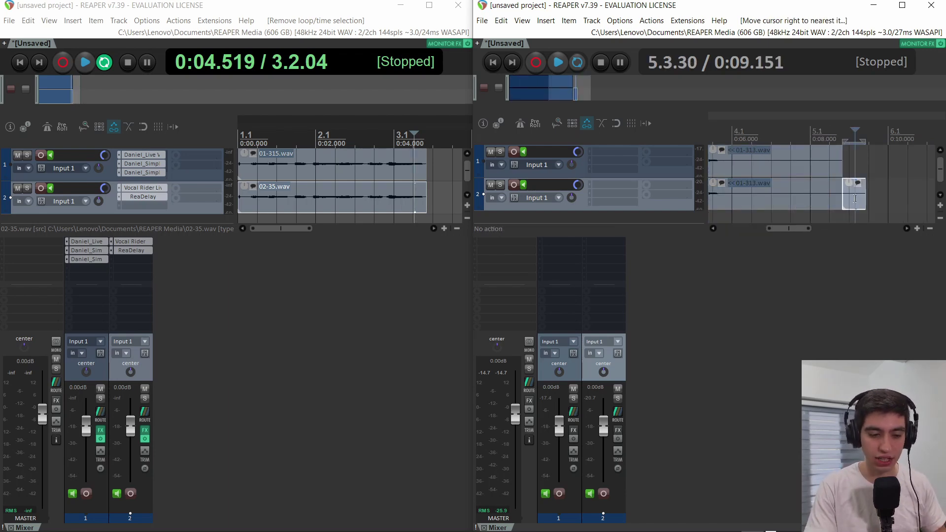
pyautogui.hotkey('ctrl', 'Left')
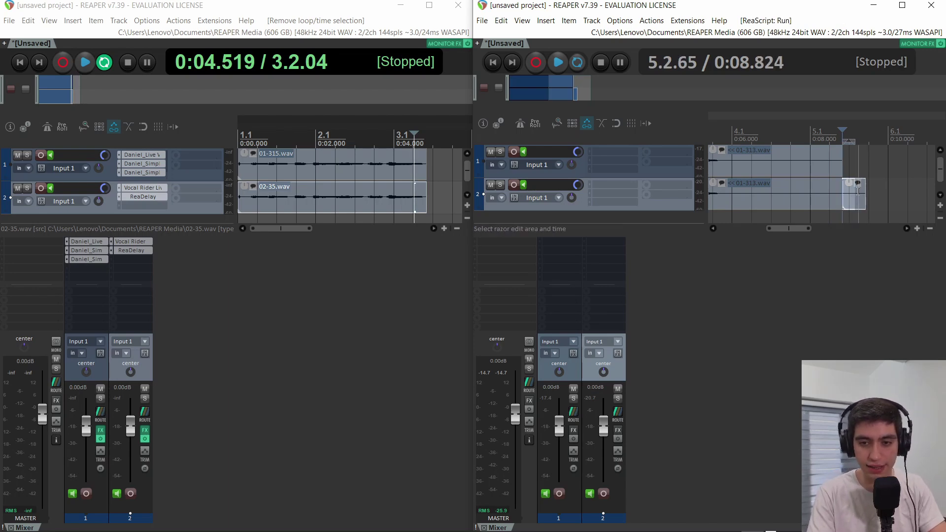
# - Split the 01-313.wav clip on track 1 at 4.3.37 and select from 4.4.55 to the end of the clip
pyautogui.moveTo(858, 188); pyautogui.dragTo(822, 165)
pyautogui.click(779, 158)
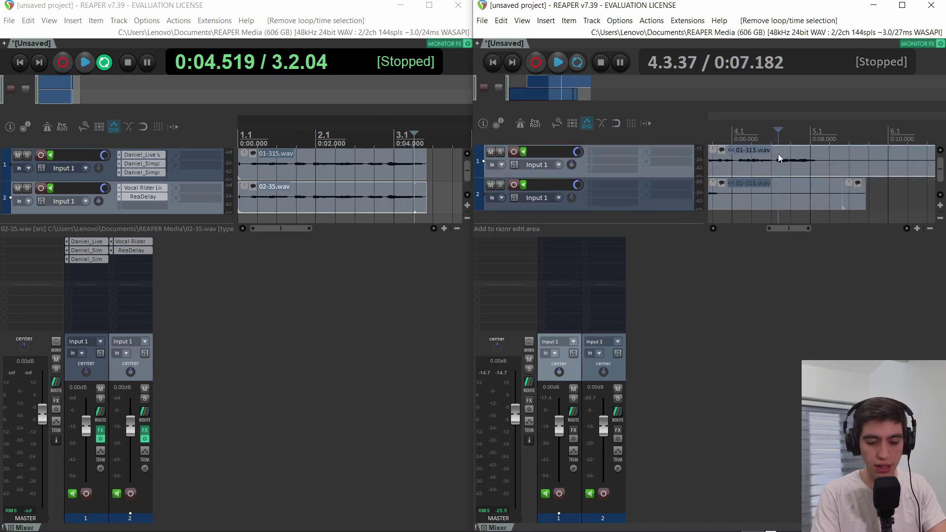
pyautogui.hotkey('ctrl', 'shift', 'r')
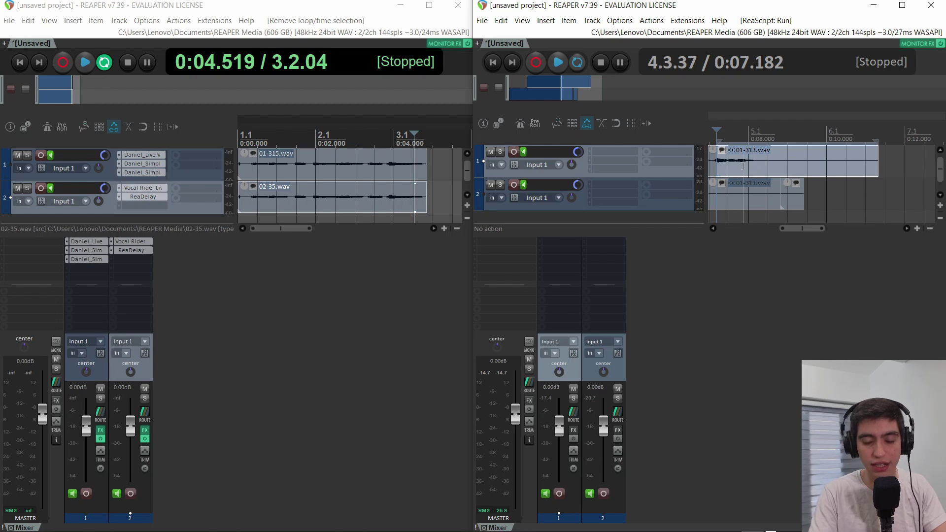
pyautogui.press('s')
pyautogui.hotkey('ctrl', 'Right')
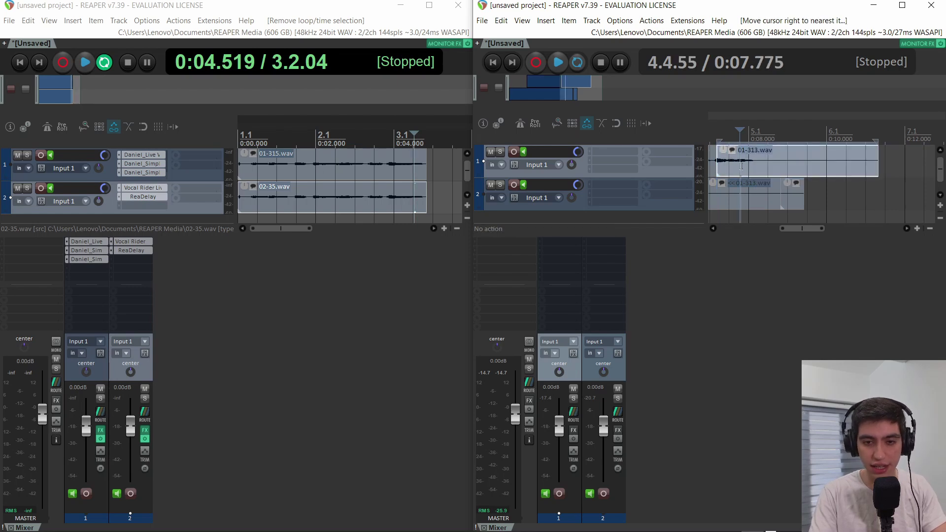
pyautogui.hotkey('ctrl', 'shift', 'r')
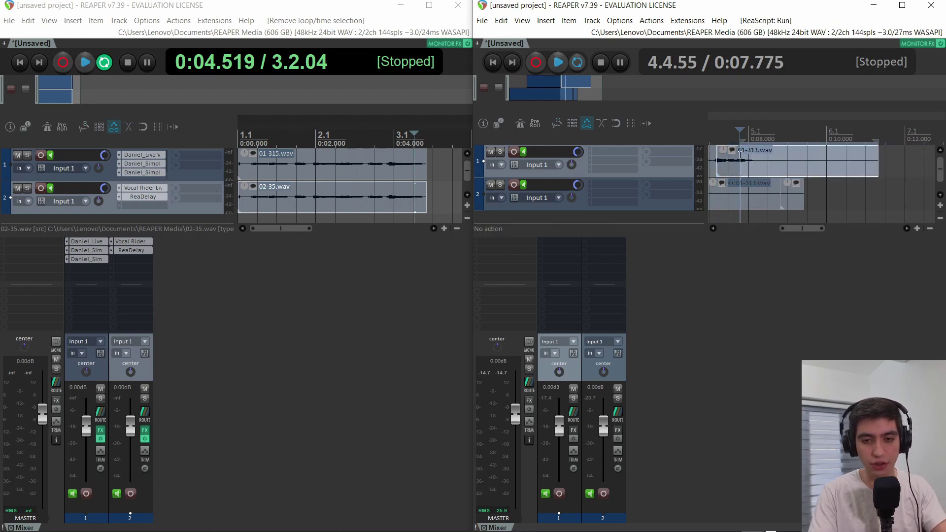
# - On track 1 of the 01-315.wav project, select from the second clip to the track's end, and narrow the selection to the third clip
pyautogui.click(266, 179)
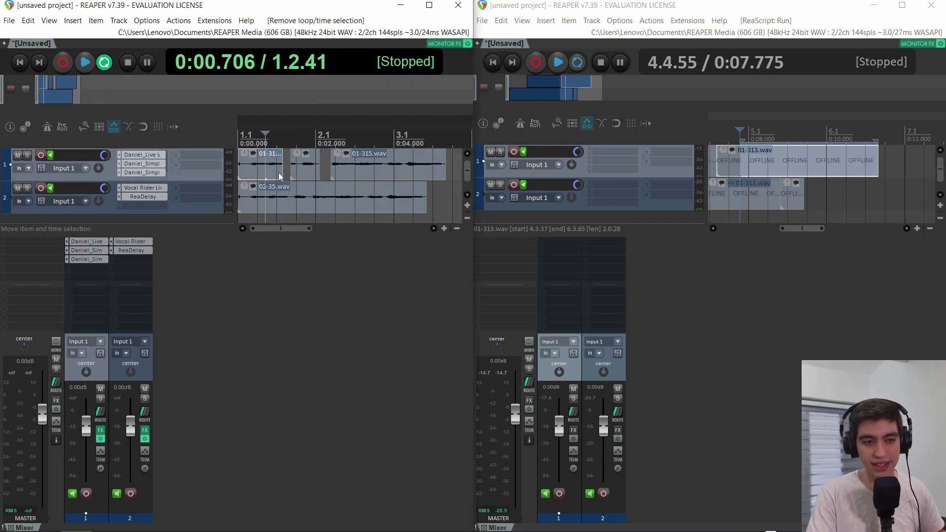
pyautogui.hotkey('ctrl', 'Right')
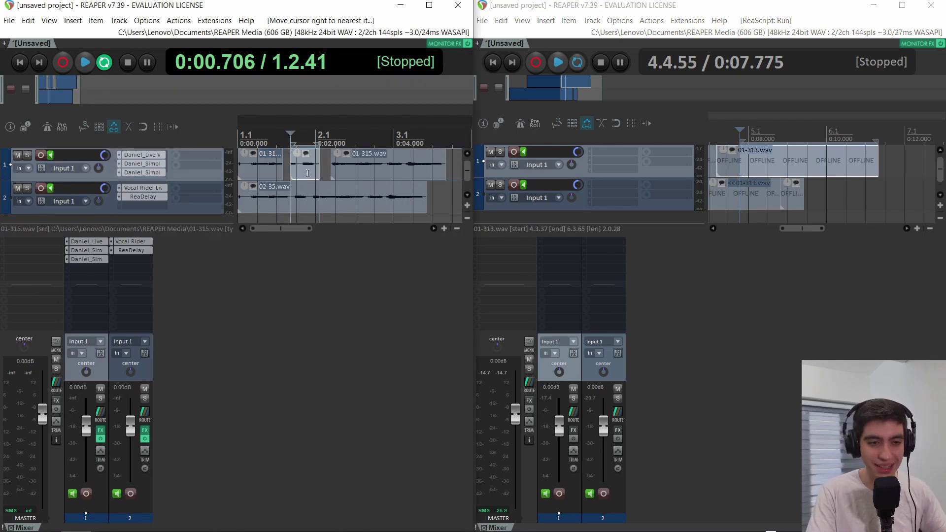
pyautogui.hotkey('ctrl', 'shift', 'r')
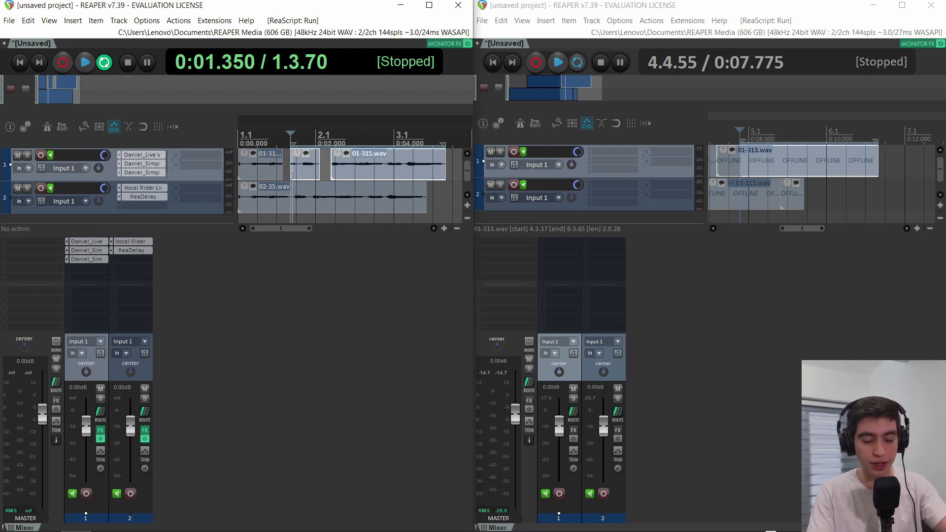
pyautogui.hotkey('ctrl', 'Right')
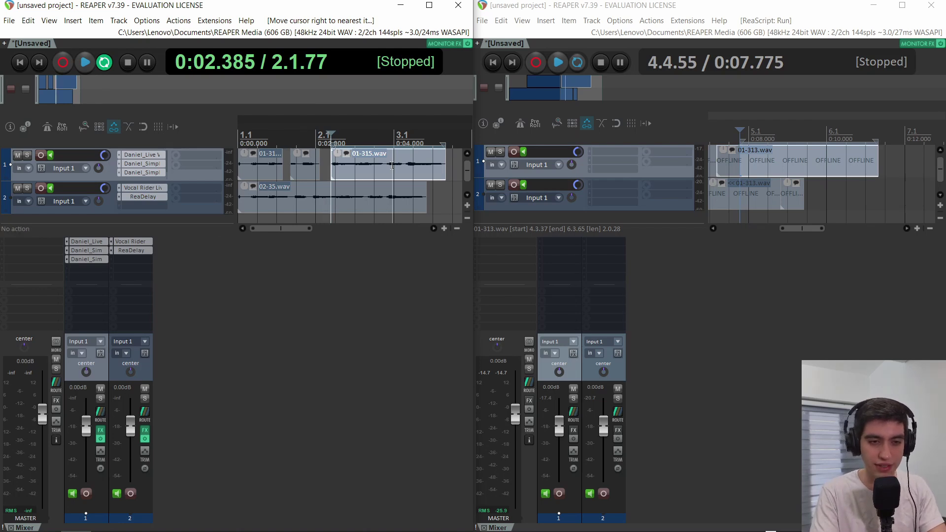
# - Select all clips on track 1 of the 01-315.wav project and repeat the selection in the 01-313.wav project
pyautogui.hotkey('ctrl', 'shift', 'a')
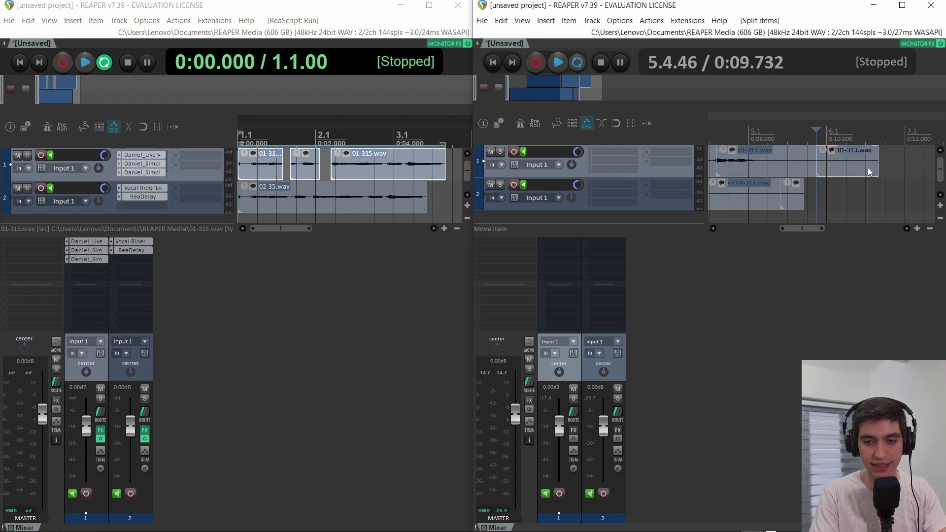
pyautogui.click(845, 169)
pyautogui.hotkey('ctrl', 'shift', 'a')
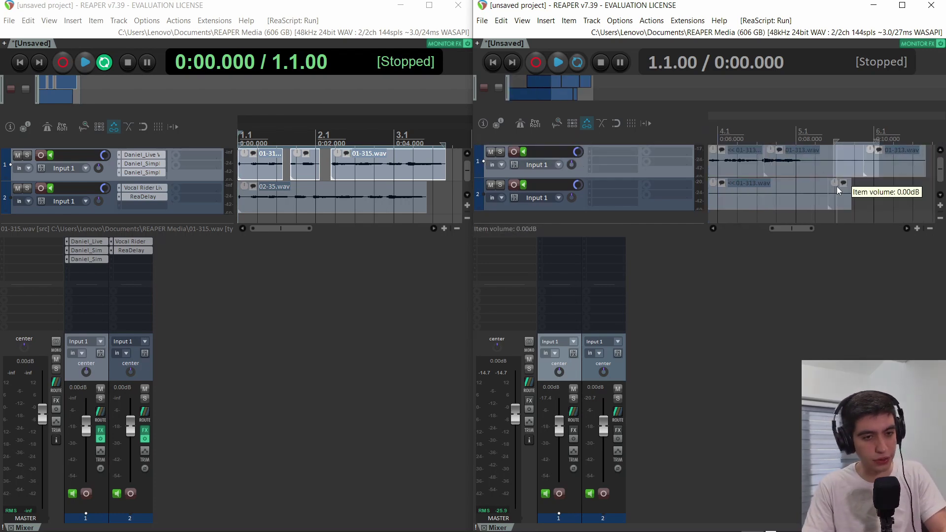
# - Draw a razor edit area across the third 01-315.wav clip on track 1 and clear it again
pyautogui.moveTo(432, 158); pyautogui.dragTo(359, 157)
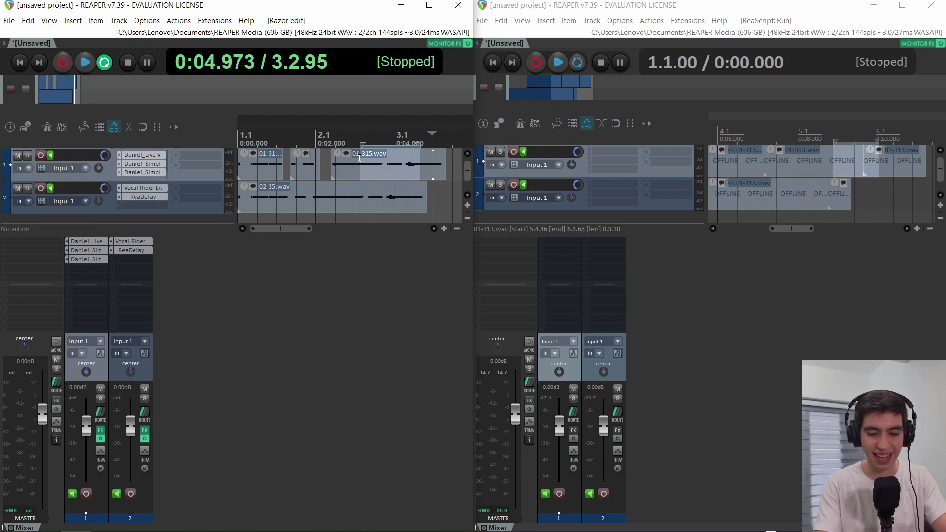
pyautogui.click(360, 157)
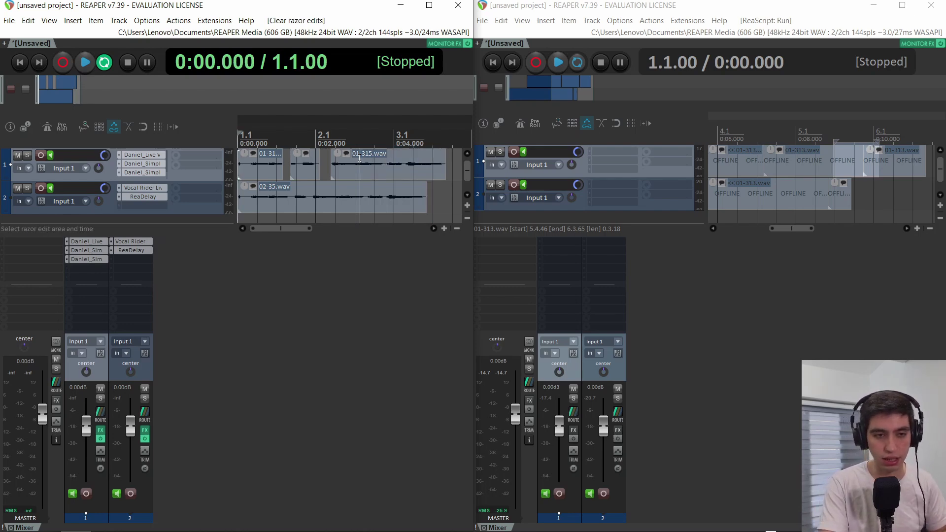
pyautogui.moveTo(359, 158); pyautogui.dragTo(379, 162)
pyautogui.click(380, 164)
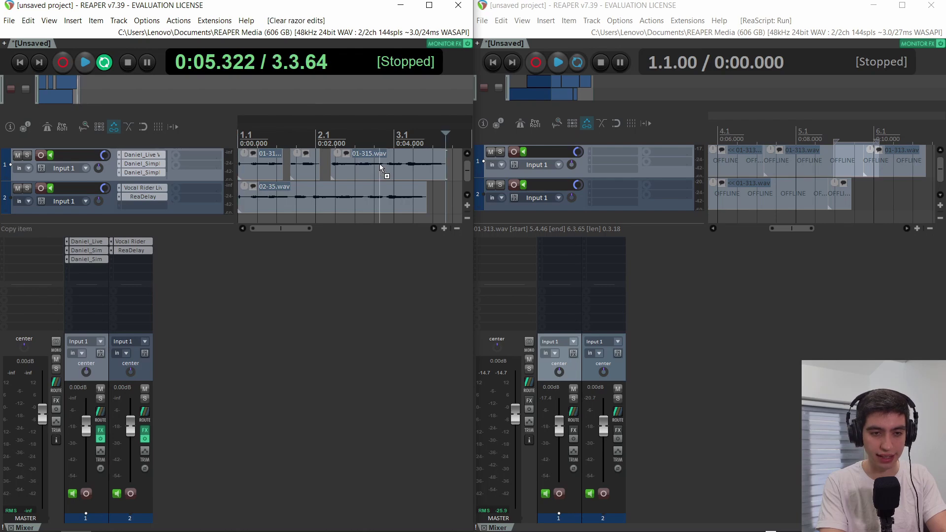
# - With the Media item bottom half mouse modifiers open, move the middle 01-313.wav clip to 4.4.70 and the last 01-315.wav clip back over the second
pyautogui.hotkey('ctrl', 'p')
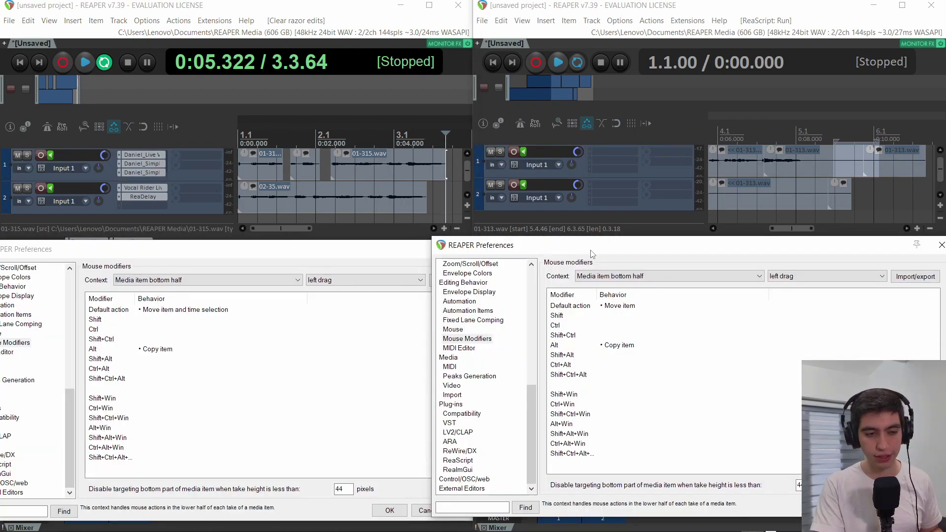
pyautogui.click(814, 170)
pyautogui.moveTo(813, 170); pyautogui.dragTo(843, 151)
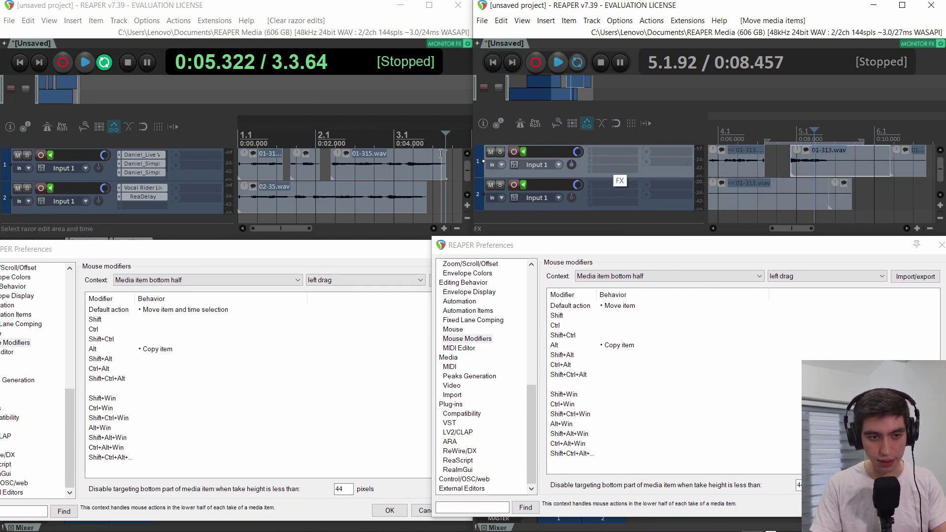
pyautogui.click(398, 172)
pyautogui.moveTo(398, 171); pyautogui.dragTo(367, 172)
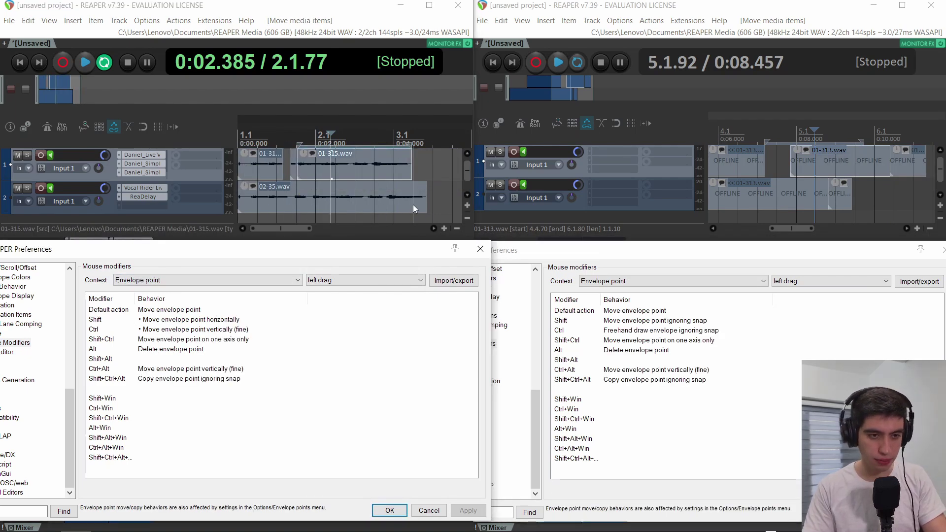
# - Show track 1's volume envelope in the 01-315.wav project and pull it down to about -12.2 dB from 2.2.55 onward
pyautogui.click(328, 153)
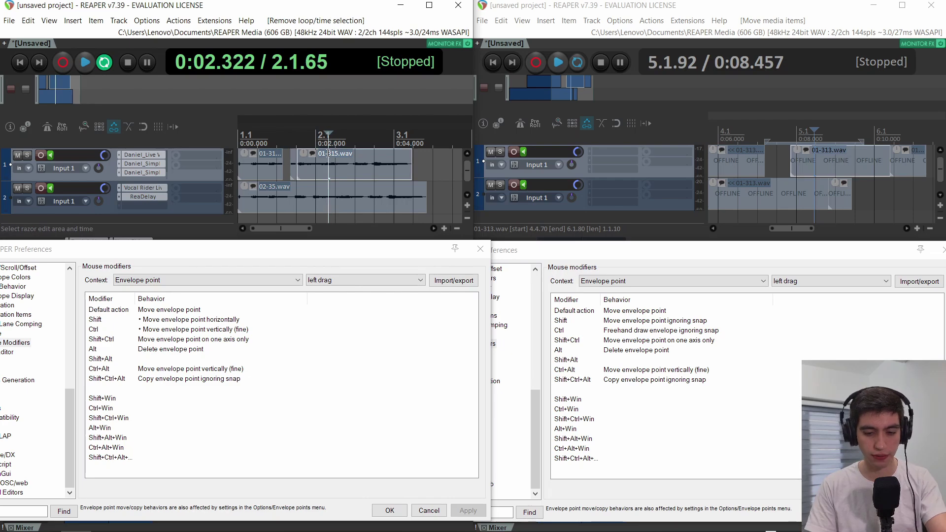
pyautogui.press('v')
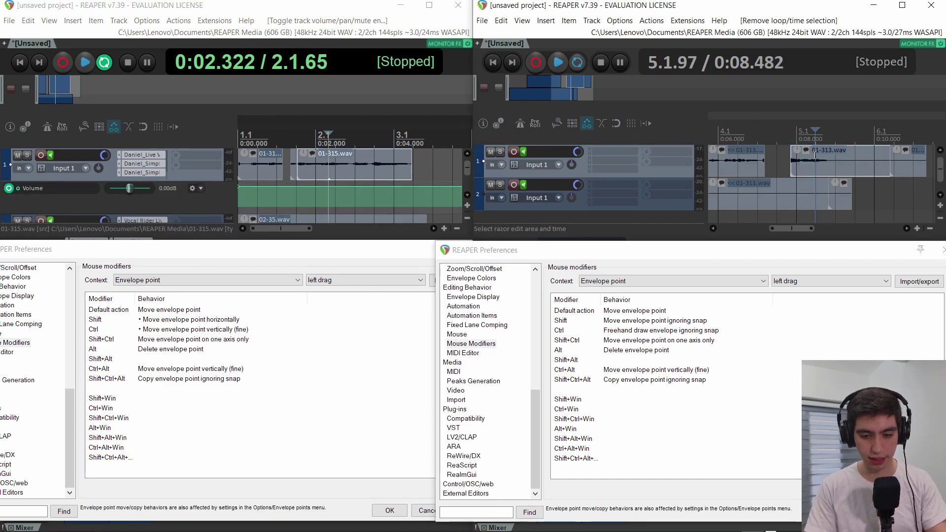
pyautogui.moveTo(347, 186)
pyautogui.mouseDown()
pyautogui.moveTo(375, 211)
pyautogui.moveTo(345, 211)
pyautogui.moveTo(355, 192)
pyautogui.mouseUp()
pyautogui.moveTo(363, 338); pyautogui.dragTo(325, 285)
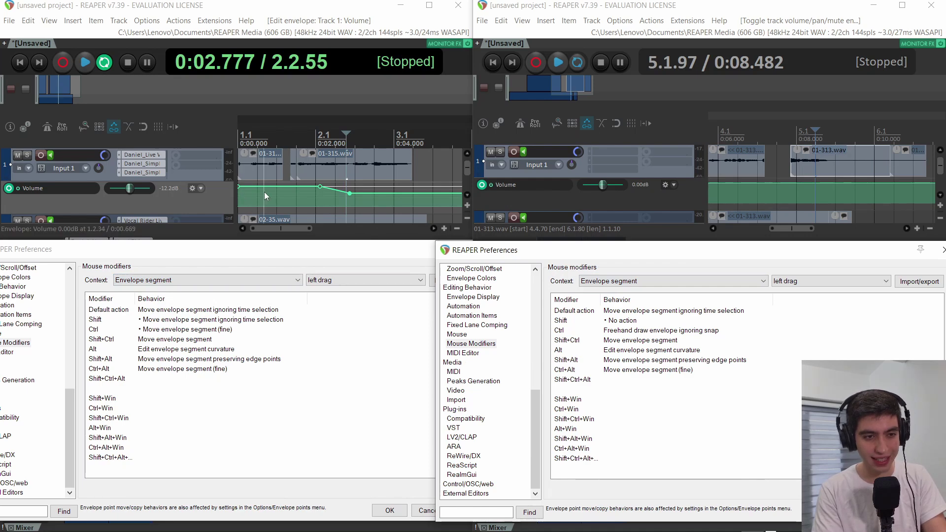
# - Lower a section of track 1's volume envelope to about -23.1 dB around 1.3.10, and reshape a section of the 01-313.wav project's envelope
pyautogui.moveTo(267, 191); pyautogui.dragTo(286, 198)
pyautogui.click(288, 200)
pyautogui.click(796, 193)
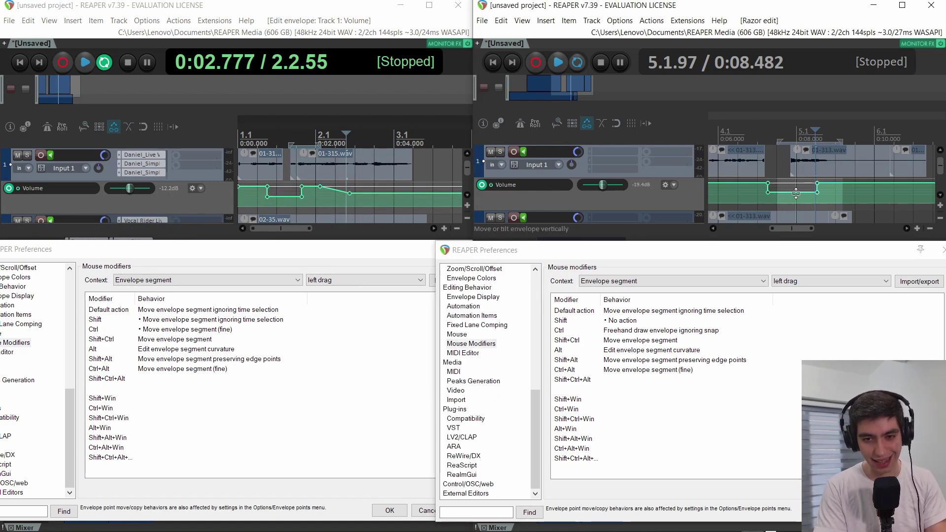
pyautogui.moveTo(795, 193); pyautogui.dragTo(800, 188)
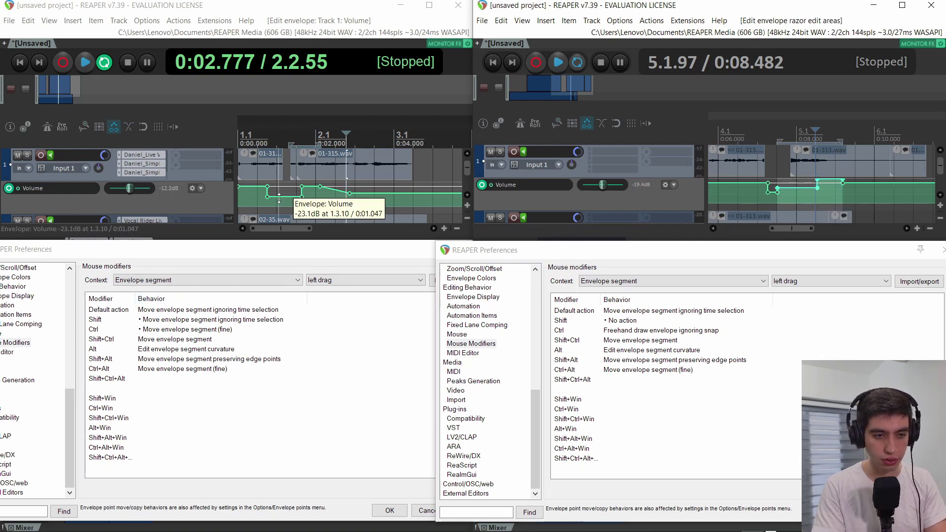
# - Compare the Envelope lane left-drag mouse modifiers in both projects' preferences
pyautogui.click(282, 243)
pyautogui.moveTo(282, 242); pyautogui.dragTo(172, 365)
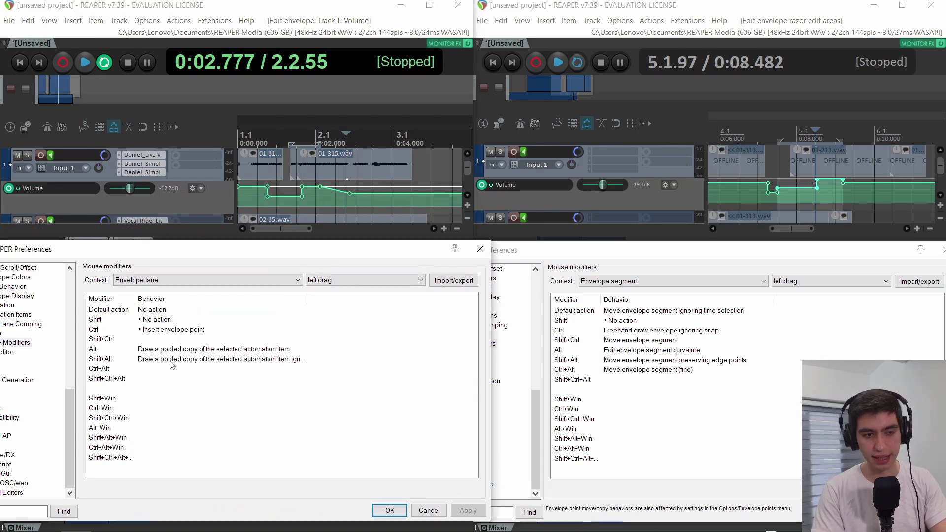
pyautogui.click(734, 191)
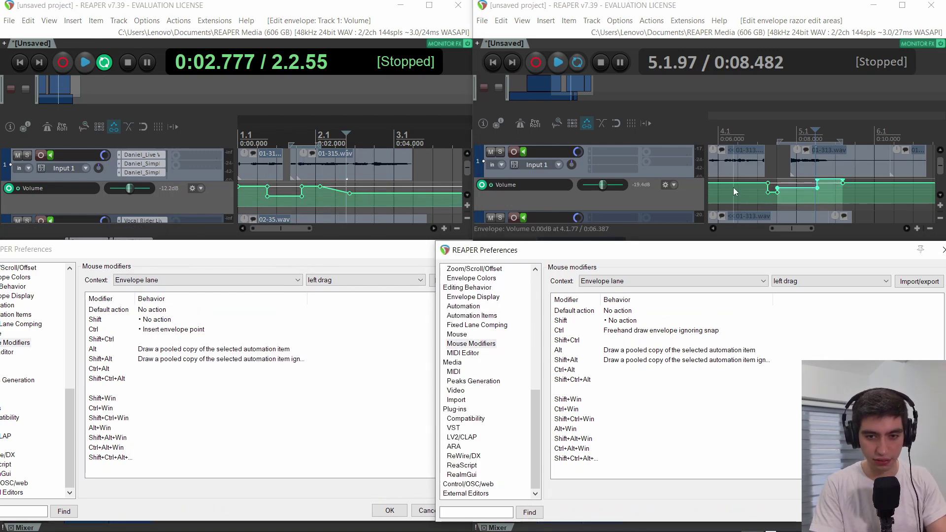
# - Freehand-draw a wavy section on the 01-313.wav project's volume envelope, add points after 2.2.55 in the other project's envelope and reset the last one
pyautogui.moveTo(728, 183); pyautogui.dragTo(817, 192)
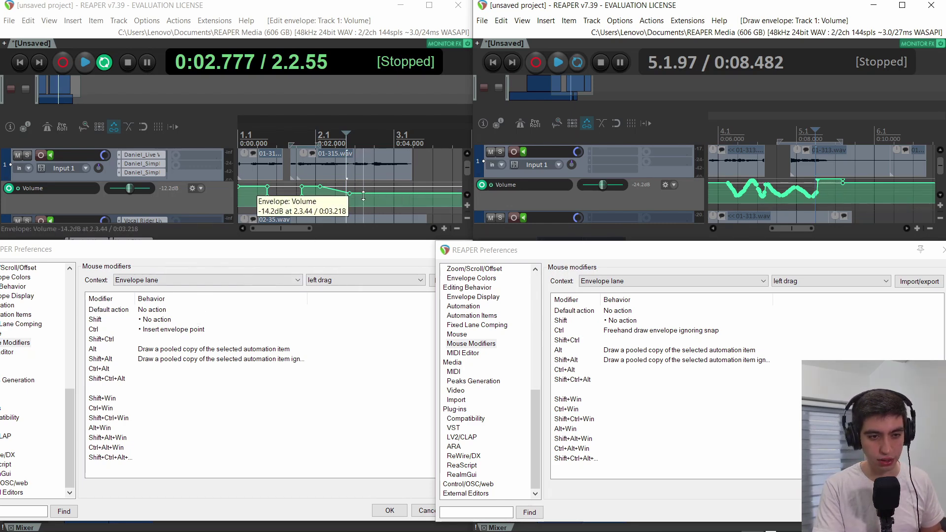
pyautogui.moveTo(363, 197)
pyautogui.mouseDown()
pyautogui.moveTo(346, 104)
pyautogui.moveTo(371, 186)
pyautogui.mouseUp()
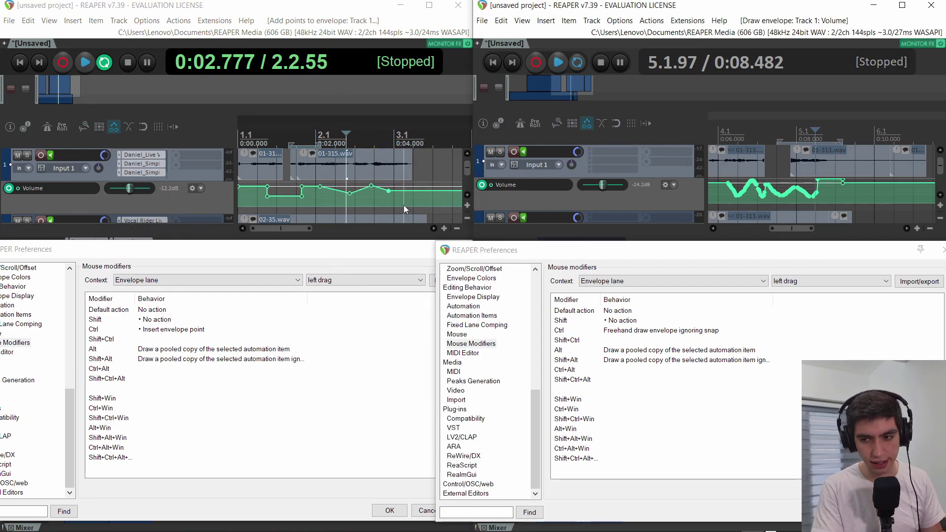
pyautogui.doubleClick(389, 191)
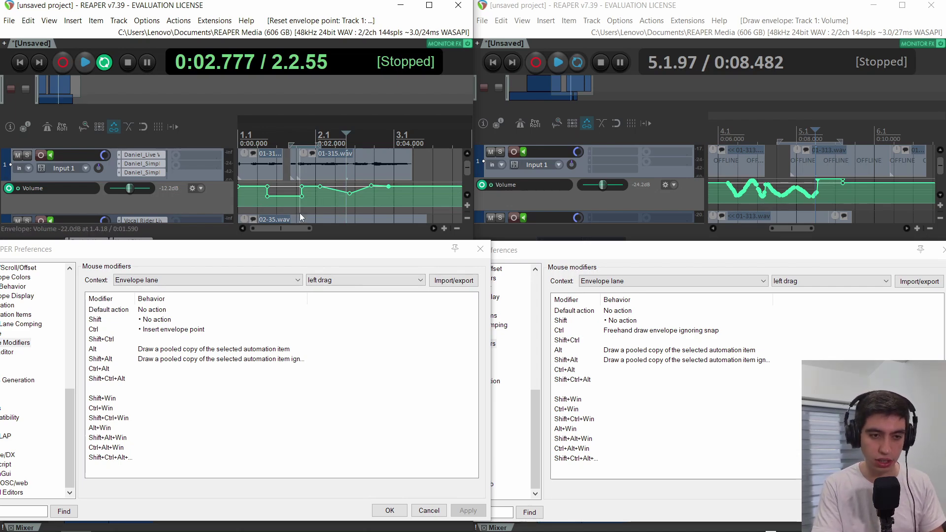
# - Move the volume envelope point ending the 01-315.wav project's lowered section horizontally to 1.4.69 at 0.00 dB
pyautogui.moveTo(303, 194); pyautogui.dragTo(306, 191)
pyautogui.doubleClick(307, 192)
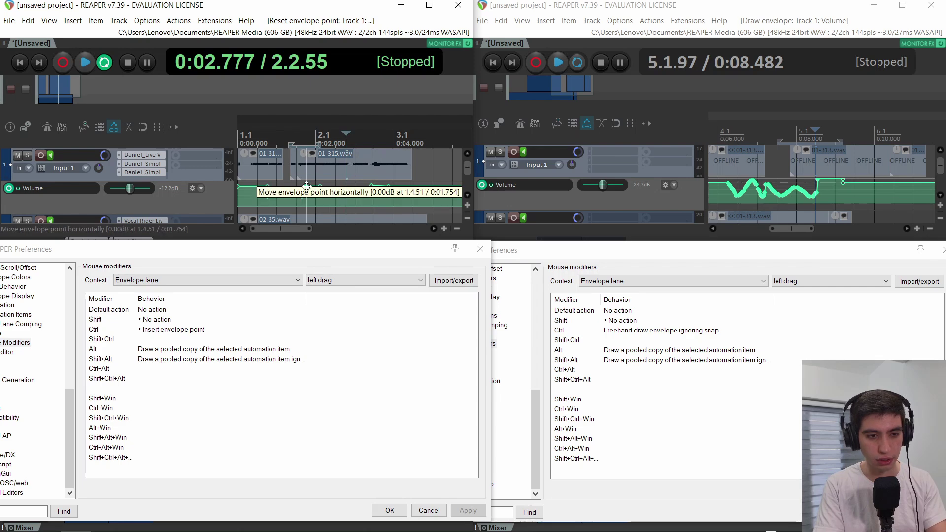
pyautogui.moveTo(307, 186); pyautogui.dragTo(310, 184)
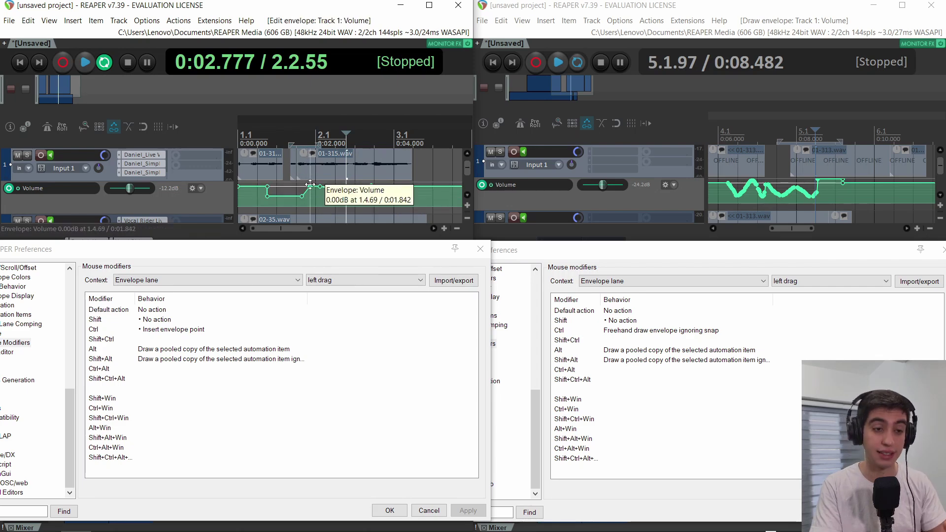
# - Move the edit cursor to the 01-315.wav clip's start at 1.4.03 and place it at 4.2.08 in the other project's 01-313.wav clip
pyautogui.click(360, 179)
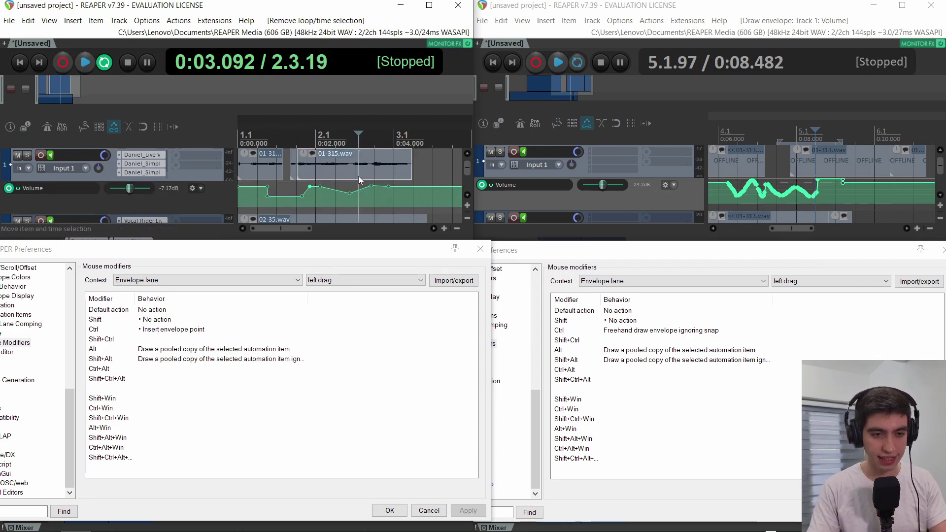
pyautogui.hotkey('ctrl', 'alt', 'Left')
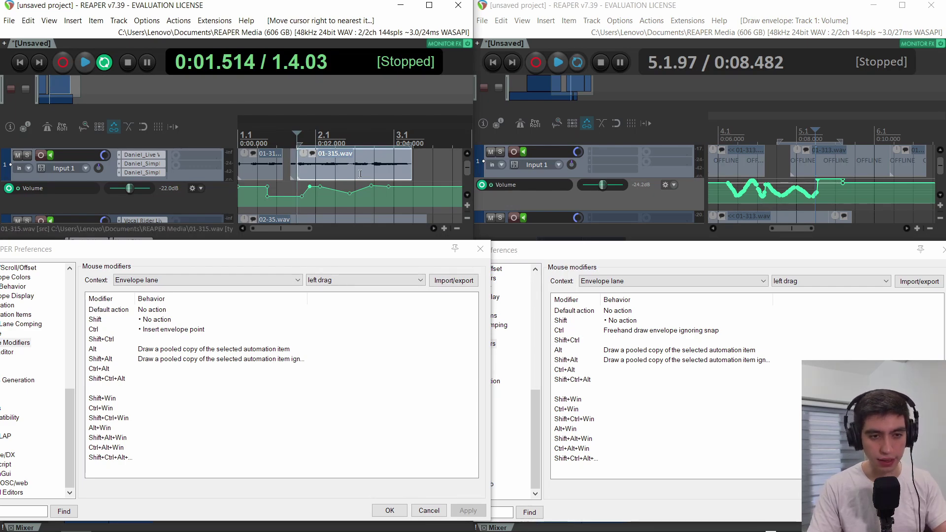
pyautogui.click(858, 159)
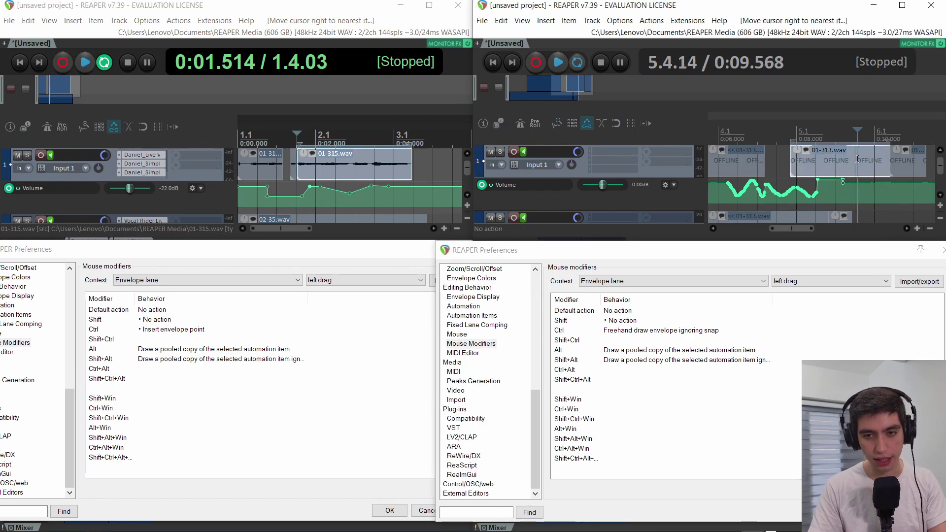
pyautogui.click(739, 162)
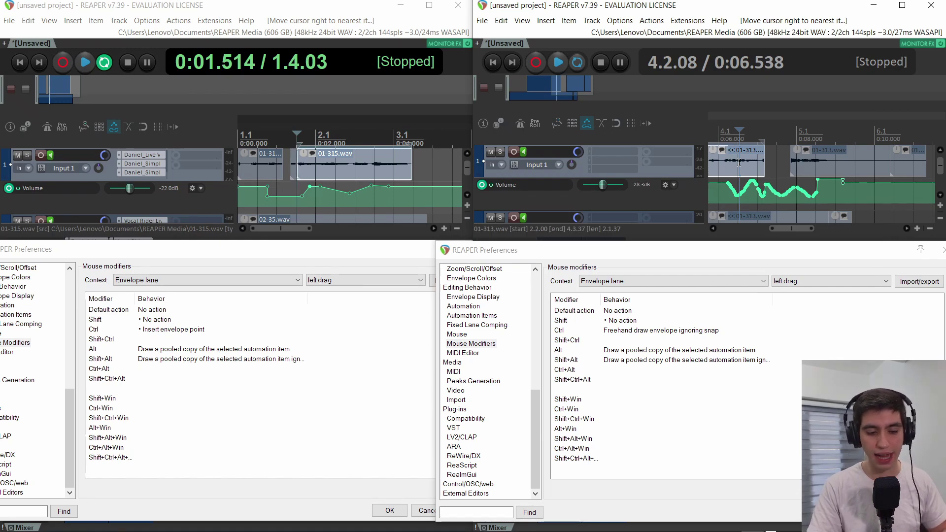
pyautogui.hscroll(-3, 739, 162)
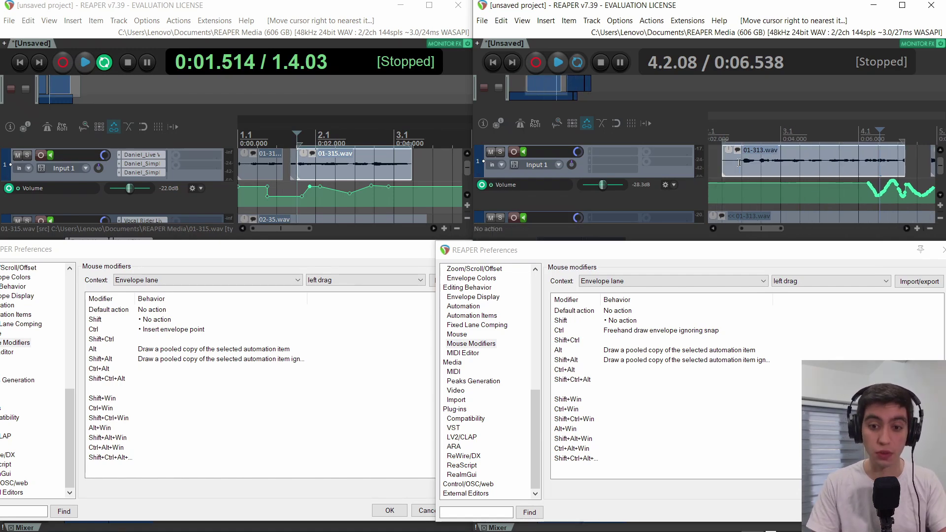
pyautogui.click(315, 170)
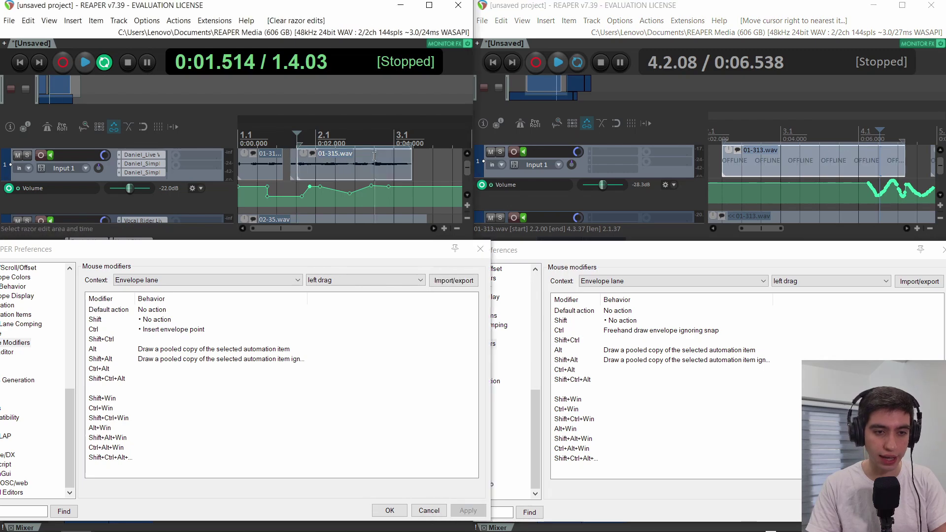
pyautogui.hscroll(3, 316, 170)
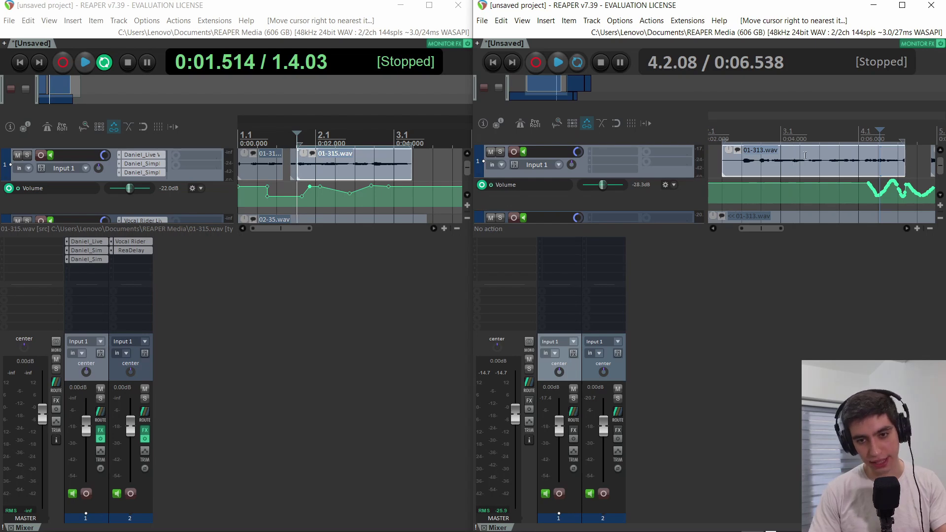
# - Razor-select the 01-313.wav clip from about 3.2 to 4.1 on track 1 and test starting and stopping playback
pyautogui.moveTo(805, 155); pyautogui.dragTo(872, 163)
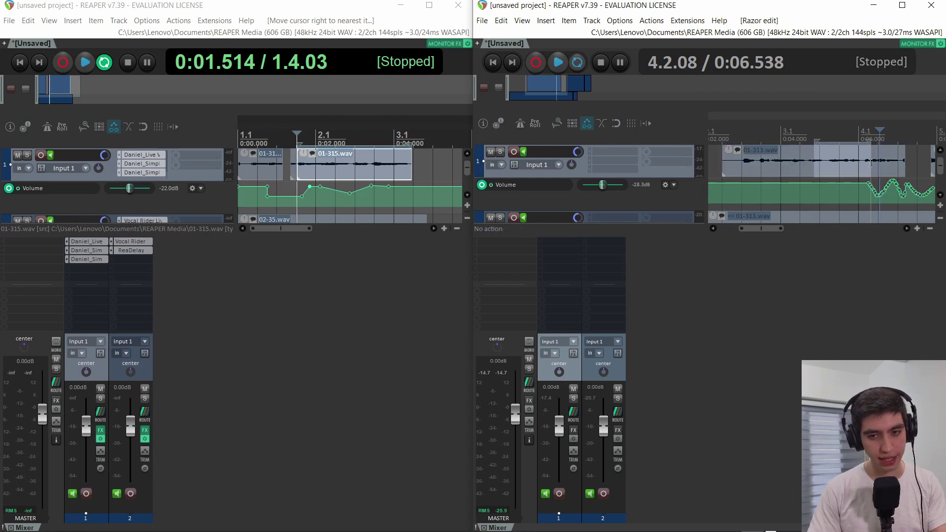
pyautogui.press('space')
pyautogui.press('space')
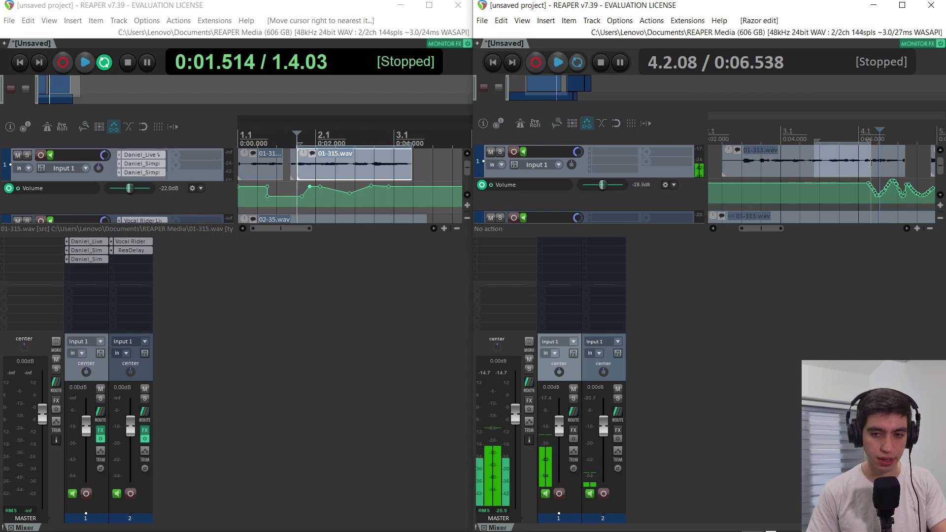
pyautogui.press('space')
pyautogui.press('space')
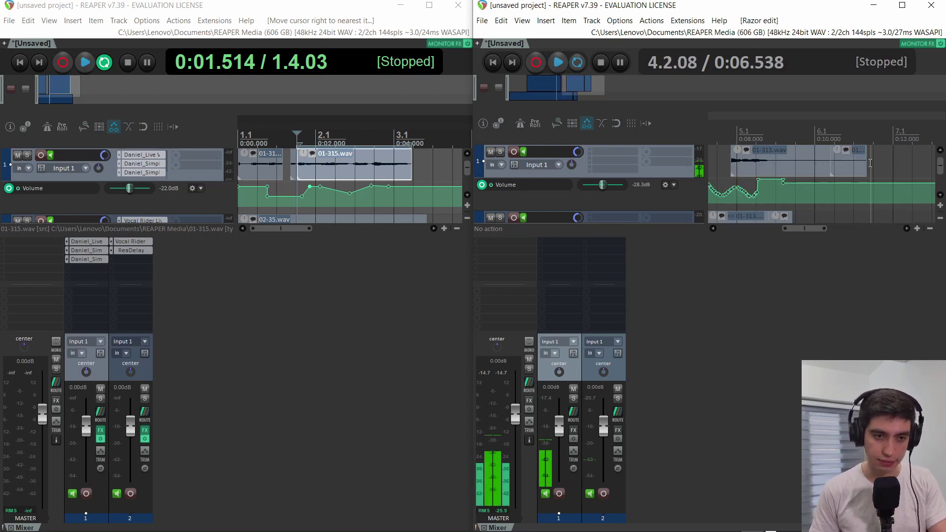
# - Select the final part of the 01-315.wav clip on track 1 and play it
pyautogui.click(351, 161)
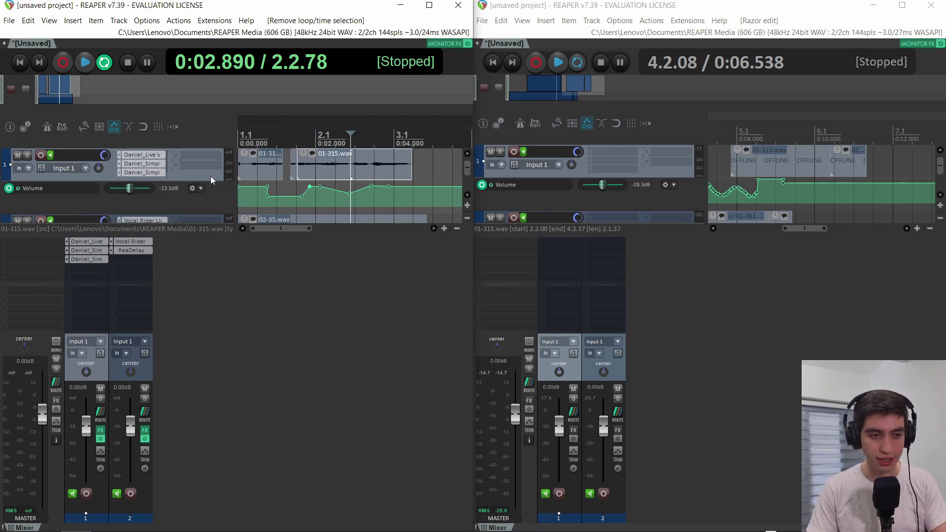
pyautogui.click(250, 162)
pyautogui.moveTo(376, 158); pyautogui.dragTo(413, 157)
pyautogui.press('space')
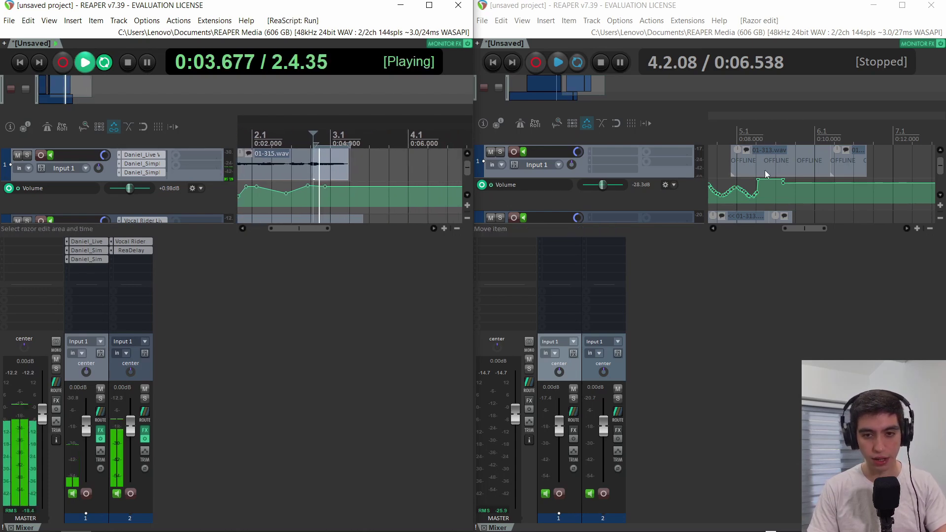
# - Razor-select part of the 01-313.wav clip before 6.1, play the project, move the edit cursor to 6.3.47 during playback, and stop
pyautogui.click(789, 153)
pyautogui.moveTo(789, 154); pyautogui.dragTo(826, 153)
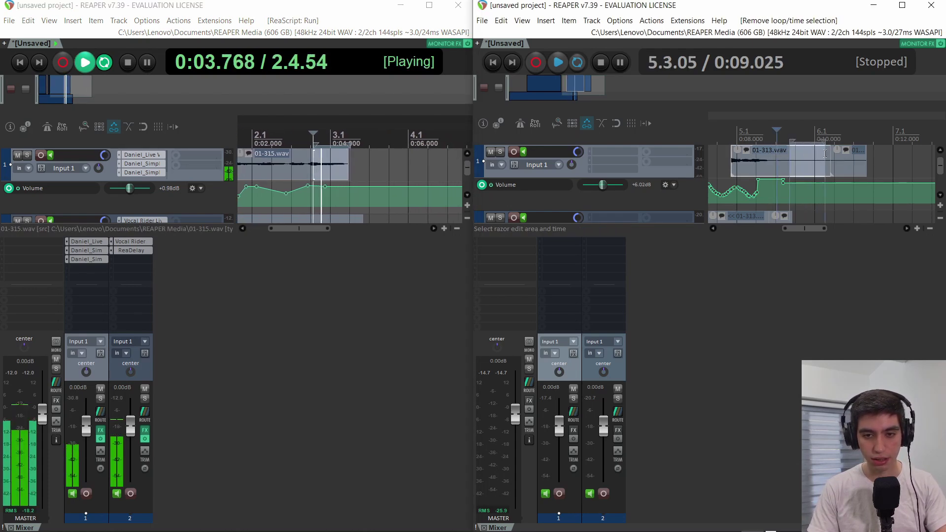
pyautogui.press('space')
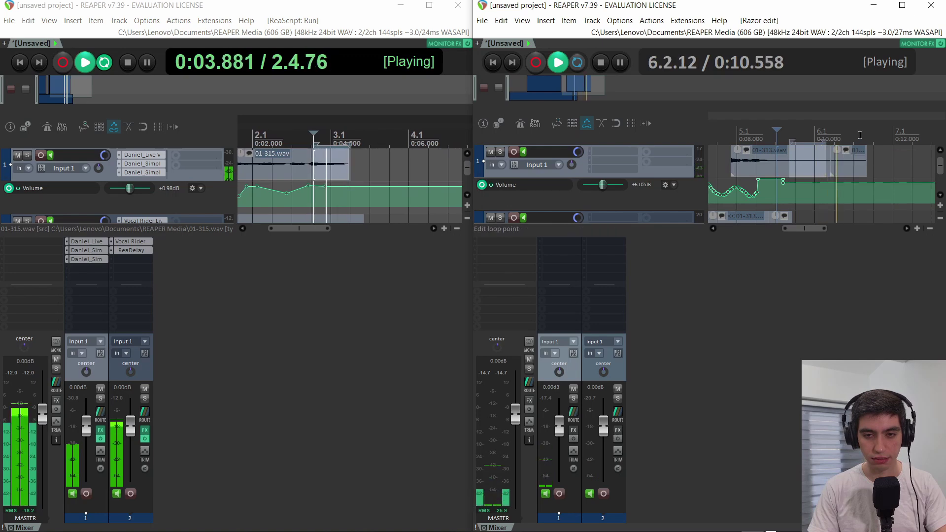
pyautogui.click(863, 134)
pyautogui.click(862, 134)
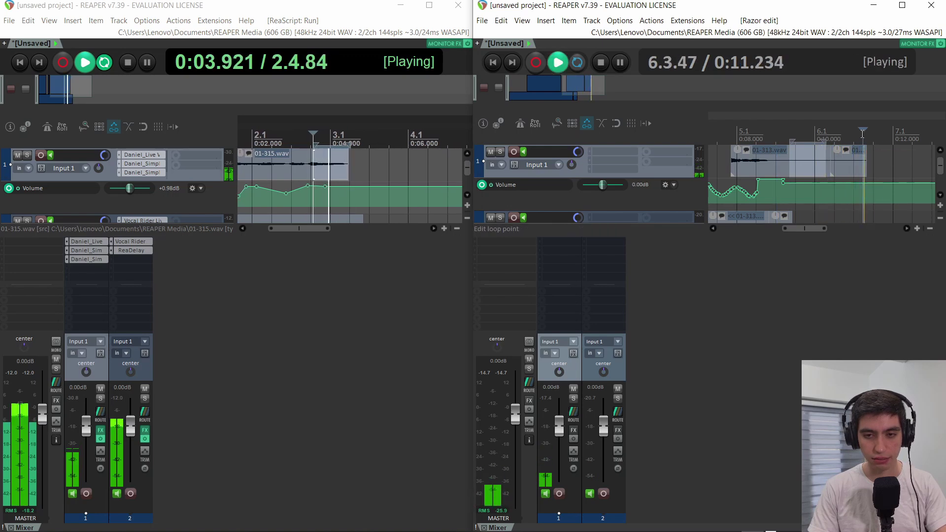
pyautogui.press('space')
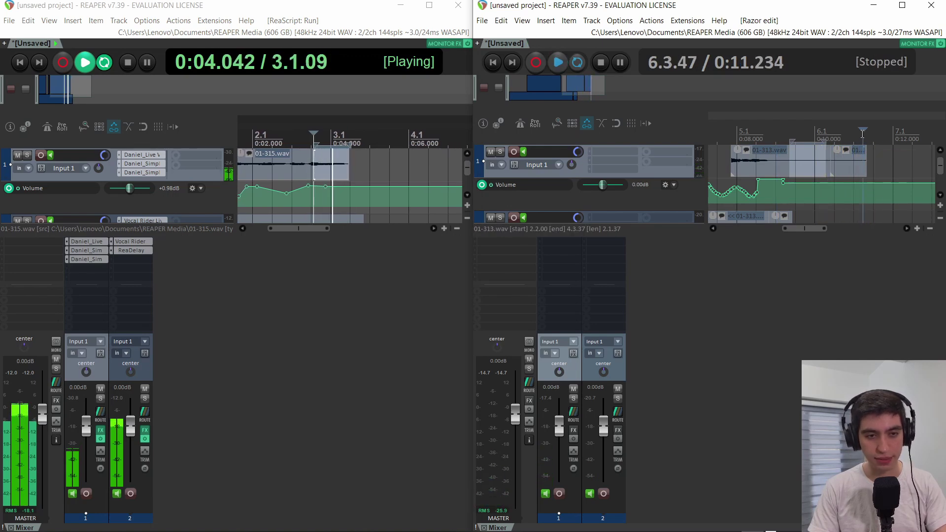
# - In the 01-315.wav project, select empty areas of track 1 from about 4.2 and 5.1.92, testing how playback follows the selection
pyautogui.click(394, 241)
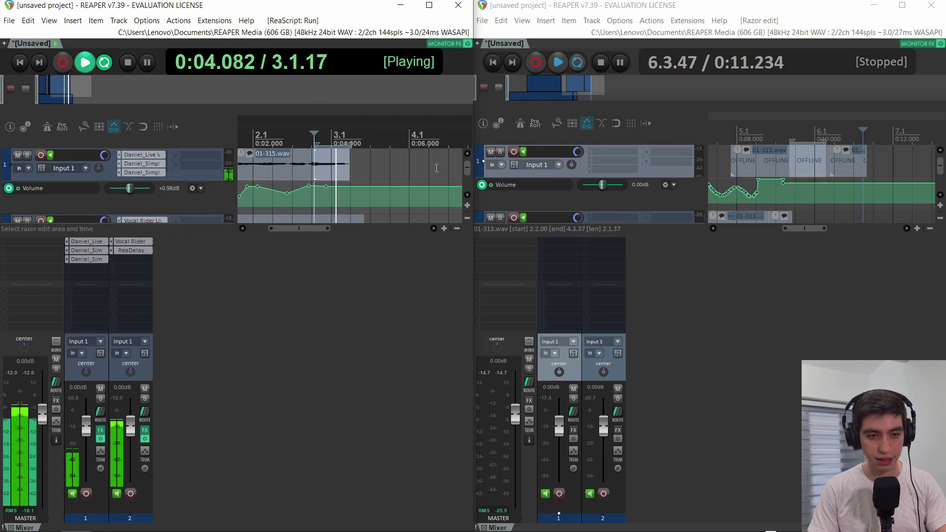
pyautogui.moveTo(437, 163); pyautogui.dragTo(462, 165)
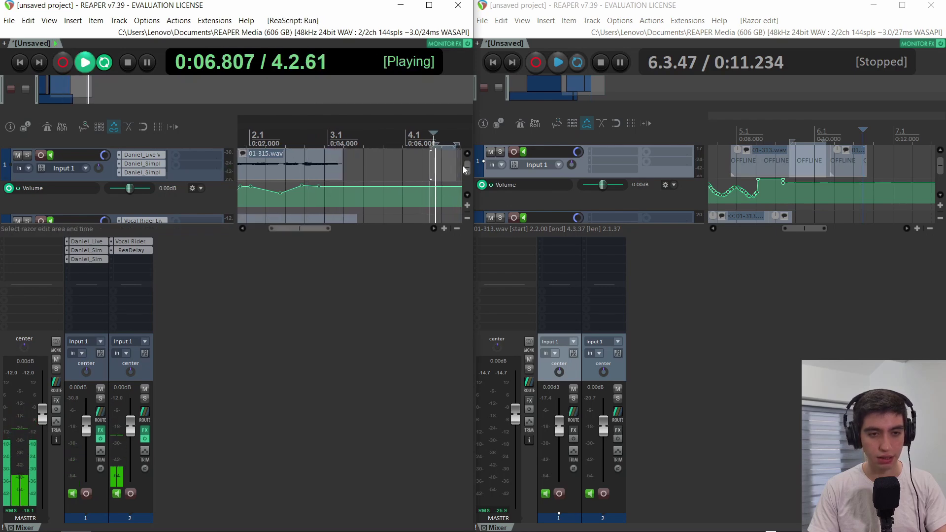
pyautogui.press('space')
pyautogui.moveTo(418, 159); pyautogui.dragTo(393, 159)
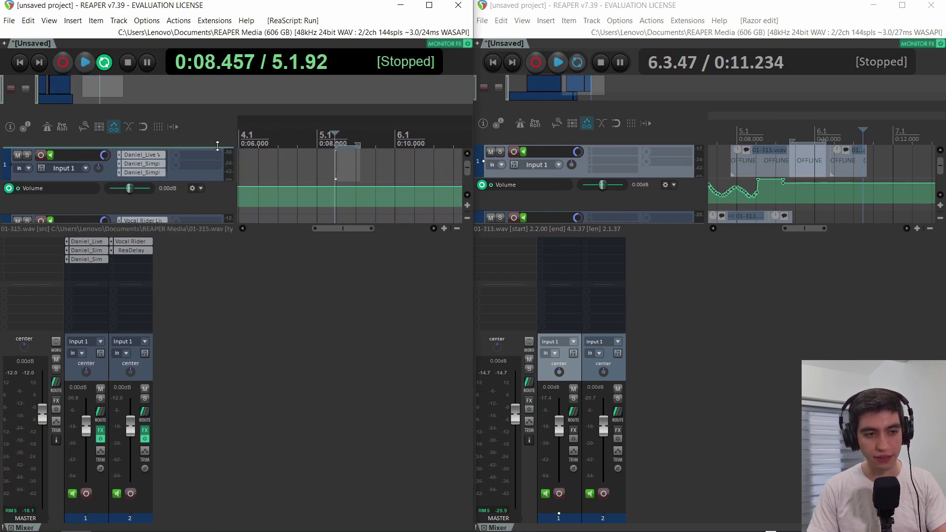
# - Enable Insertion follows playback, select an empty stretch of track 1 around 6.1, and test starting and stopping playback
pyautogui.click(173, 127)
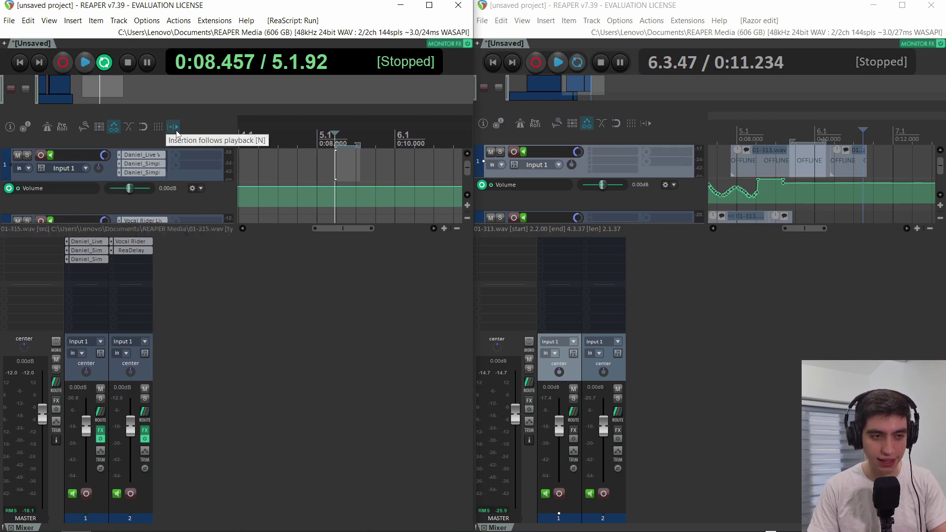
pyautogui.press('space')
pyautogui.moveTo(376, 163); pyautogui.dragTo(436, 163)
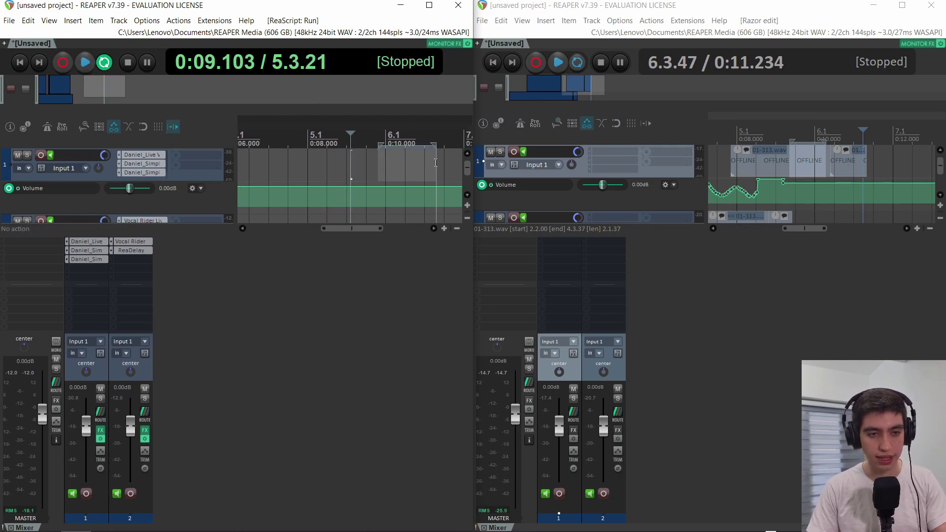
pyautogui.press('space')
pyautogui.press('space')
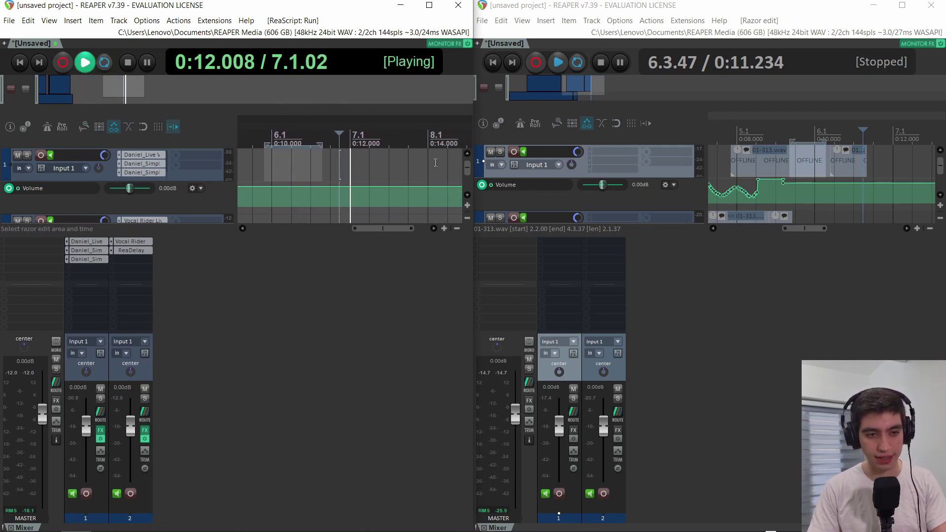
pyautogui.press('space')
pyautogui.press('space')
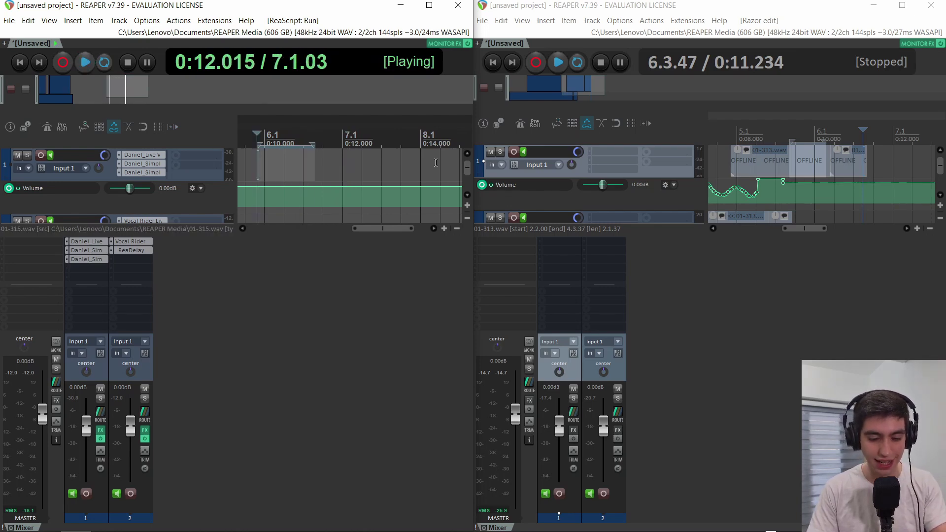
# - Stop playback, place the edit cursor at 2.3.24 in the 01-315.wav clip, and show the split action in the Actions list
pyautogui.press('space')
pyautogui.press('Home')
pyautogui.click(360, 158)
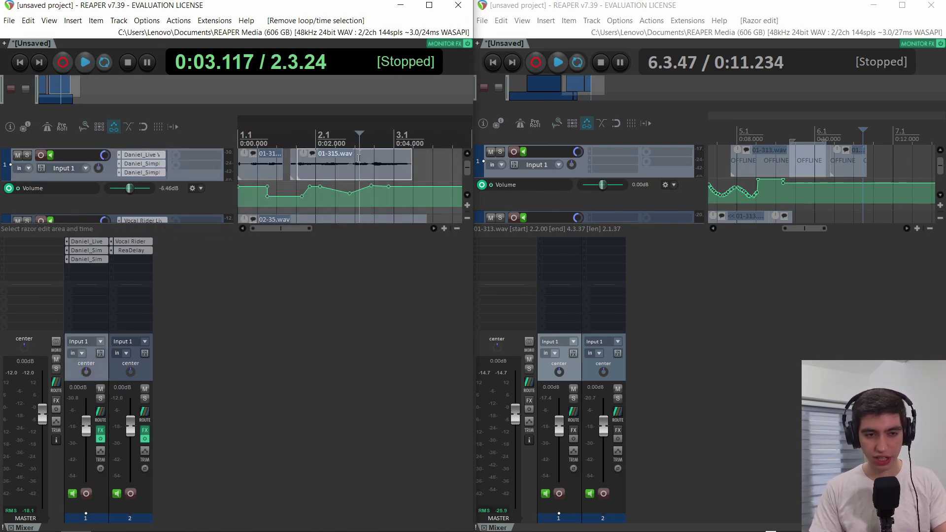
pyautogui.hotkey('shift', '/')
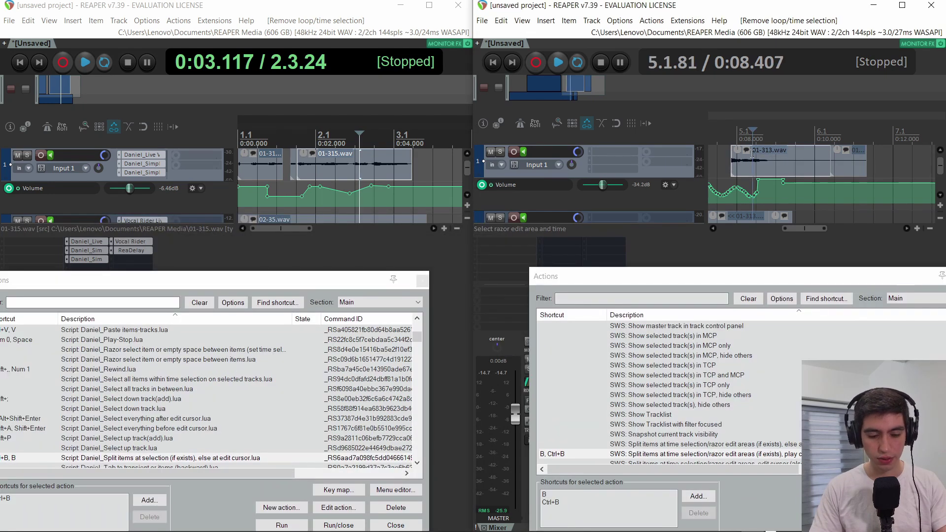
# - Split the 01-313.wav clip at edit cursor 5.1.81, and test splitting it again during playback at other positions
pyautogui.press('b')
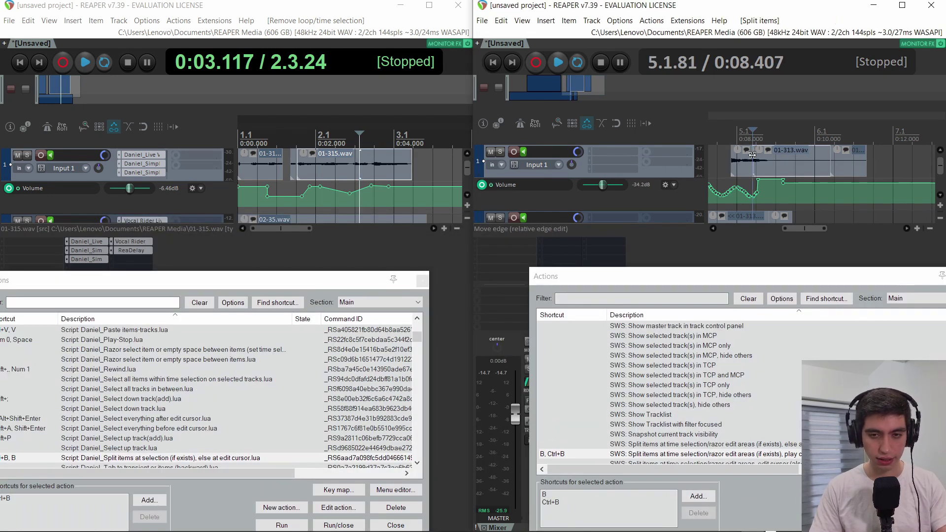
pyautogui.press('space')
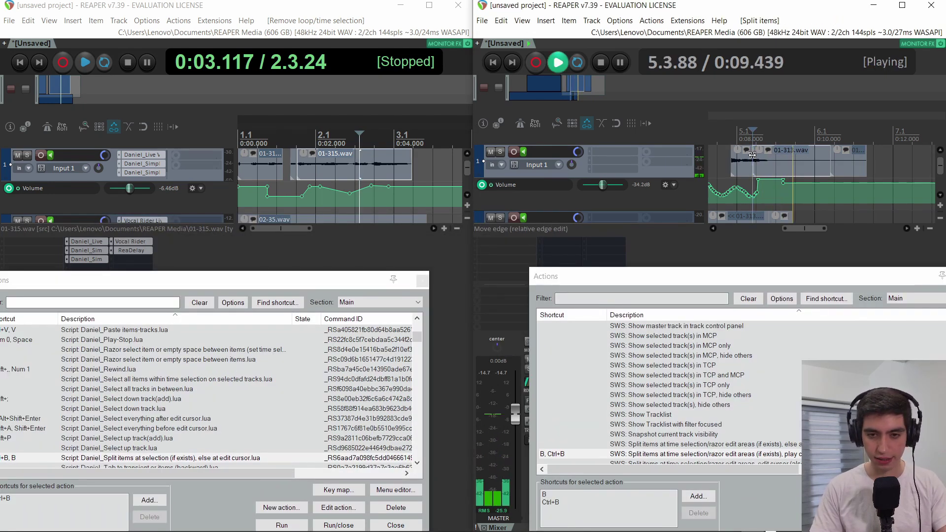
pyautogui.press('b')
pyautogui.press('space')
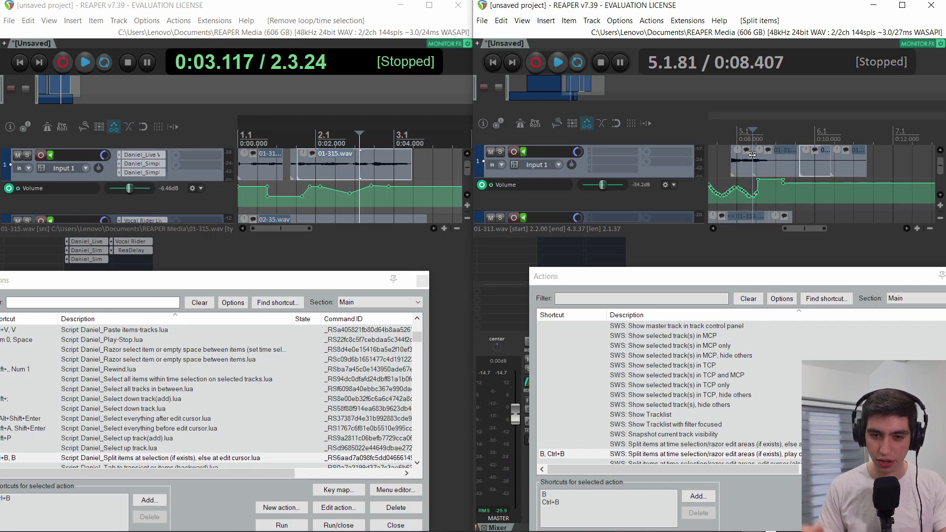
pyautogui.press('space')
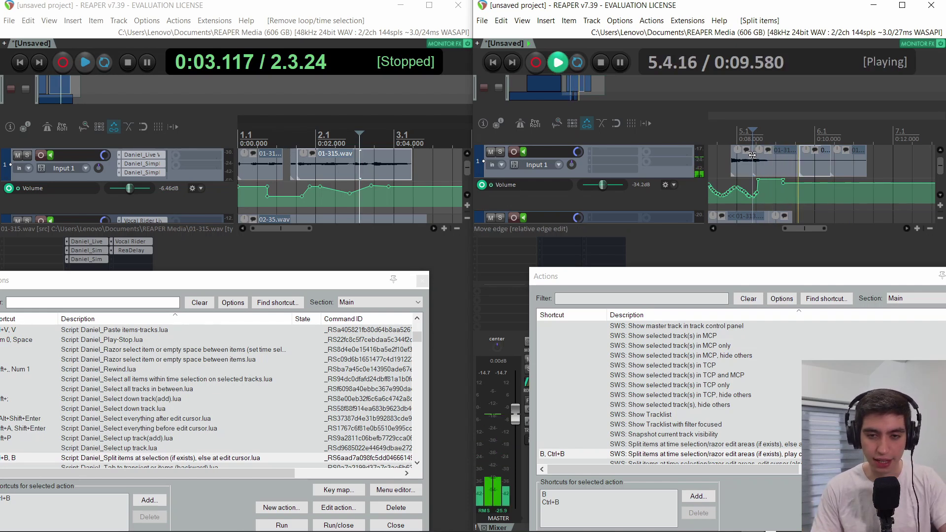
pyautogui.moveTo(752, 155); pyautogui.dragTo(772, 157)
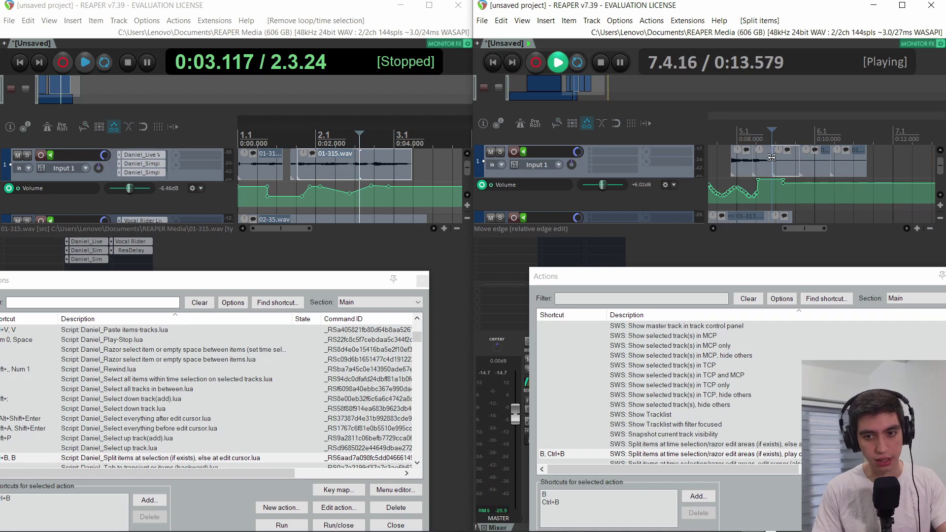
# - Stop playback, select the SWS split action that falls back to the edit cursor, and split the 01-313.wav item at 6.2.66
pyautogui.press('space')
pyautogui.click(748, 445)
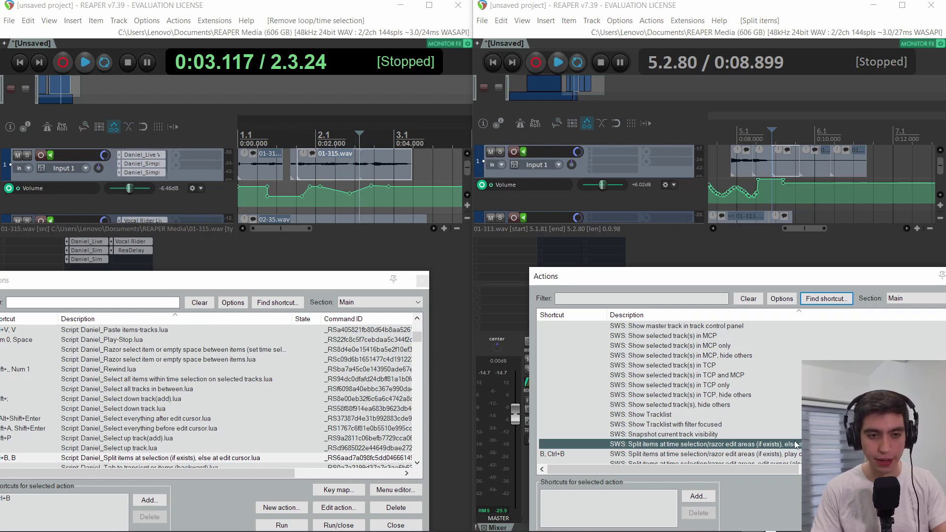
pyautogui.click(847, 165)
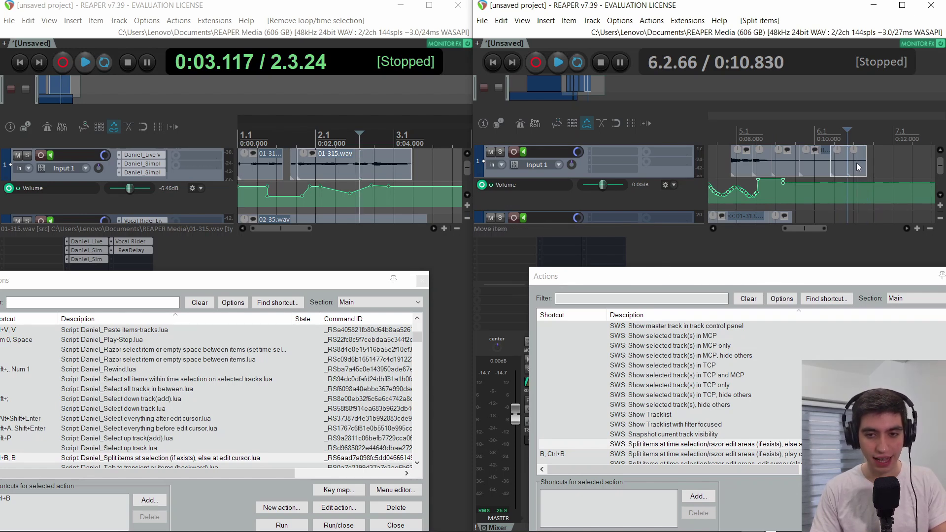
# - Try moving the split 01-313.wav pieces, undo the move, and shift only the last piece to start at 6.3.42
pyautogui.moveTo(858, 167); pyautogui.dragTo(882, 167)
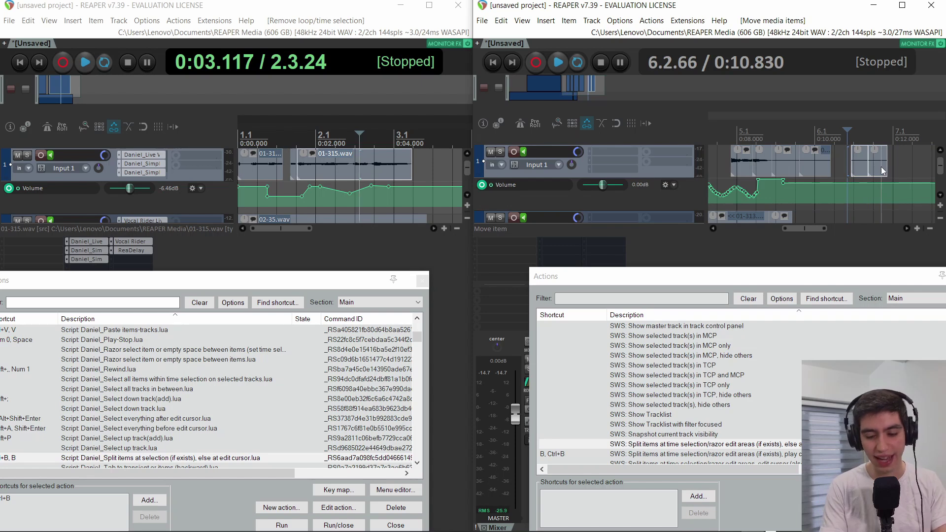
pyautogui.hotkey('ctrl', 'z')
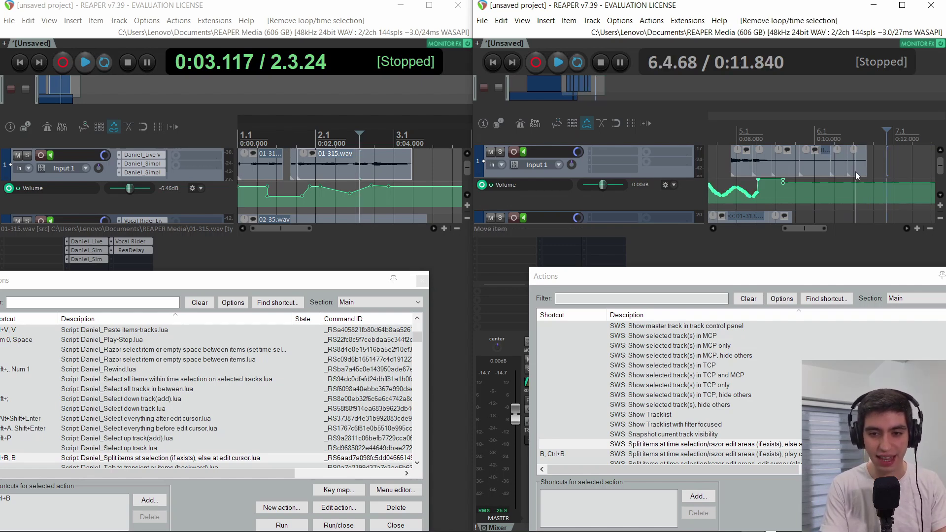
pyautogui.moveTo(855, 171); pyautogui.dragTo(875, 173)
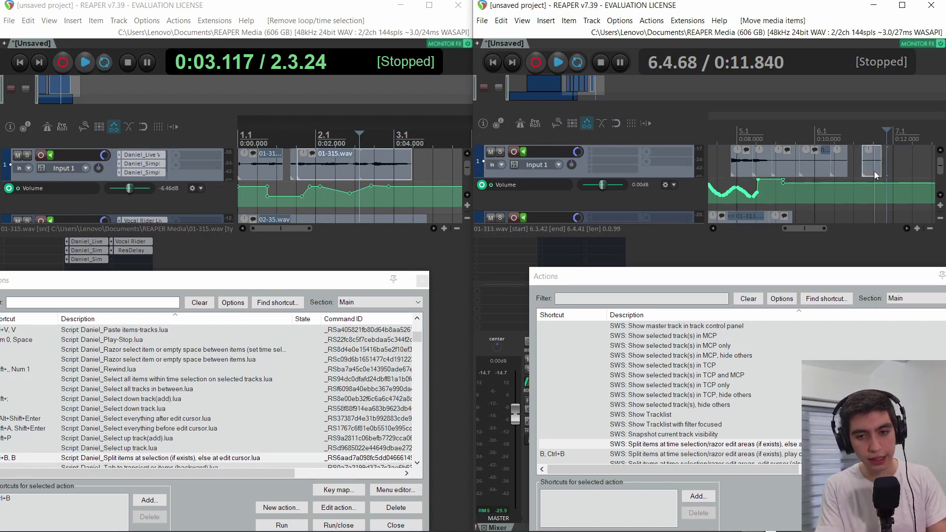
# - In the other project, split the 01-315.wav clip at 2.4.78 and move the resulting last piece to about 3.2
pyautogui.click(348, 162)
pyautogui.press('b')
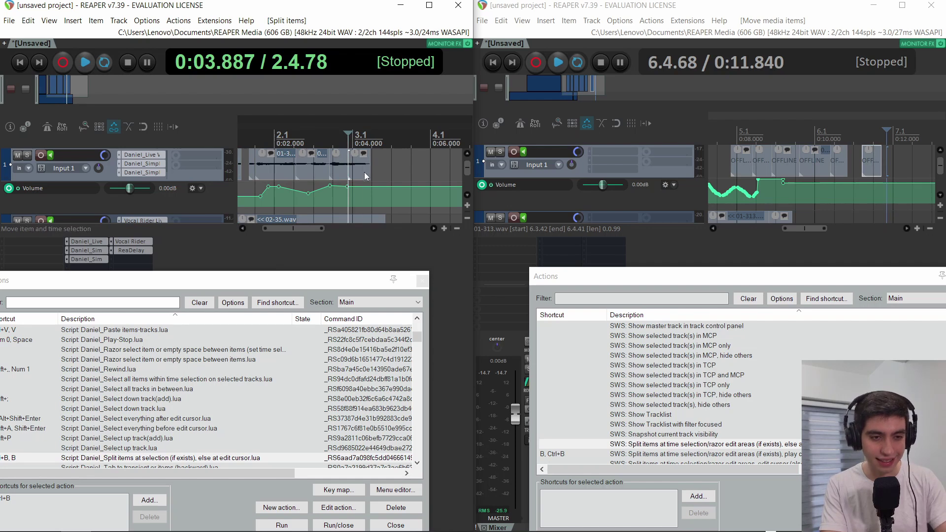
pyautogui.moveTo(359, 176); pyautogui.dragTo(397, 174)
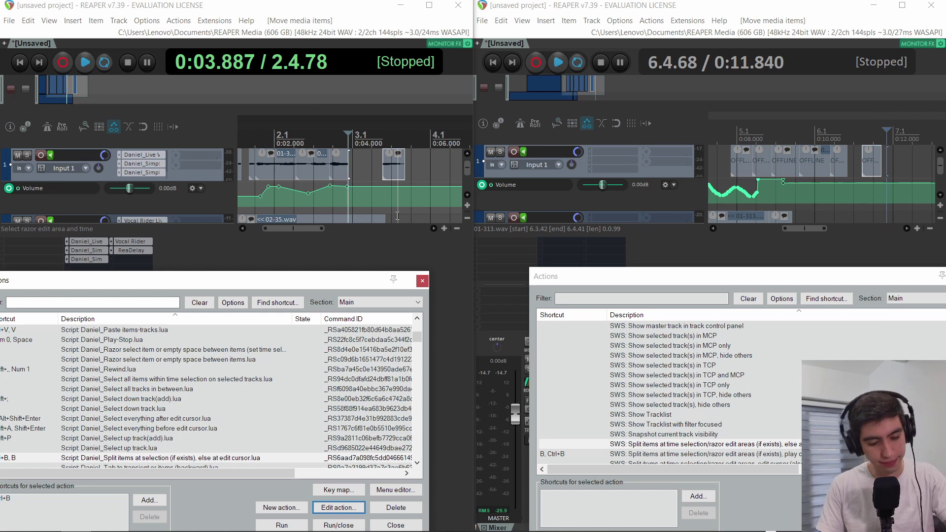
# - In the 01-313.wav project, extend the last piece past 13.1 and paste a copy of it at about 13.1
pyautogui.moveTo(882, 162); pyautogui.dragTo(837, 161)
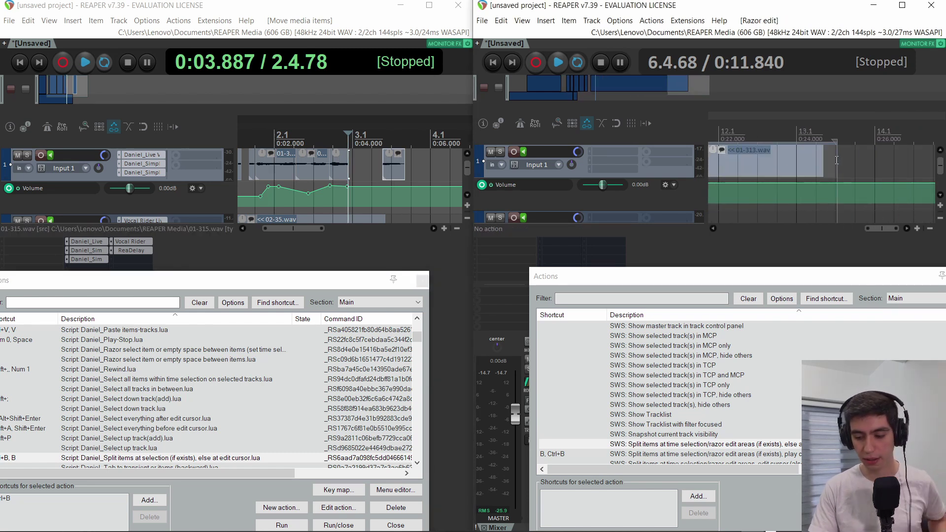
pyautogui.click(799, 153)
pyautogui.hotkey('ctrl', 'v')
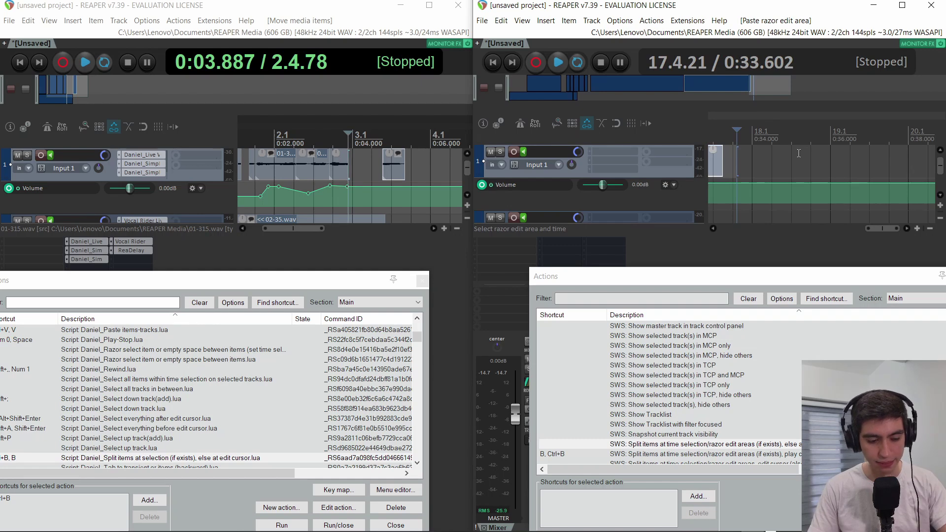
pyautogui.hscroll(-2, 799, 153)
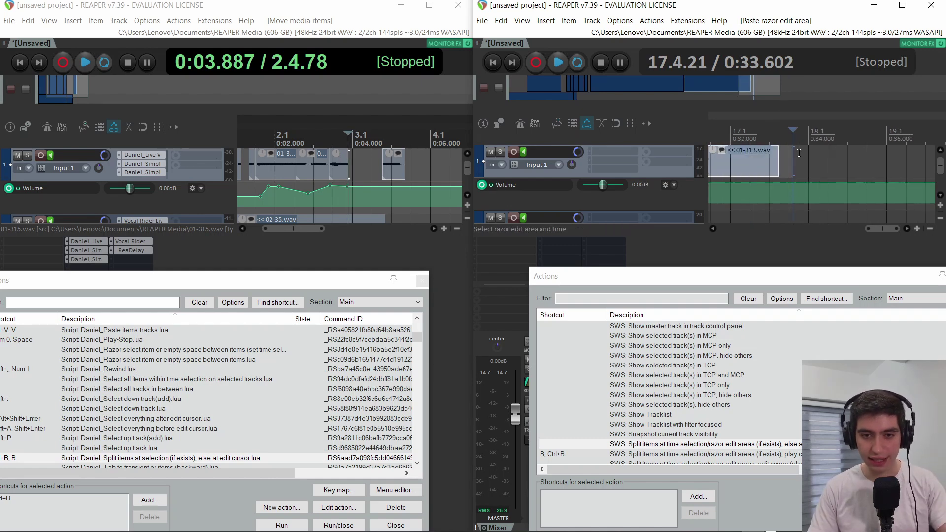
pyautogui.hscroll(-12, 799, 154)
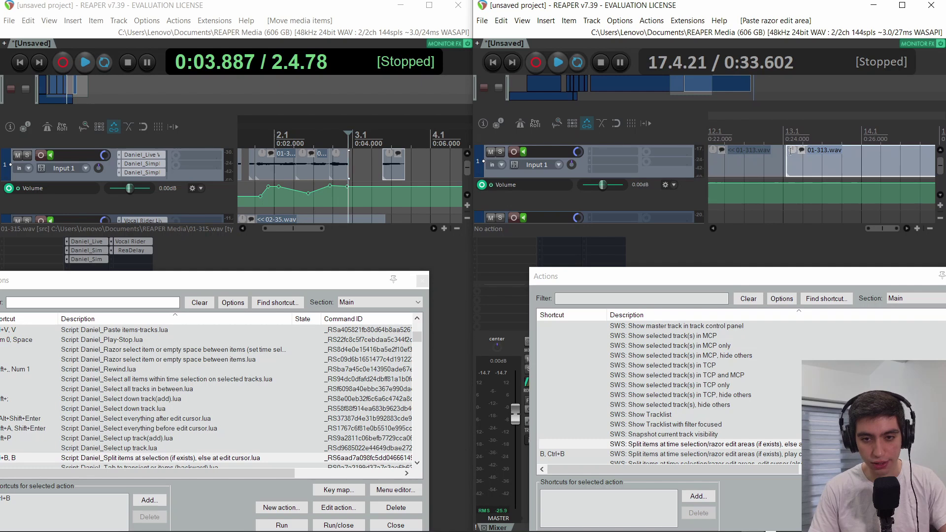
# - Crossfade the seam between the two 01-313.wav clips around 13.1 and place the edit cursor at 13.2.13
pyautogui.moveTo(778, 153); pyautogui.dragTo(793, 151)
pyautogui.press('x')
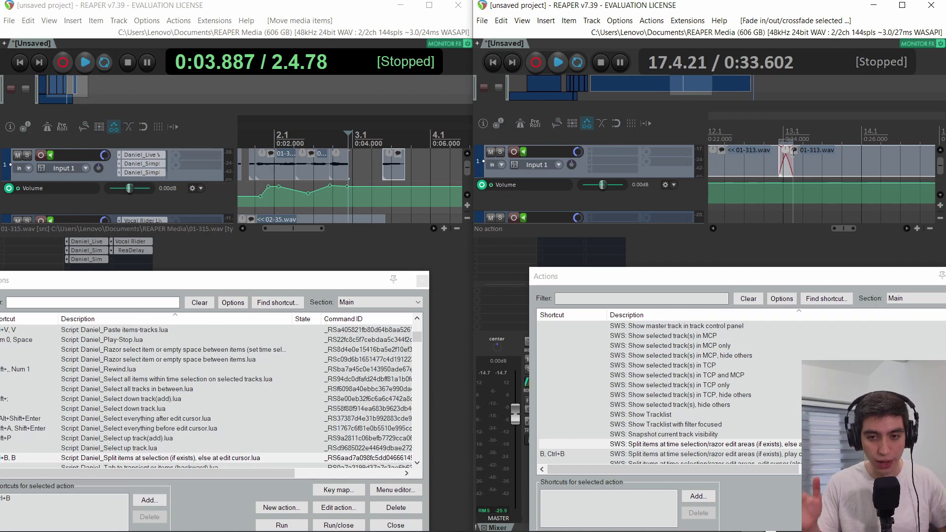
pyautogui.click(804, 153)
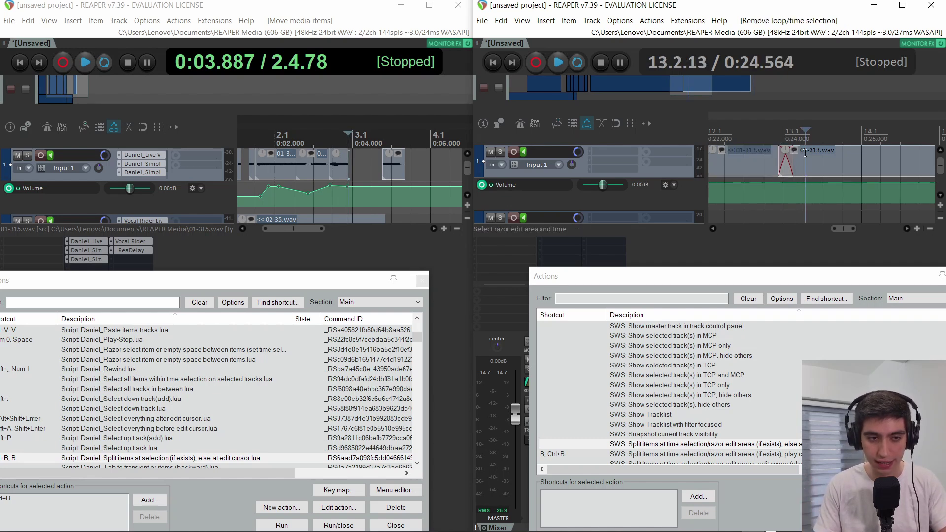
# - In the 01-315.wav project, paste a copy of the extended clip at 12.4.26 and crossfade the overlap around the seam
pyautogui.click(270, 158)
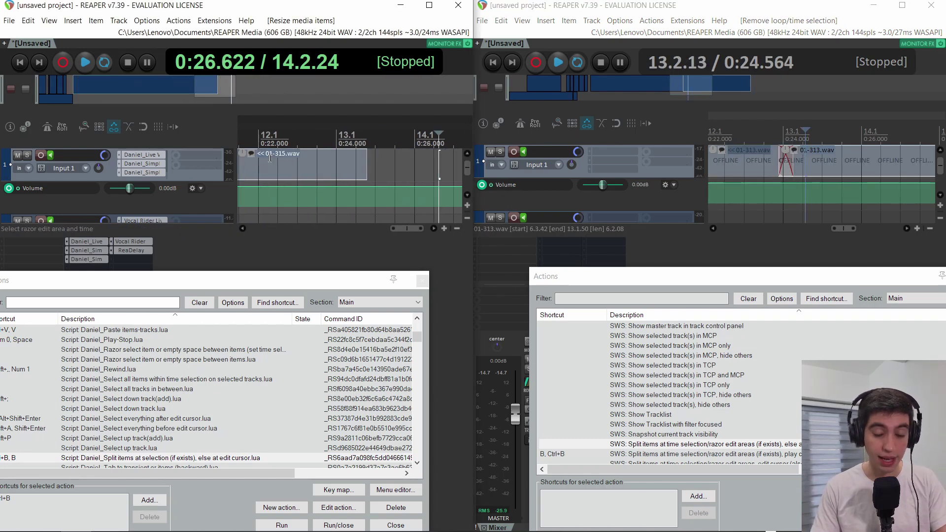
pyautogui.click(321, 160)
pyautogui.hotkey('ctrl', 'v')
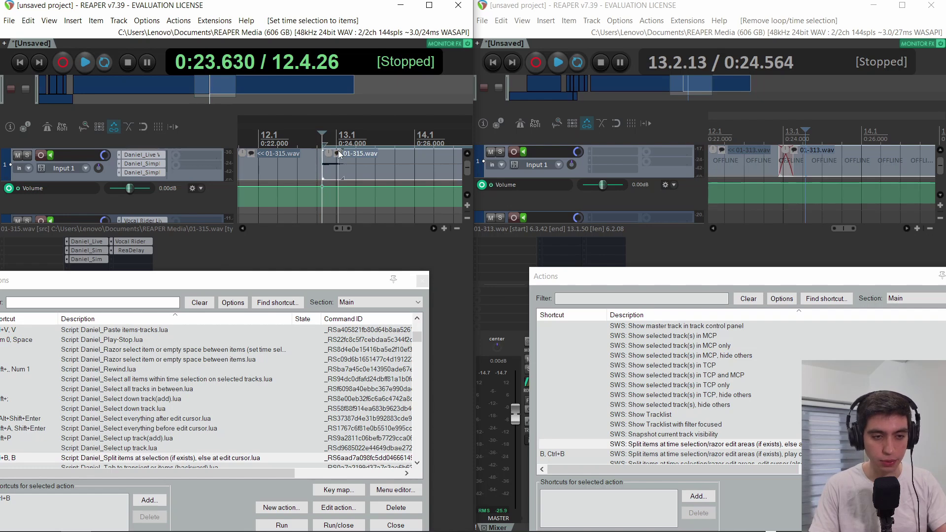
pyautogui.click(316, 157)
pyautogui.click(332, 158)
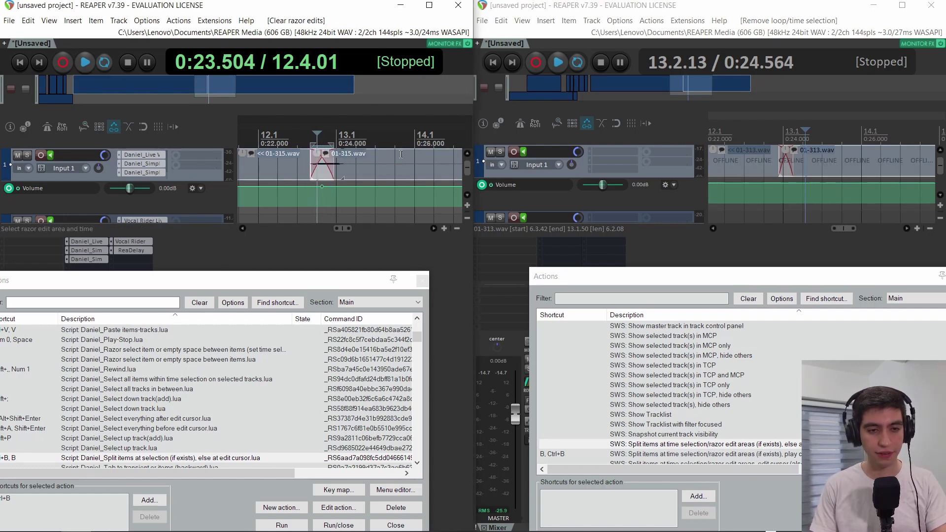
# - Split the 01-315.wav clip at 13.4.33 and at 13.3.14, moving the last split piece to just before 14.1
pyautogui.moveTo(401, 155); pyautogui.dragTo(466, 185)
pyautogui.press('b')
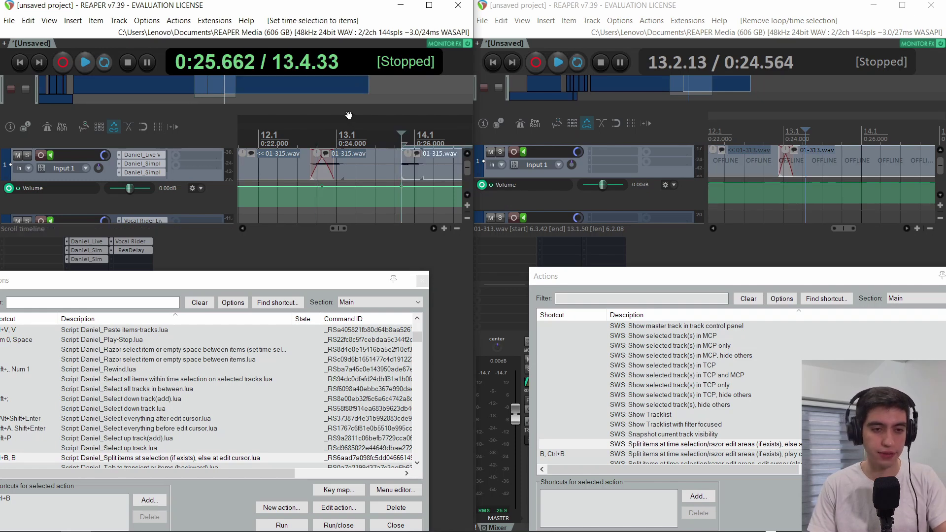
pyautogui.click(378, 154)
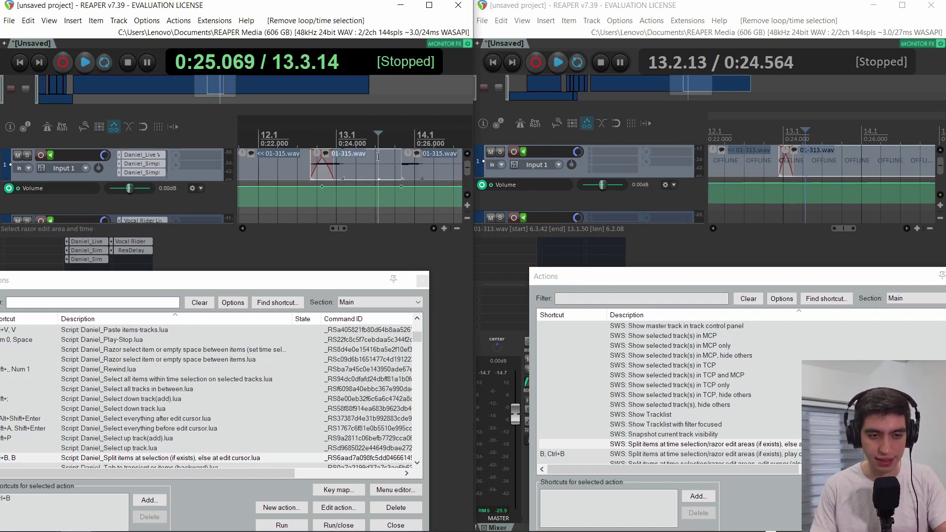
pyautogui.press('b')
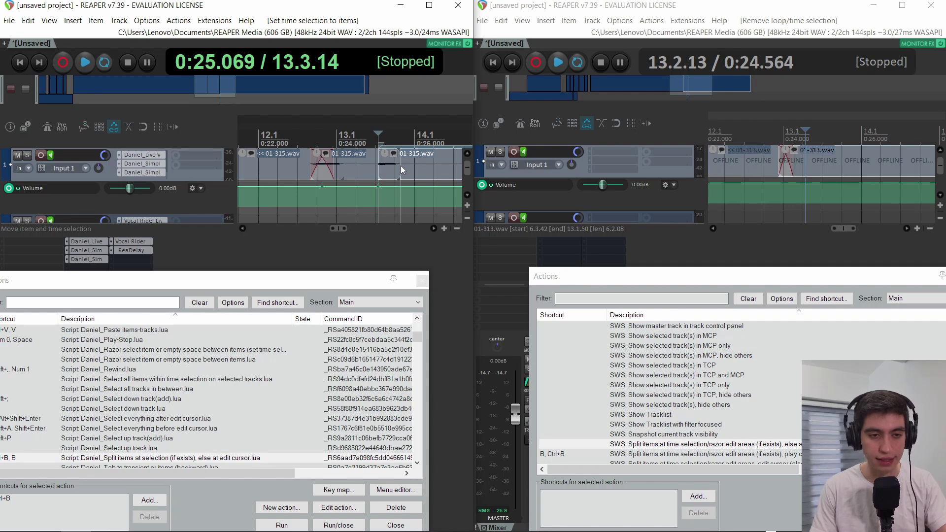
pyautogui.moveTo(409, 172); pyautogui.dragTo(443, 165)
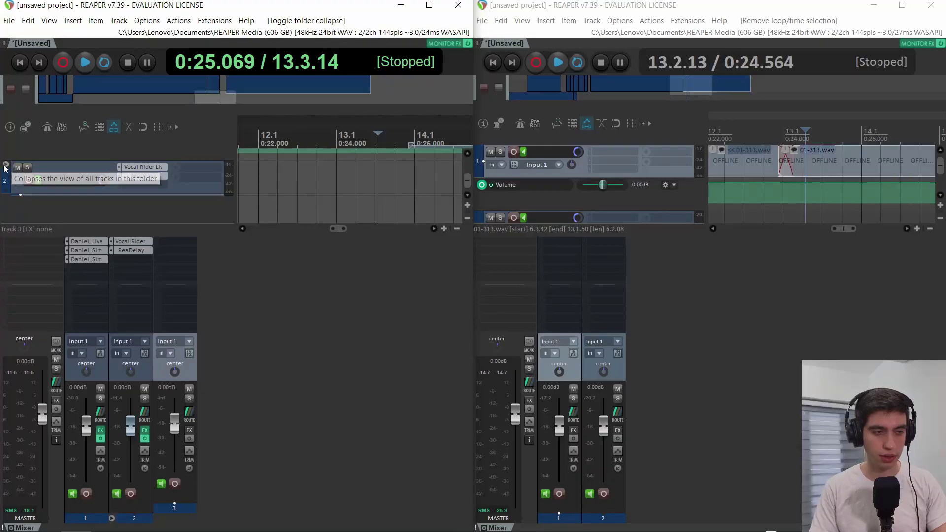
# - Expand folder track 2 in the track list, and hide and show its child track 3 separately in the mixer
pyautogui.click(5, 166)
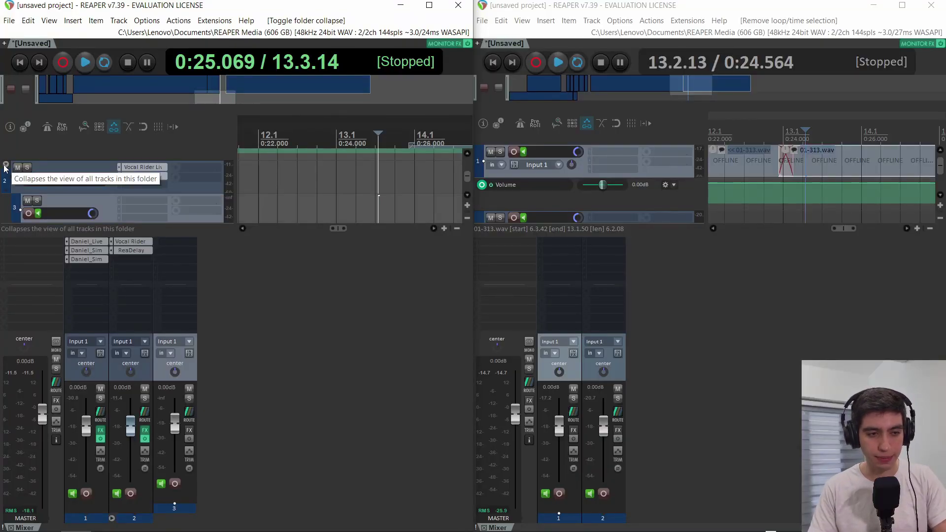
pyautogui.click(113, 518)
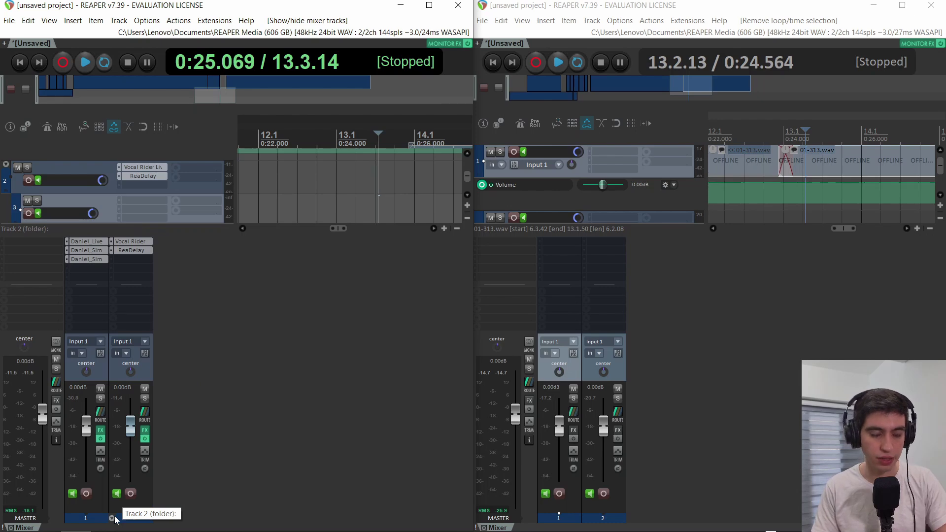
pyautogui.click(113, 518)
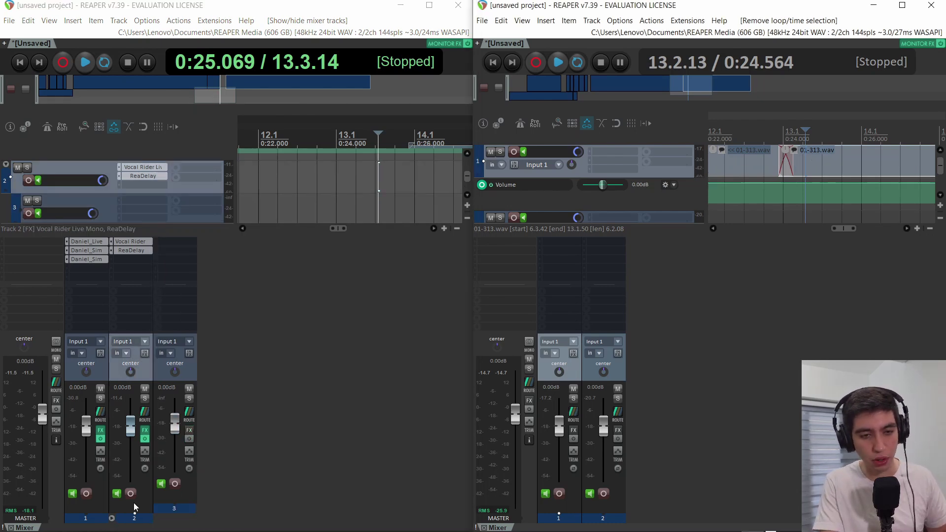
# - Show the toggle expand folder track in mixer and edit window script in the Actions list, and run it repeatedly on track 2
pyautogui.hotkey('shift', '/')
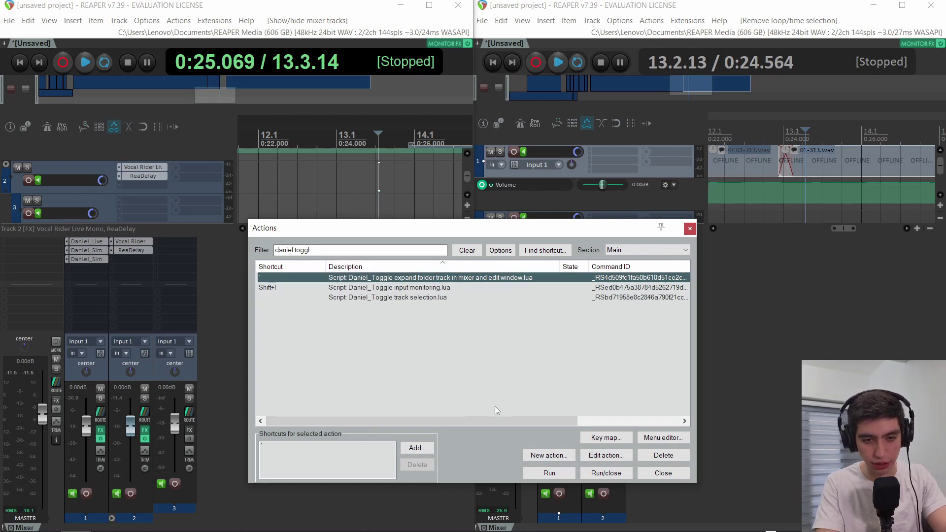
pyautogui.click(116, 405)
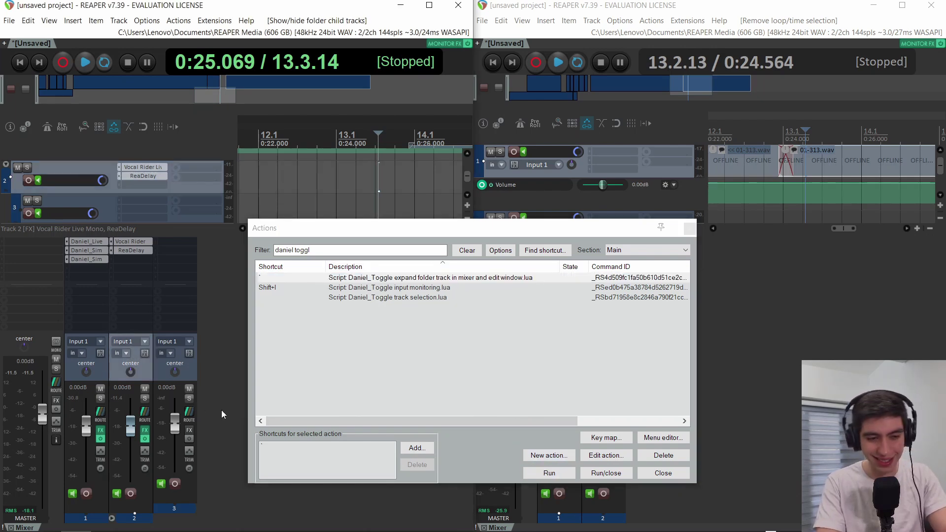
pyautogui.click(570, 477)
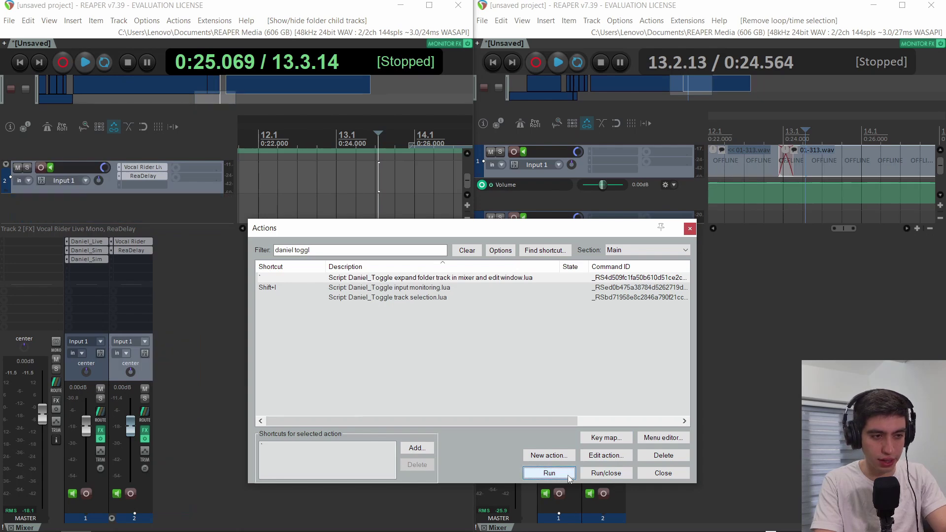
pyautogui.click(570, 477)
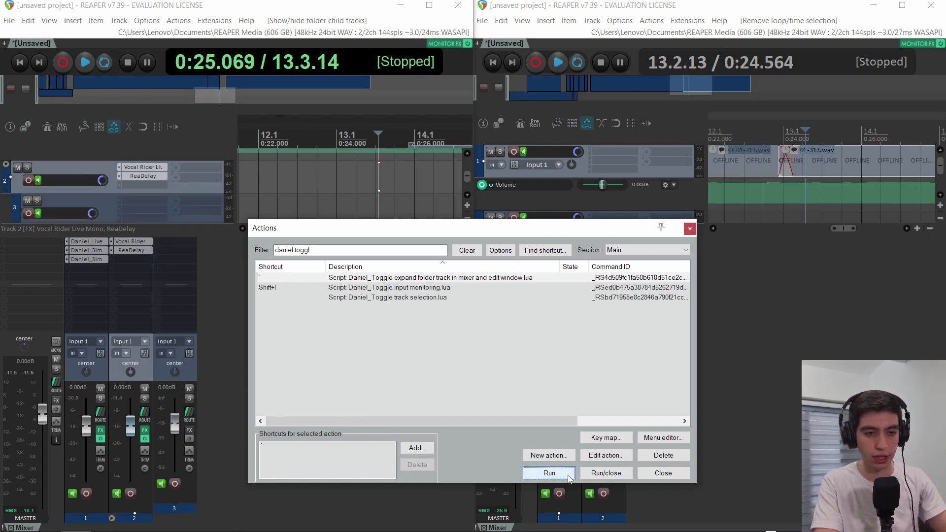
pyautogui.click(570, 476)
pyautogui.click(570, 477)
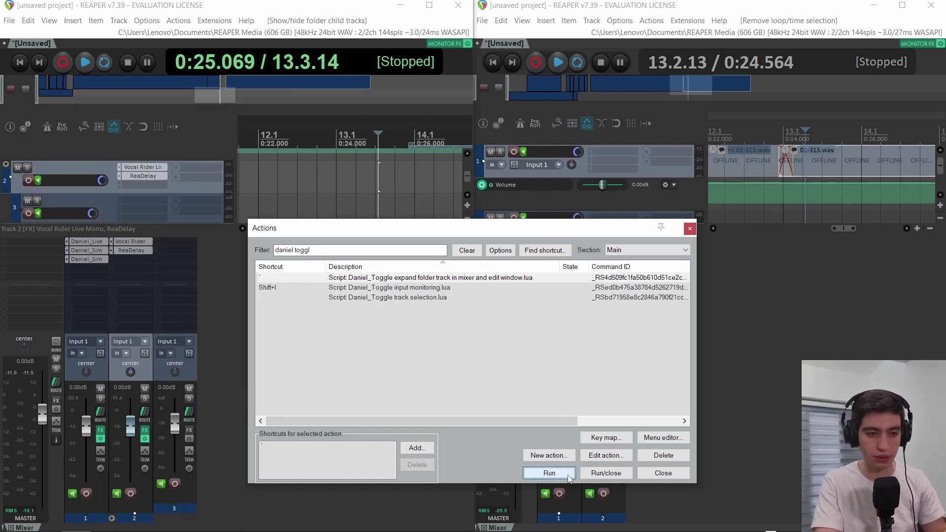
# - Select folder track 2 in the mixer and toggle its child track repeatedly with the script's assigned shortcut
pyautogui.click(138, 376)
pyautogui.press('`')
pyautogui.press('`')
pyautogui.press('`')
pyautogui.press('`')
pyautogui.press('`')
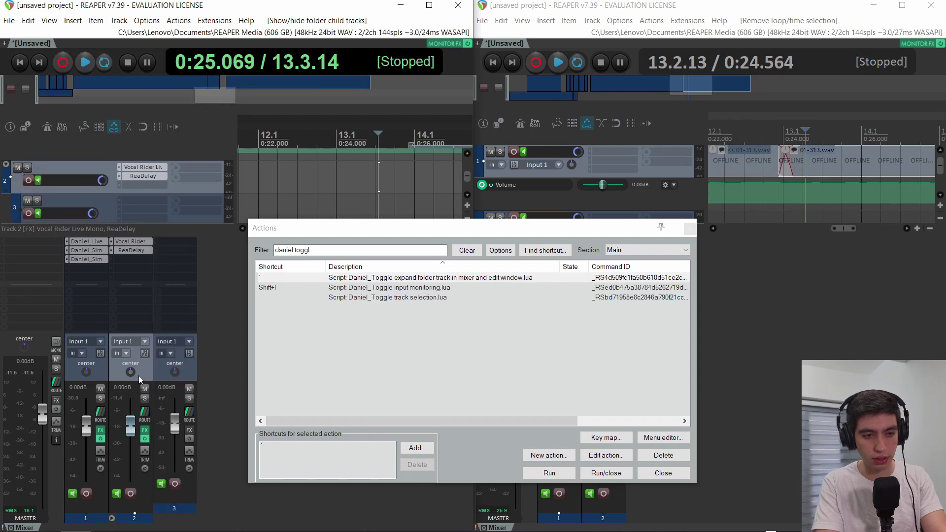
pyautogui.press('`')
pyautogui.press('`')
pyautogui.press('`')
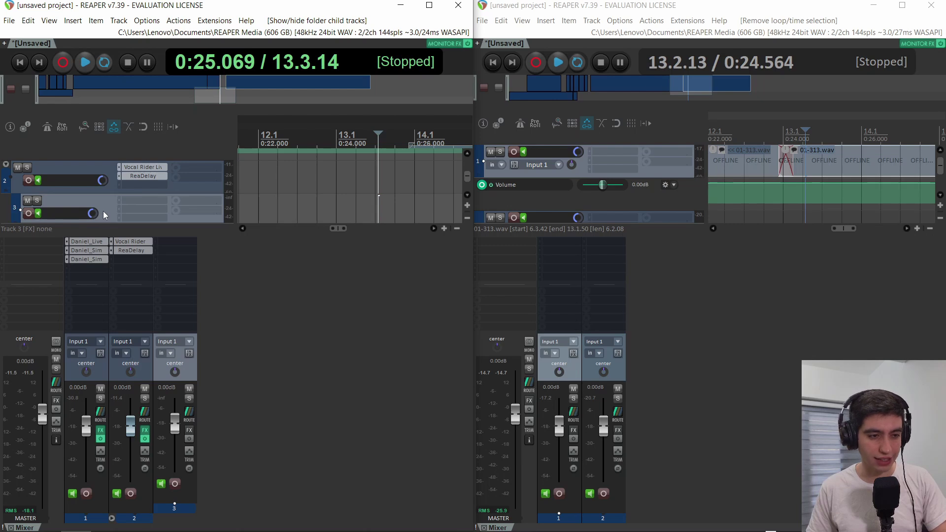
# - Look up the action assigned to shortcut O in the Actions list and move the list clear of the mixer
pyautogui.moveTo(114, 194); pyautogui.dragTo(62, 174)
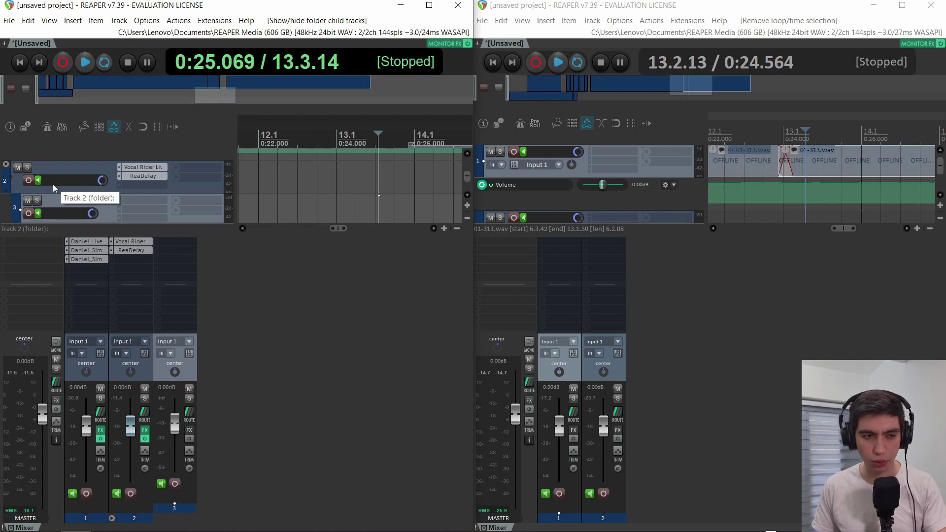
pyautogui.hotkey('shift', '/')
pyautogui.click(517, 250)
pyautogui.press('o')
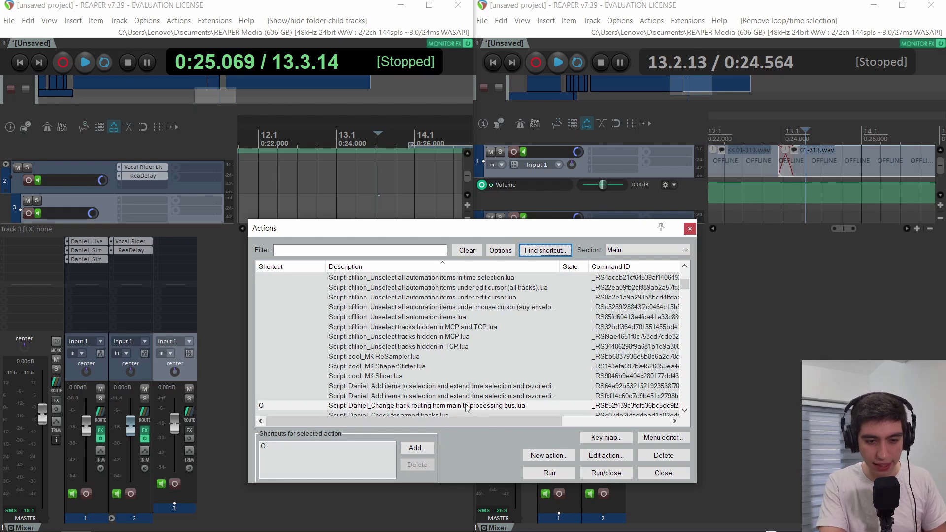
pyautogui.moveTo(492, 228); pyautogui.dragTo(634, 213)
# - Add a new track named VO BUS and move the first track after it in the mixer
pyautogui.doubleClick(329, 303)
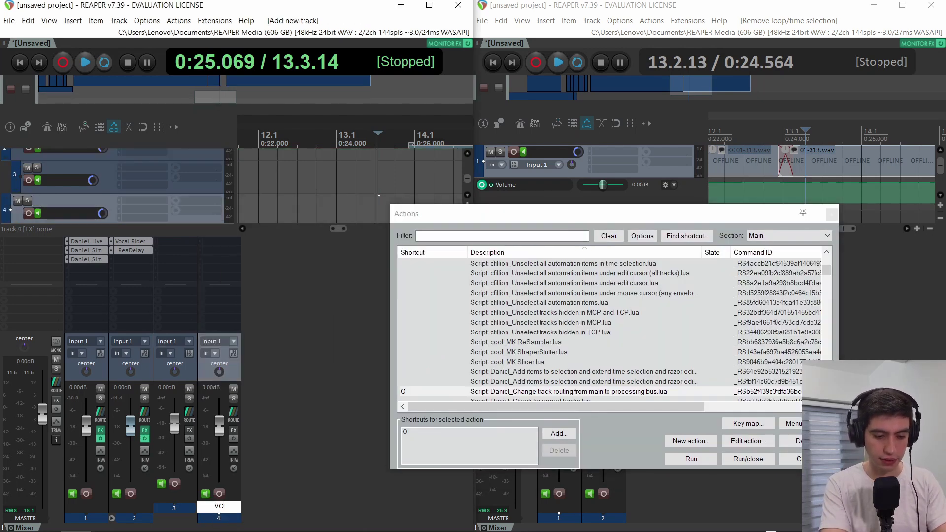
pyautogui.press('Return')
pyautogui.moveTo(101, 375); pyautogui.dragTo(269, 370)
# - Change track 4's routing from main to the VO BUS processing bus, and open its routing settings
pyautogui.click(227, 366)
pyautogui.press('o')
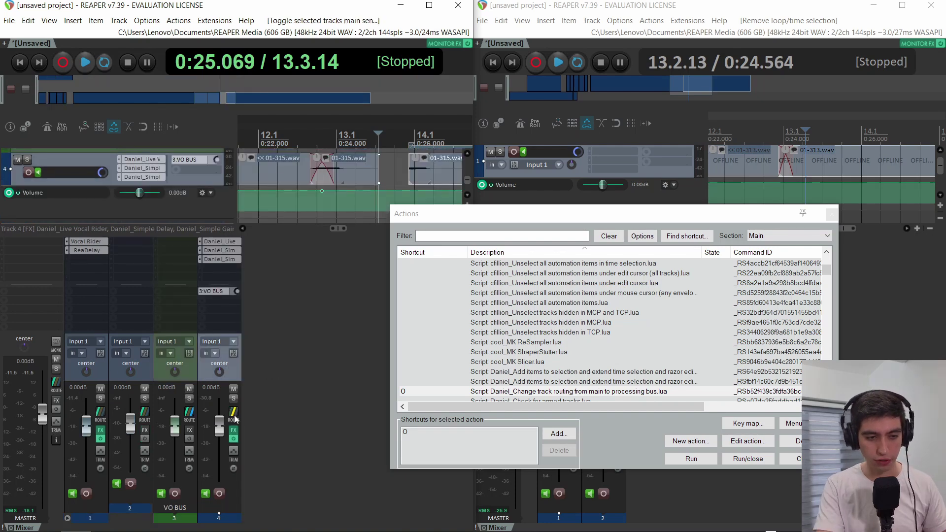
pyautogui.click(235, 415)
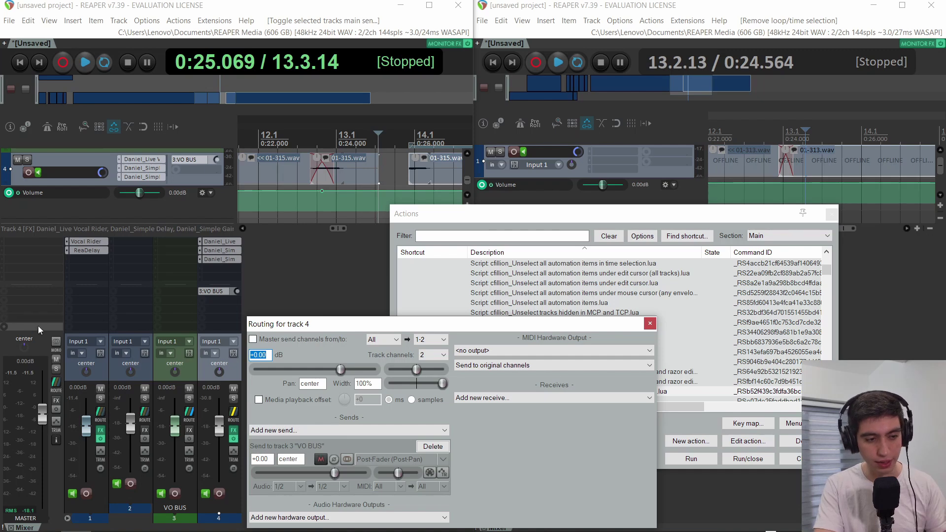
# - Inspect track 4's send controls to VO BUS, and toggle its routing back to main and to the bus again with the script
pyautogui.click(212, 291)
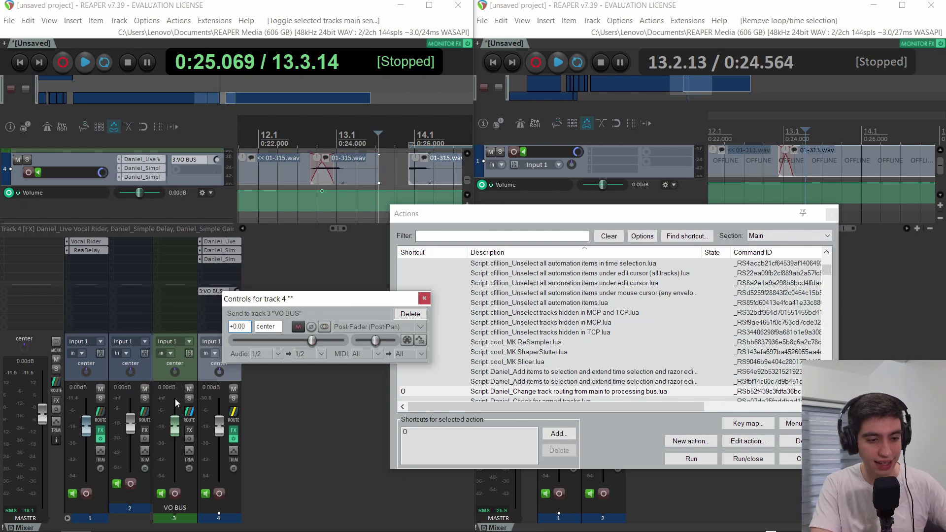
pyautogui.click(206, 377)
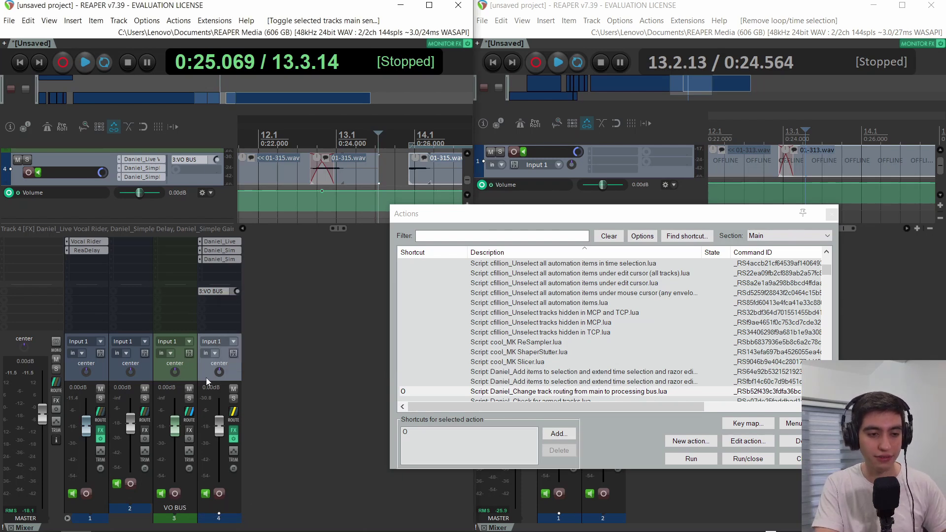
pyautogui.press('o')
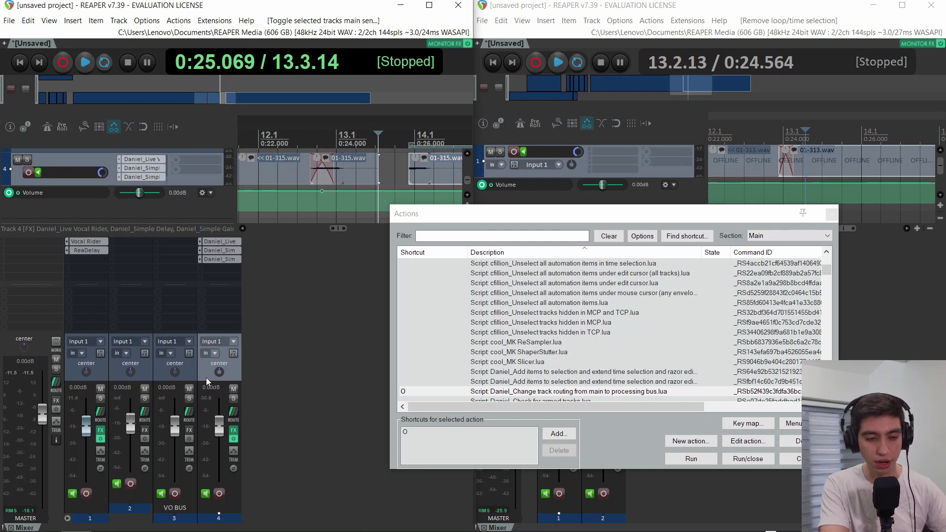
pyautogui.press('o')
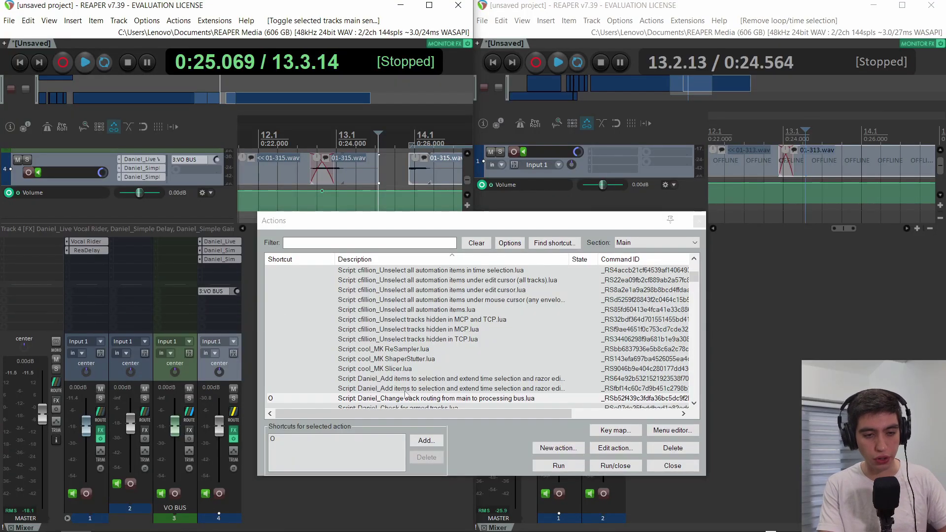
# - Open the "Change track routing from main to processing bus" script for editing and highlight its VO BUS comment and track-name check
pyautogui.moveTo(416, 222); pyautogui.dragTo(341, 193)
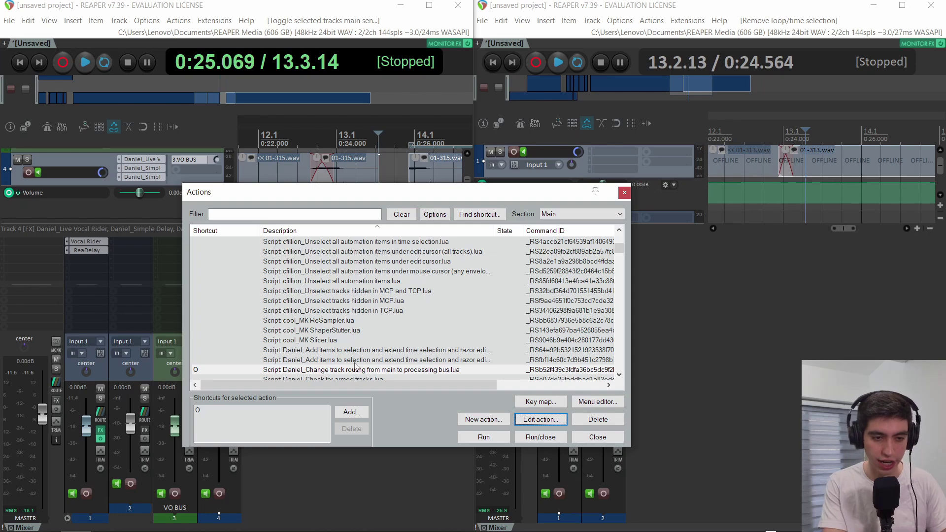
pyautogui.click(378, 369)
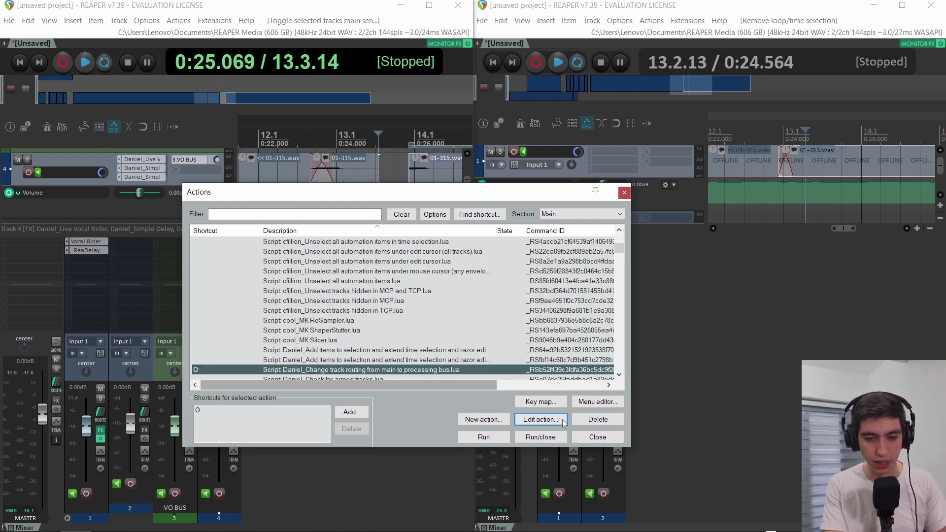
pyautogui.click(541, 420)
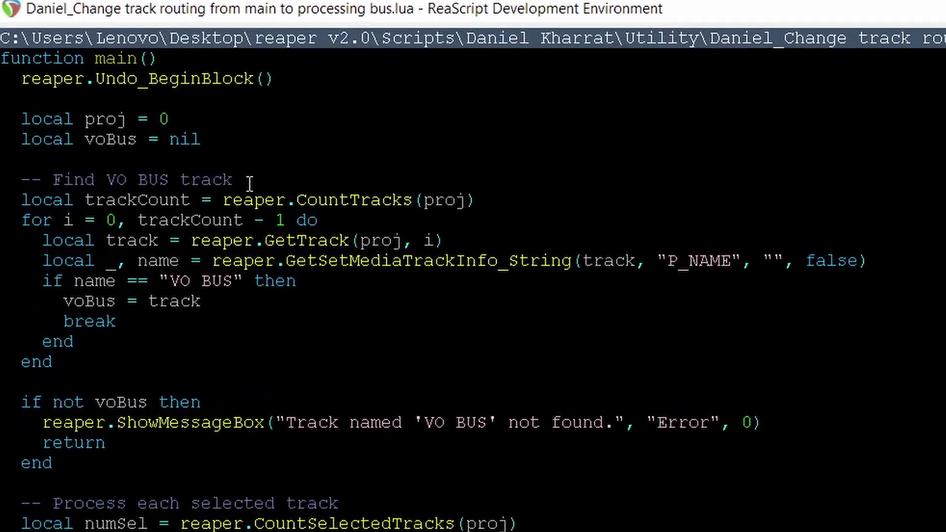
pyautogui.moveTo(249, 183); pyautogui.dragTo(2, 176)
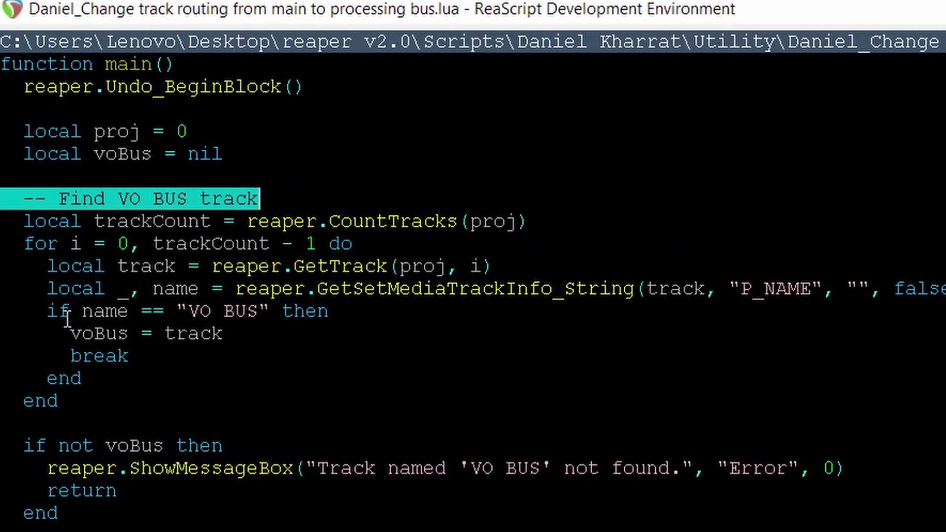
pyautogui.moveTo(96, 312); pyautogui.dragTo(294, 308)
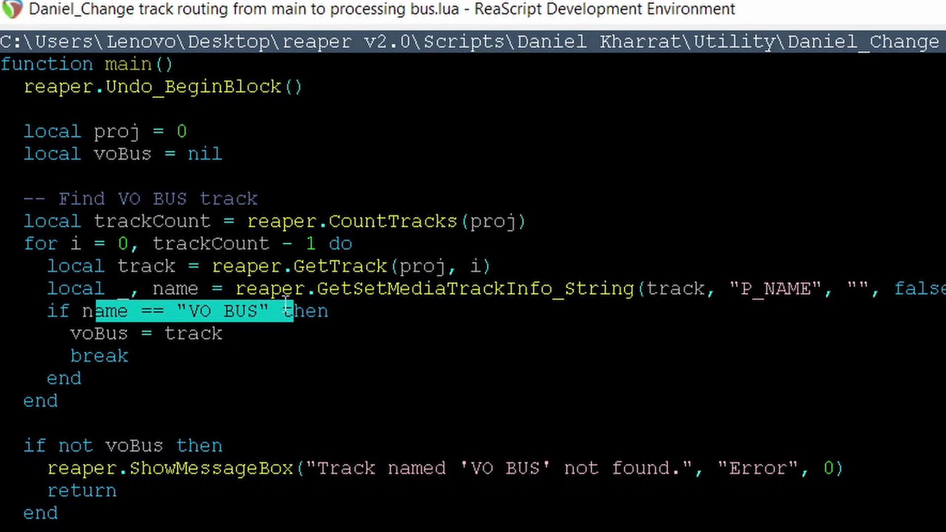
# - Replace the "VO BUS" track name in the script's name check with "processing" and copy the new name
pyautogui.doubleClick(228, 312)
pyautogui.press('BackSpace')
pyautogui.press('BackSpace')
pyautogui.press('BackSpace')
pyautogui.press('BackSpace')
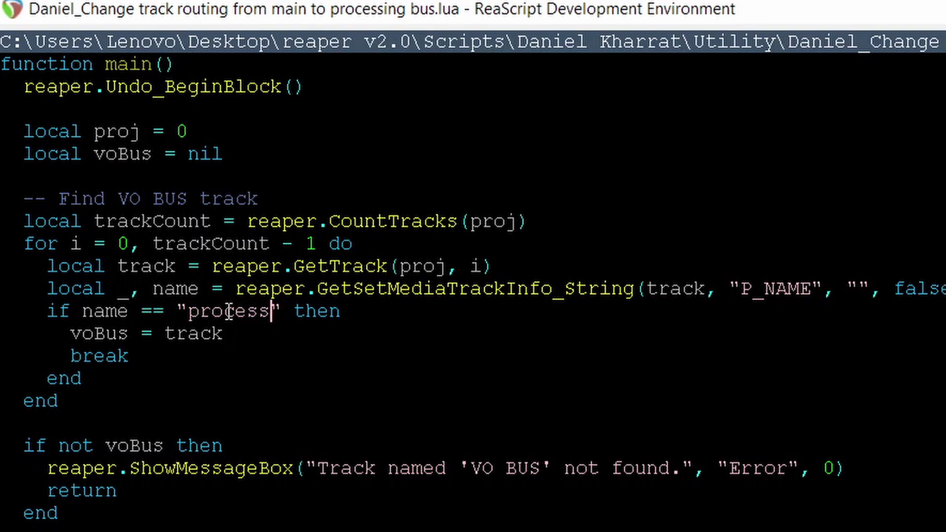
pyautogui.write('processing')
pyautogui.doubleClick(229, 311)
pyautogui.hotkey('ctrl', 'c')
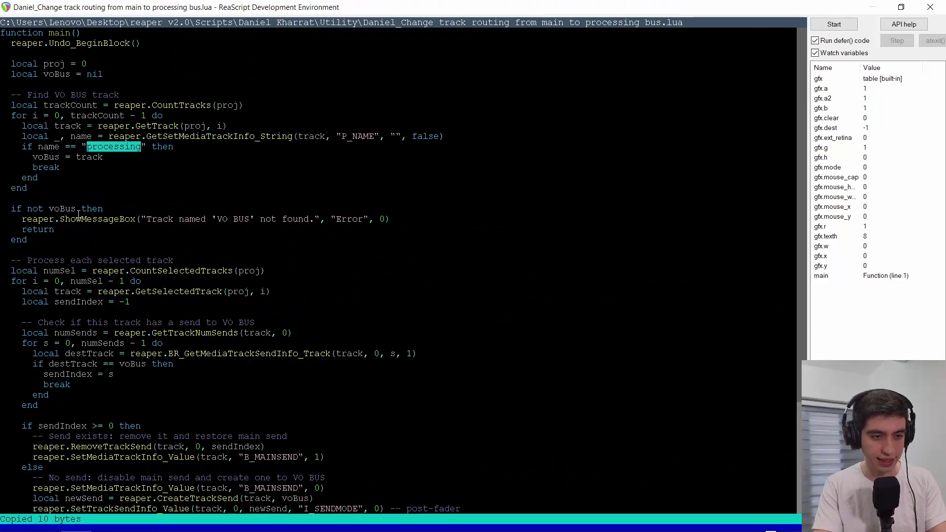
# - Replace "VO BUS" in the script's track-not-found message with the copied name "processing"
pyautogui.moveTo(48, 466); pyautogui.dragTo(355, 472)
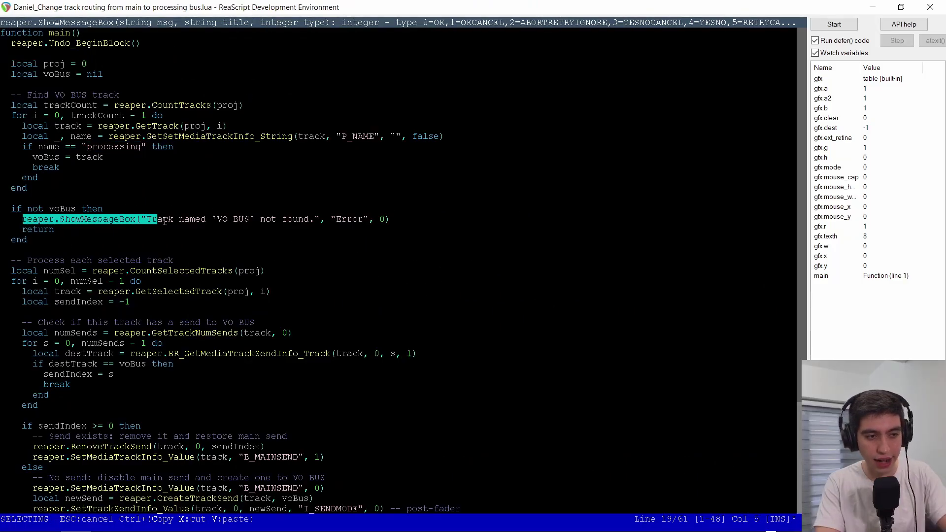
pyautogui.moveTo(164, 221); pyautogui.dragTo(199, 217)
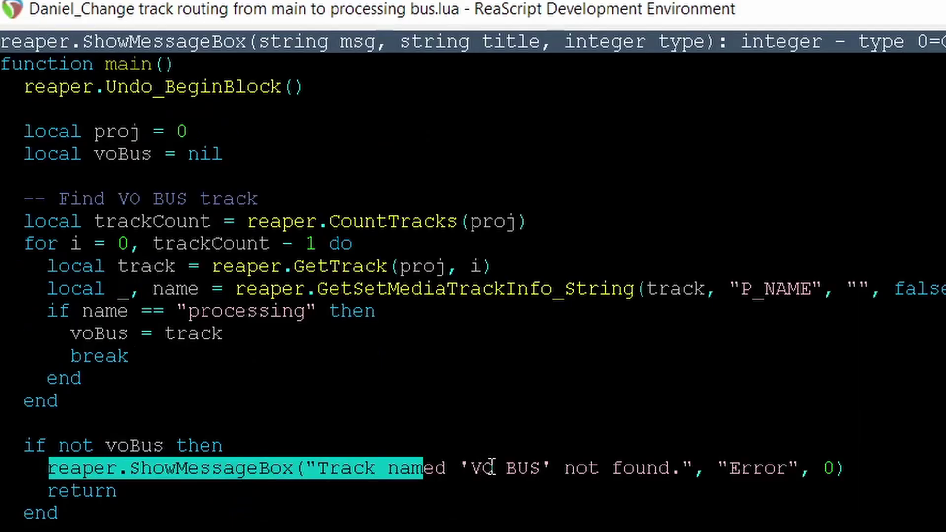
pyautogui.moveTo(487, 467); pyautogui.dragTo(555, 476)
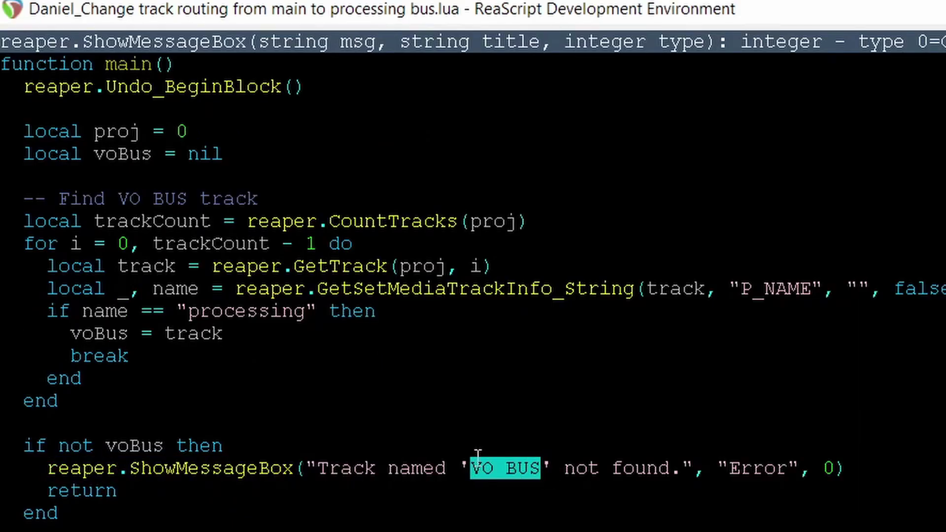
pyautogui.hotkey('ctrl', 'v')
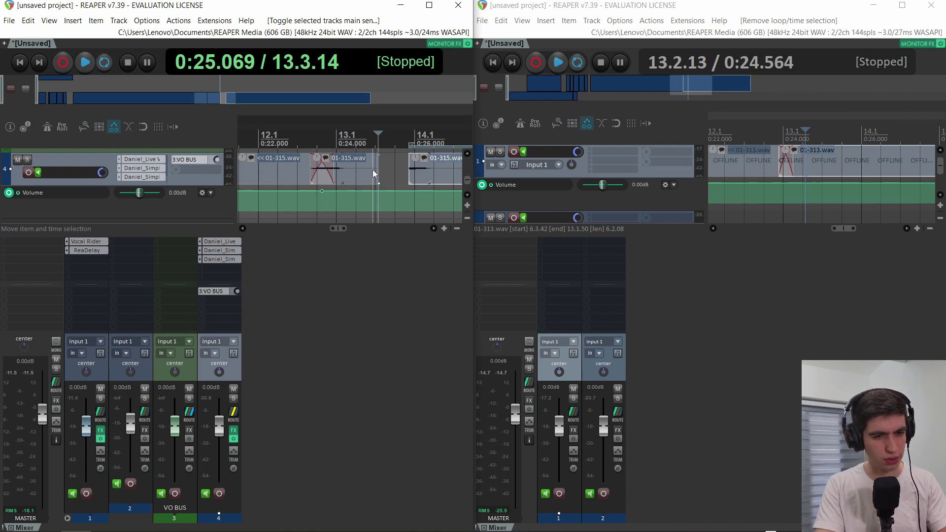
# - Place the edit cursor at 13.2.86 in the other version's project and test zooming its timeline out and in
pyautogui.click(820, 157)
pyautogui.scroll(-6, 819, 156)
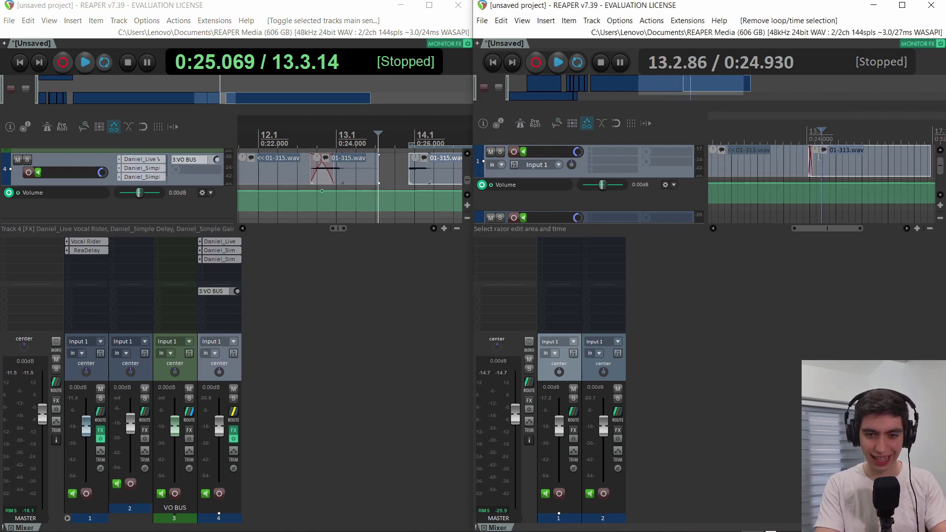
pyautogui.scroll(-2, 819, 156)
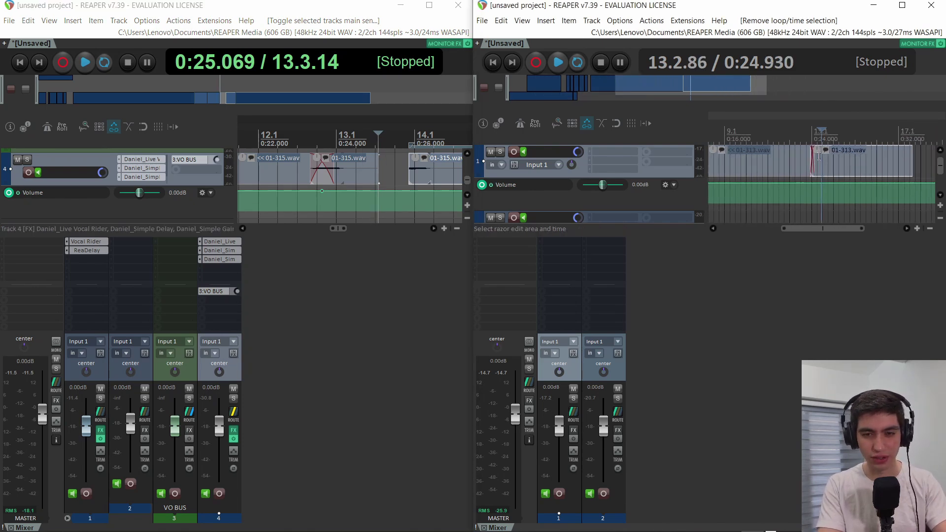
pyautogui.scroll(-2, 819, 156)
pyautogui.scroll(5, 820, 157)
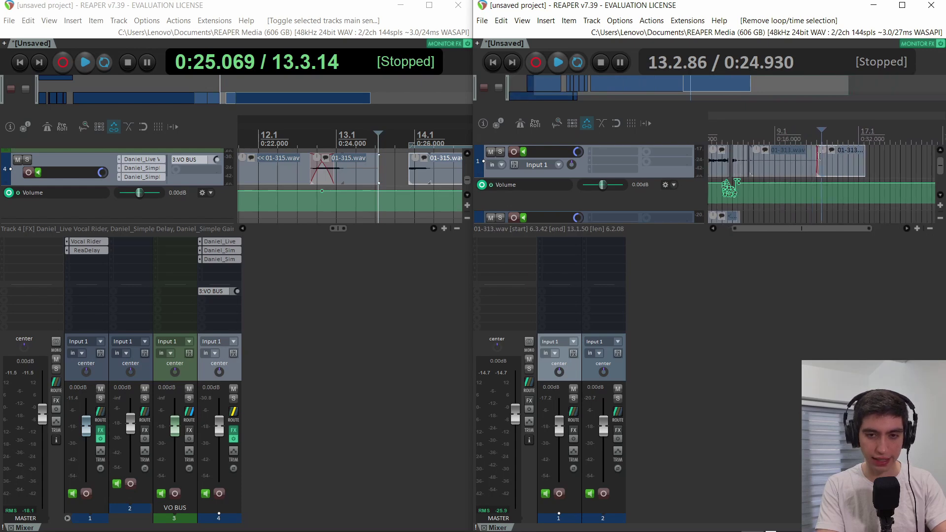
pyautogui.scroll(3, 819, 156)
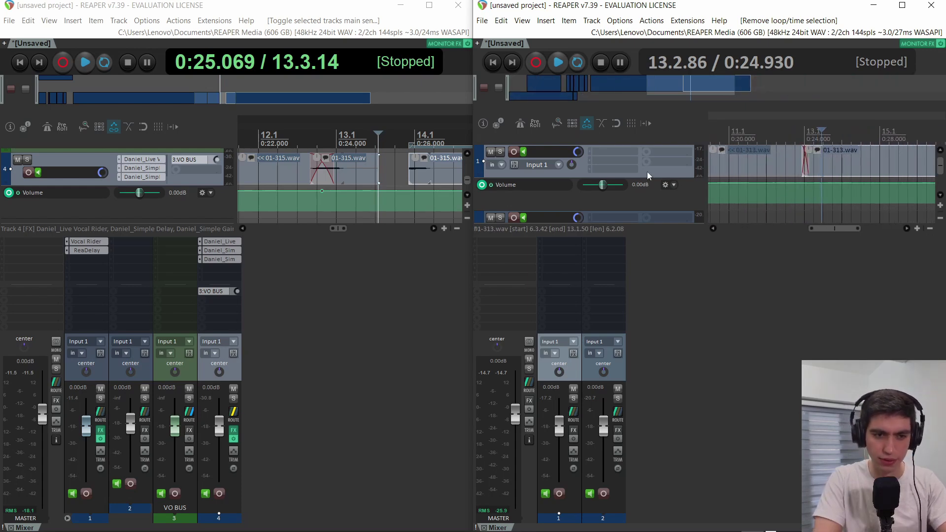
# - Place the edit cursor at 13.3.57 in the v2.0 project and test zooming its timeline out and in
pyautogui.click(387, 162)
pyautogui.scroll(-6, 386, 158)
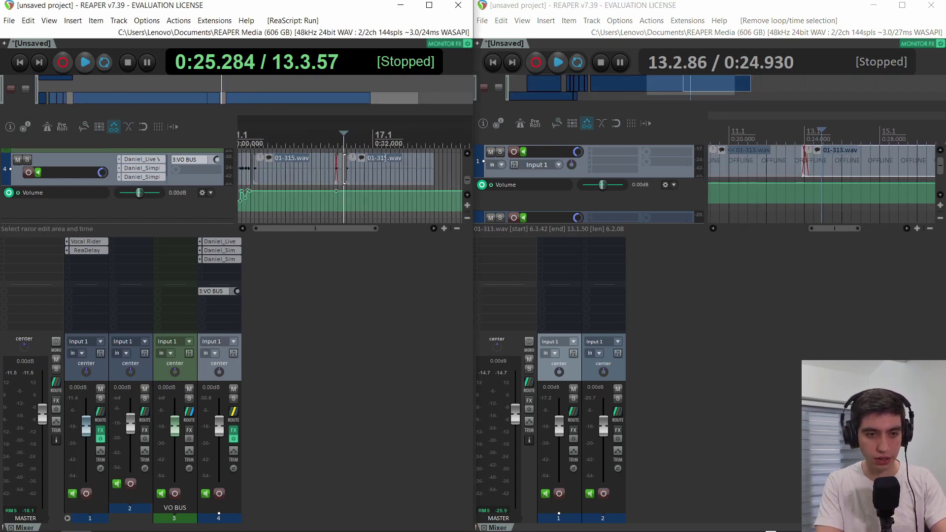
pyautogui.scroll(7, 386, 158)
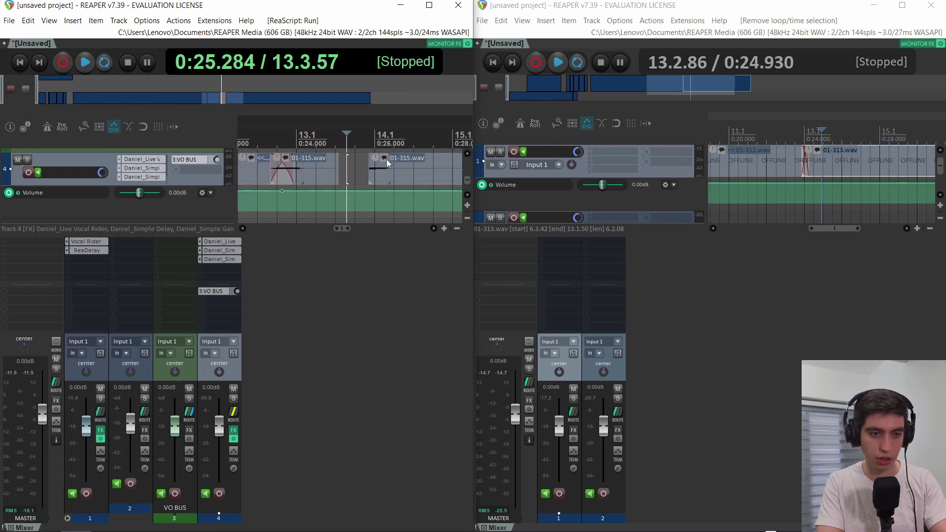
pyautogui.scroll(-3, 387, 162)
pyautogui.scroll(-5, 385, 157)
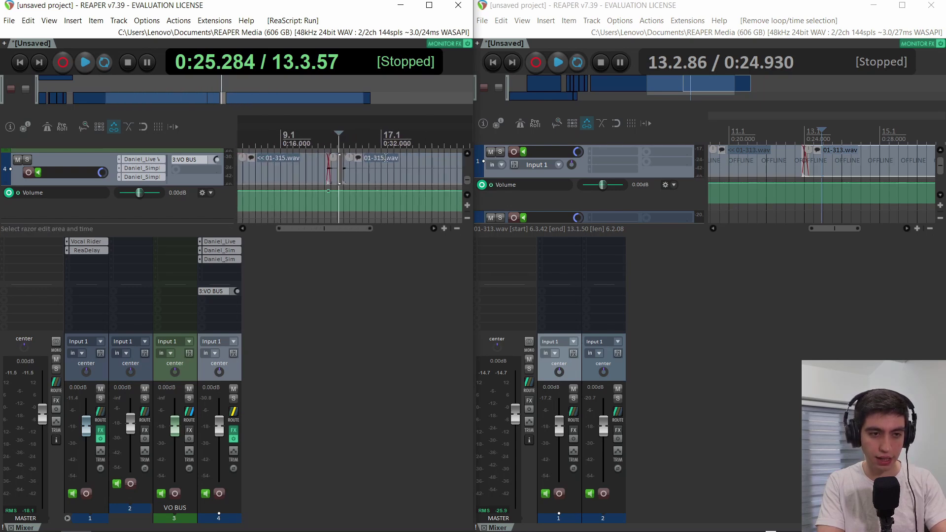
# - Place the edit cursor at 12.2.75 in the other version and compare how its timeline zooms
pyautogui.click(779, 151)
pyautogui.scroll(2, 782, 157)
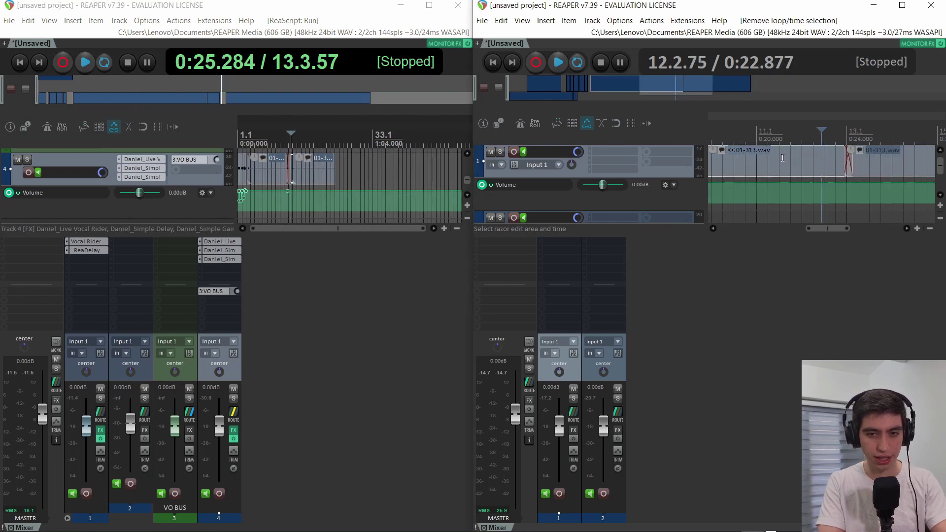
pyautogui.scroll(3, 782, 157)
pyautogui.scroll(-8, 782, 157)
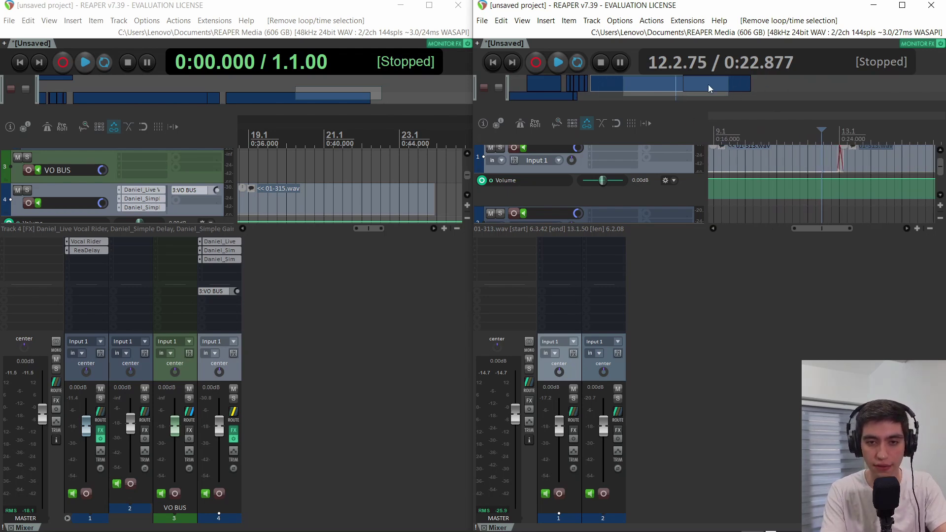
# - Try panning both projects' timelines from the project overview, and test zooming the v2.0 view from there
pyautogui.moveTo(708, 89); pyautogui.dragTo(843, 87)
pyautogui.scroll(-1, 843, 87)
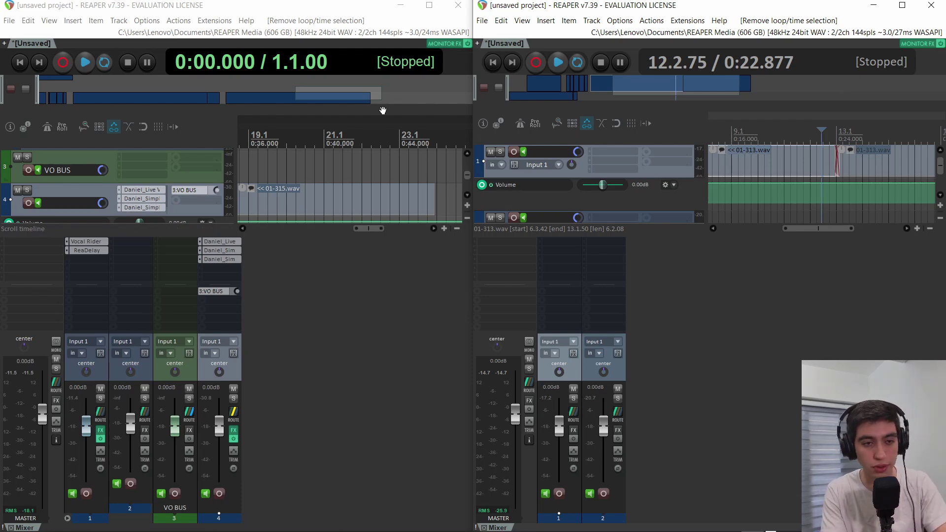
pyautogui.moveTo(361, 104); pyautogui.dragTo(357, 104)
pyautogui.scroll(1, 346, 158)
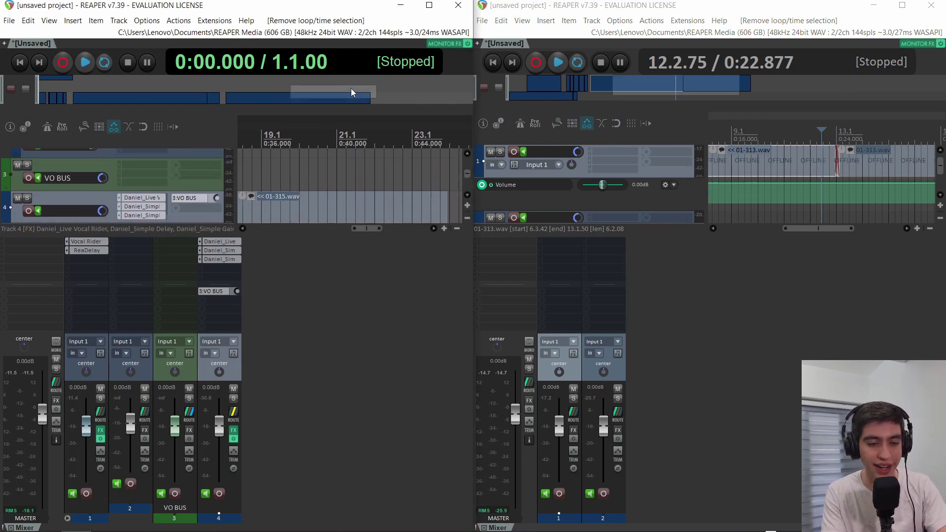
pyautogui.scroll(3, 362, 132)
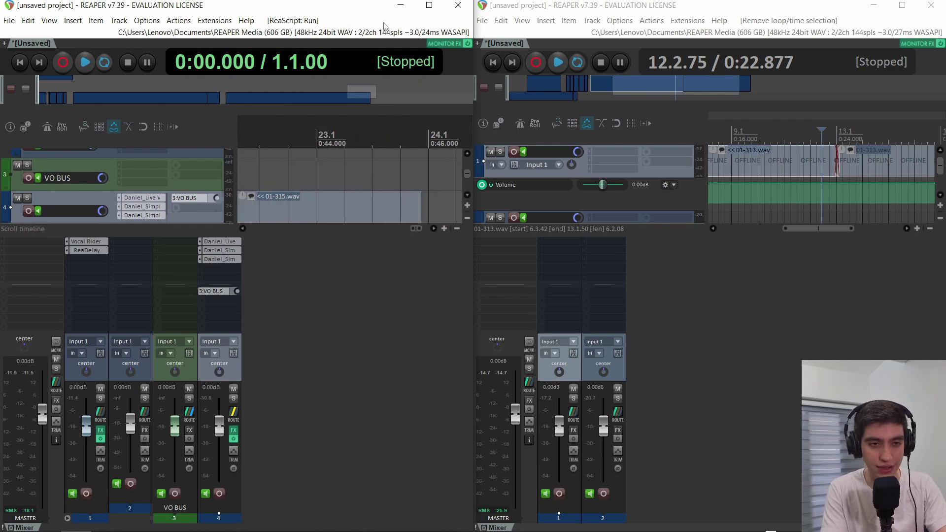
pyautogui.scroll(-3, 371, 97)
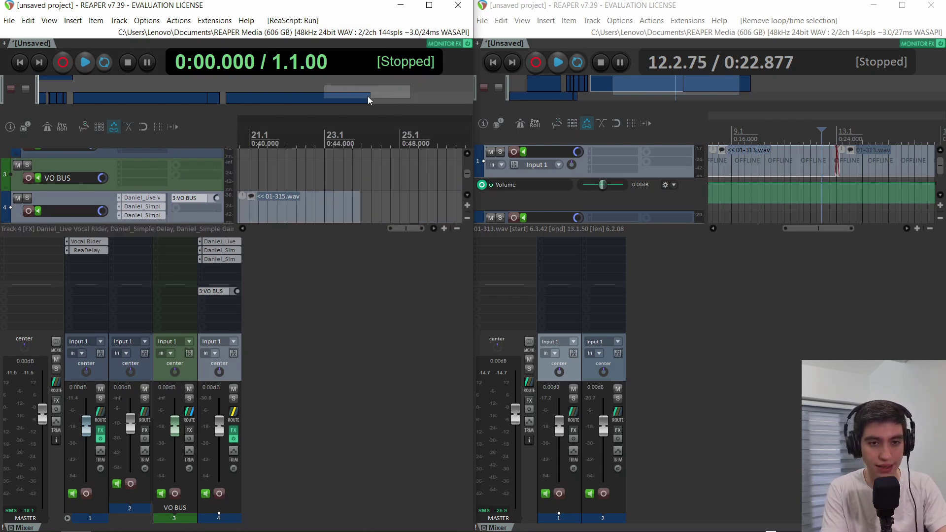
pyautogui.scroll(-2, 368, 100)
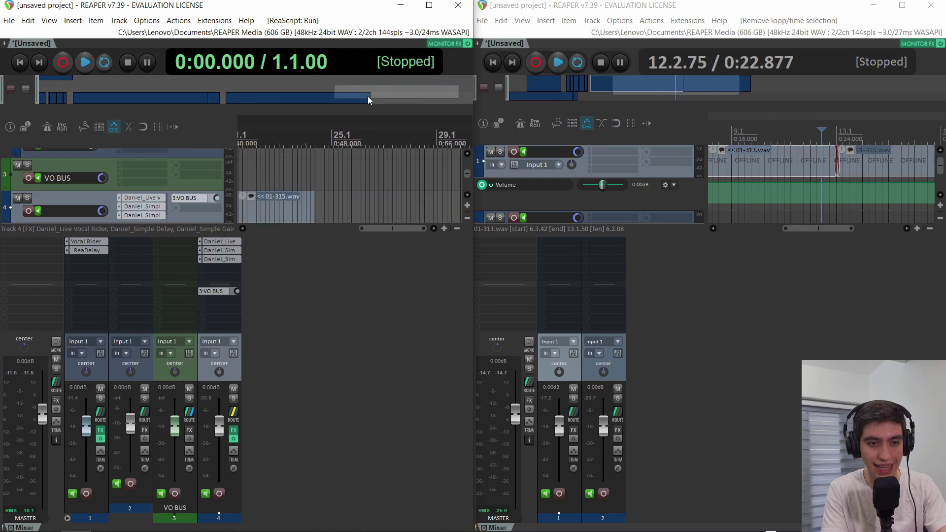
# - Place the v2.0 edit cursor at 17.2.82 from the project overview and test zooming around it, including with the view panned away
pyautogui.click(369, 100)
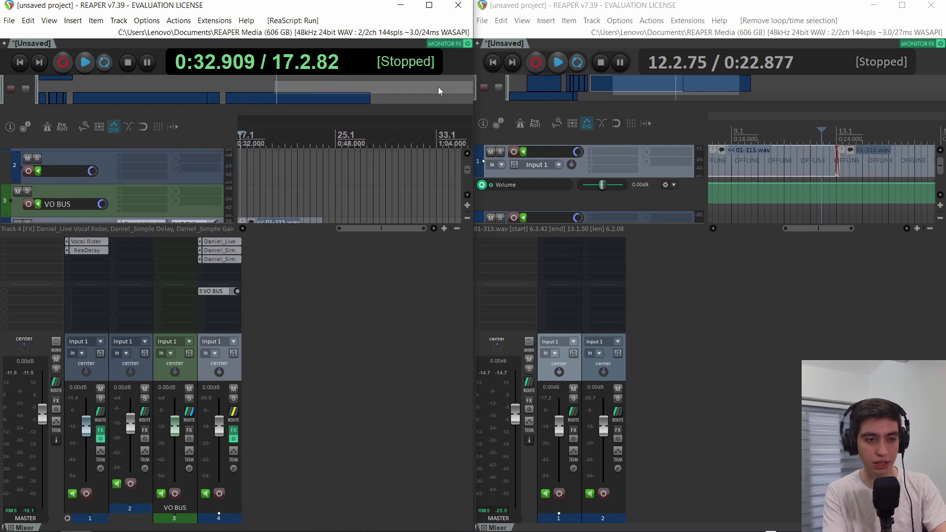
pyautogui.scroll(6, 440, 91)
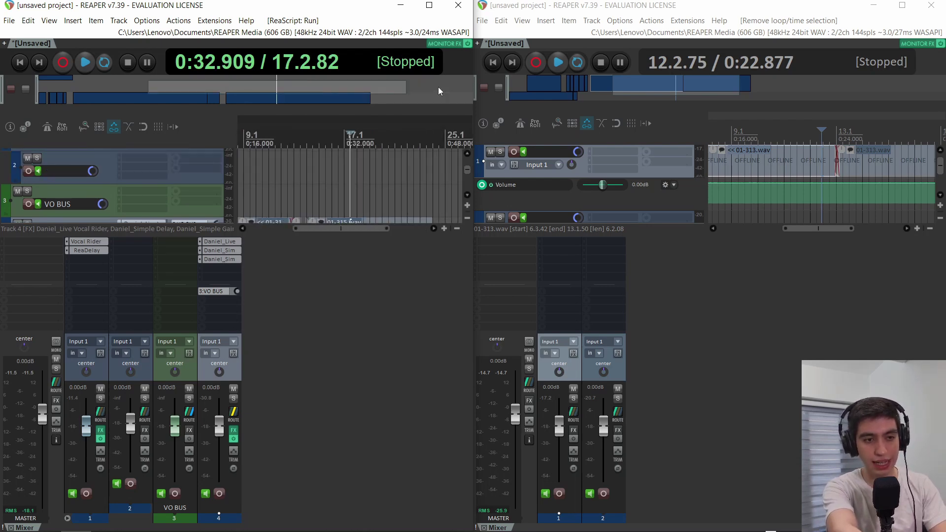
pyautogui.scroll(-2, 440, 91)
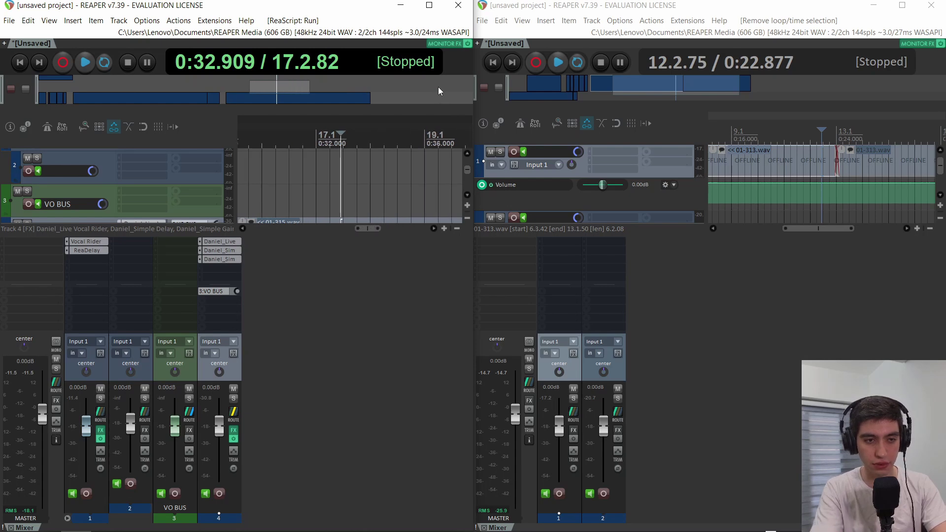
pyautogui.moveTo(182, 91); pyautogui.dragTo(175, 91)
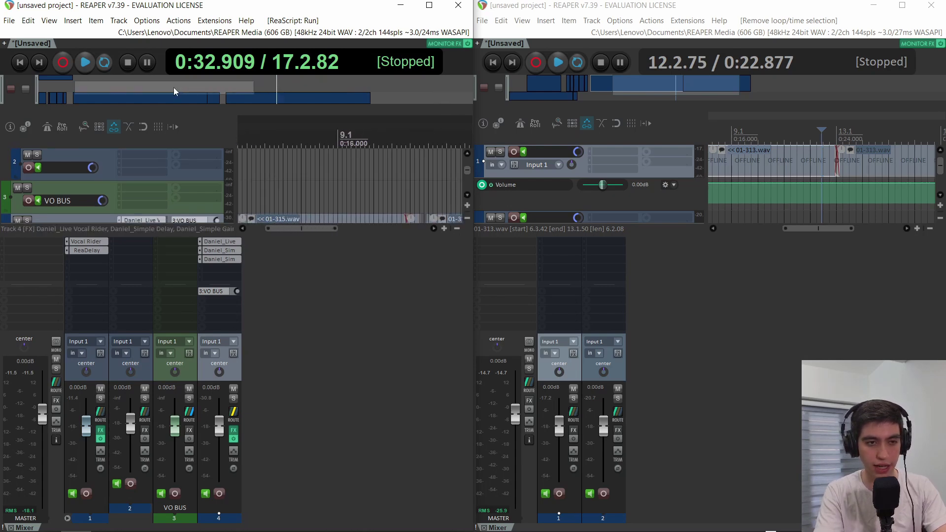
pyautogui.scroll(-2, 175, 91)
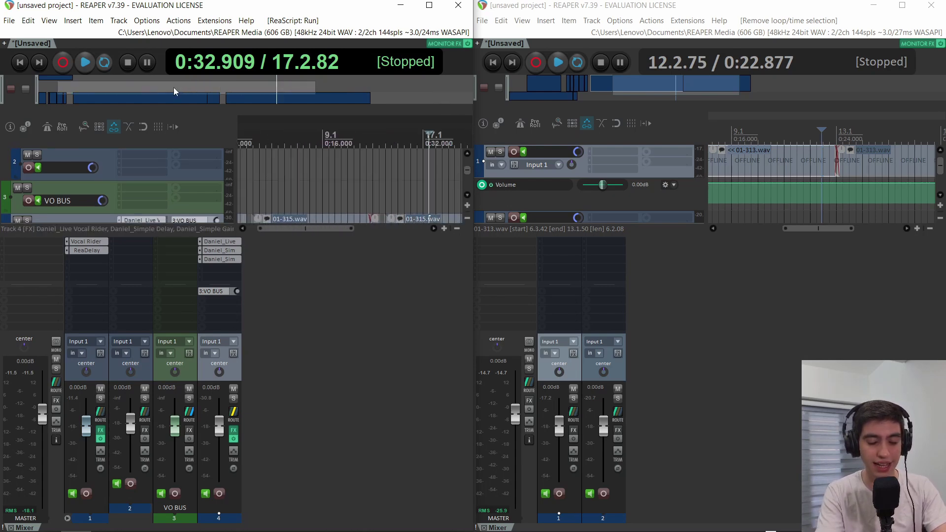
pyautogui.scroll(2, 175, 91)
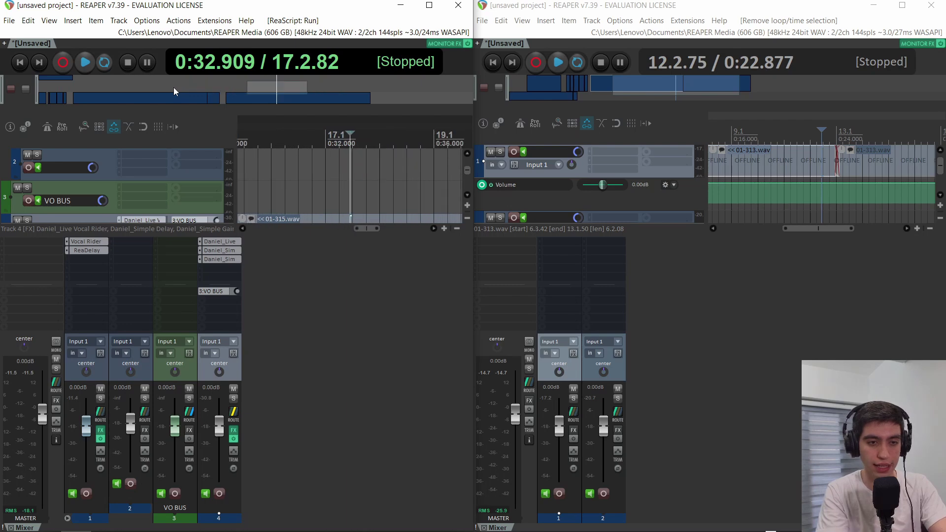
# - Zoom the v2.0 timeline out and place the edit cursors at 9.2.71 there and 11.1.33 in the other version
pyautogui.scroll(-3, 175, 91)
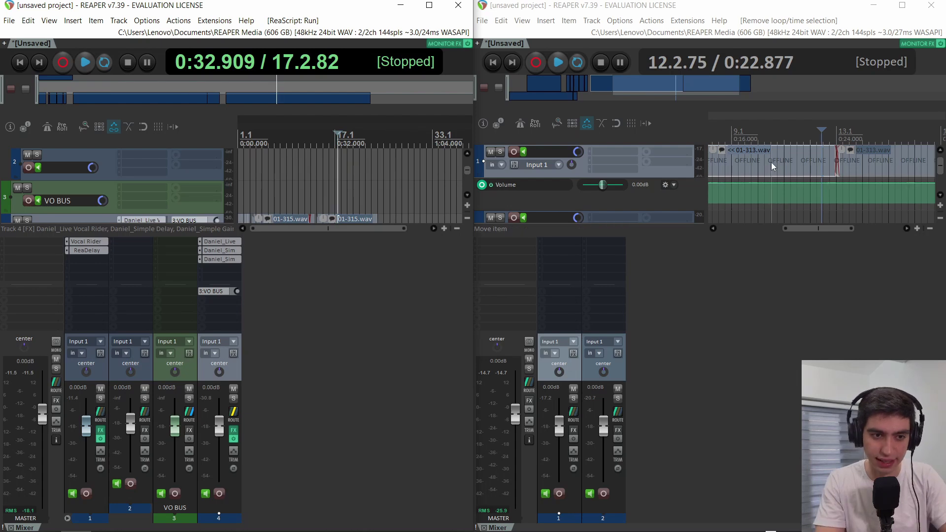
pyautogui.click(288, 179)
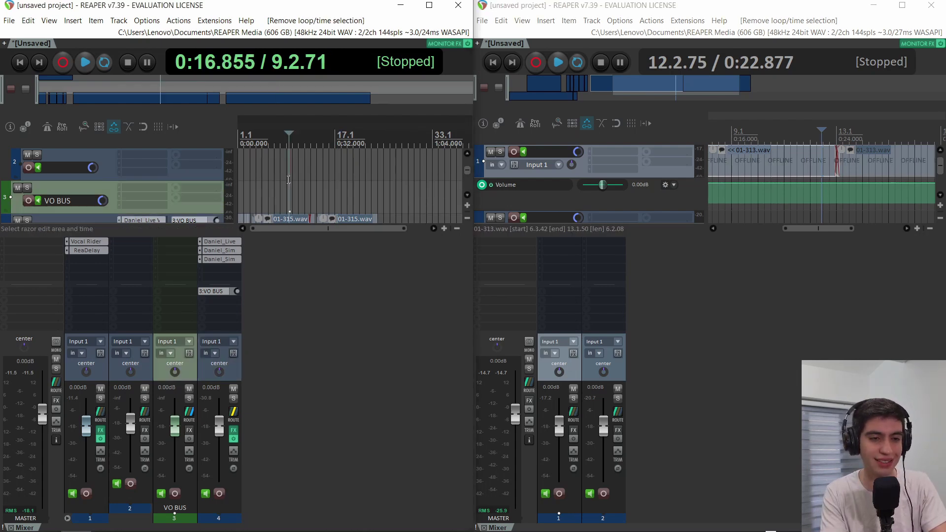
pyautogui.click(785, 153)
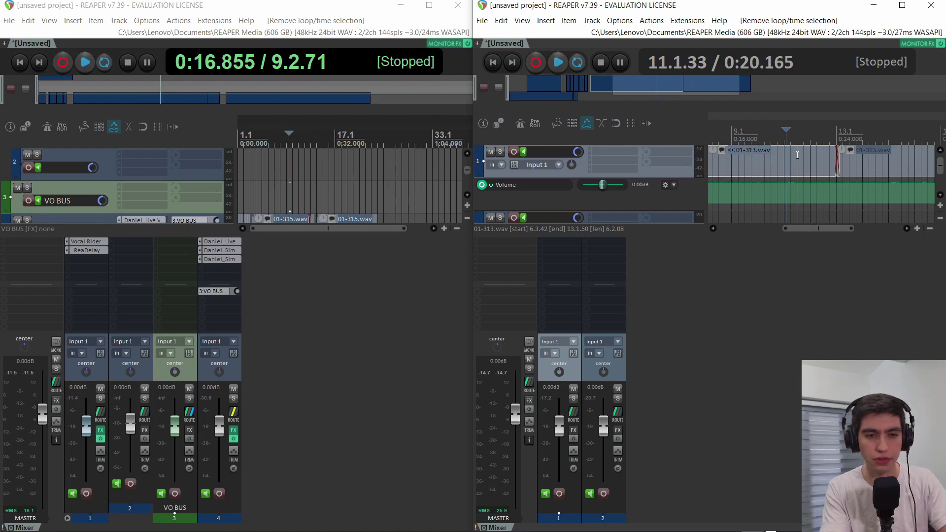
# - Return the v2.0 edit cursor to the project start and test zooming its timeline in and out from there
pyautogui.click(270, 154)
pyautogui.scroll(5, 269, 154)
pyautogui.press('Home')
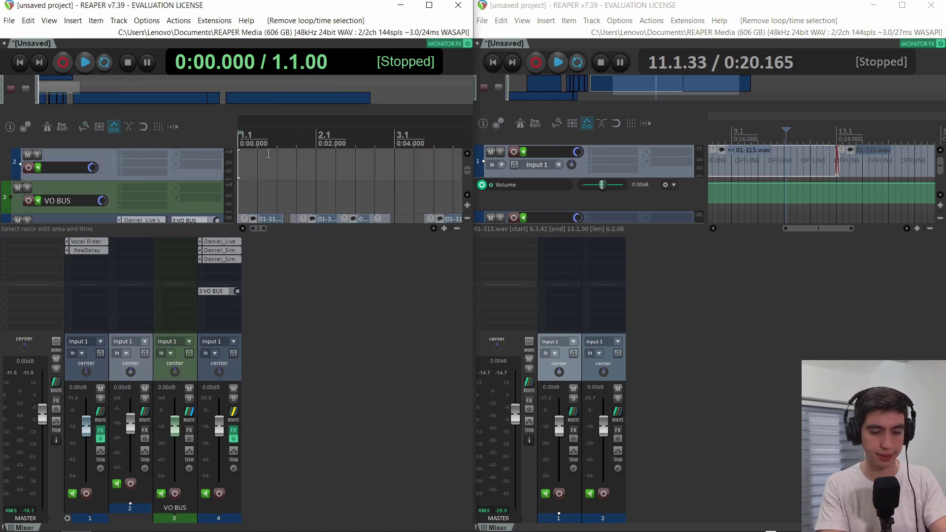
pyautogui.scroll(-3, 268, 154)
pyautogui.scroll(2, 269, 153)
pyautogui.scroll(-2, 268, 154)
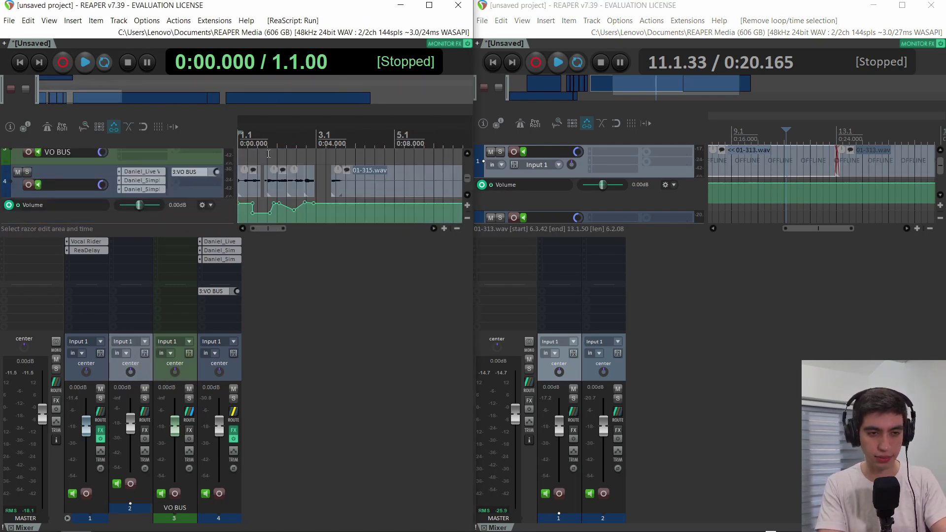
pyautogui.scroll(-2, 268, 154)
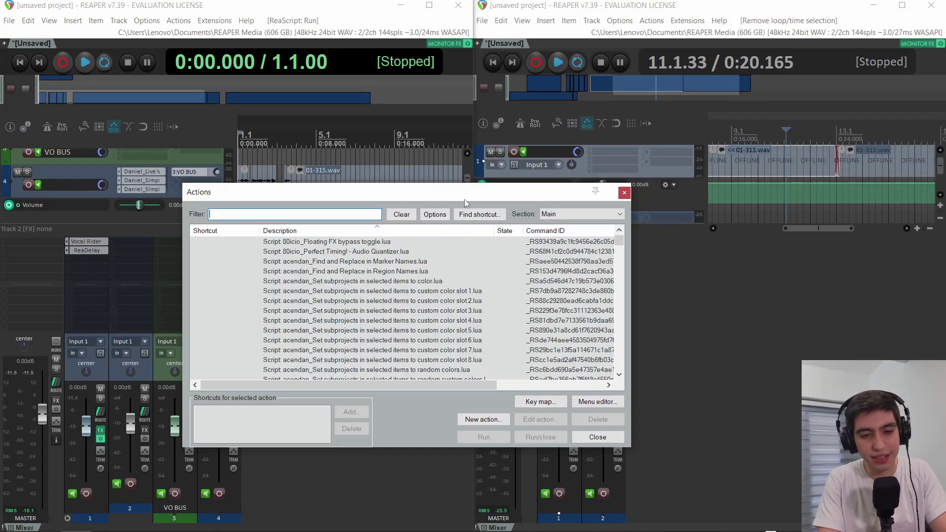
# - Look up the actions assigned to 3 and 5, open the Horizontal zoom preset 5 script and examine its target_range value
pyautogui.click(465, 215)
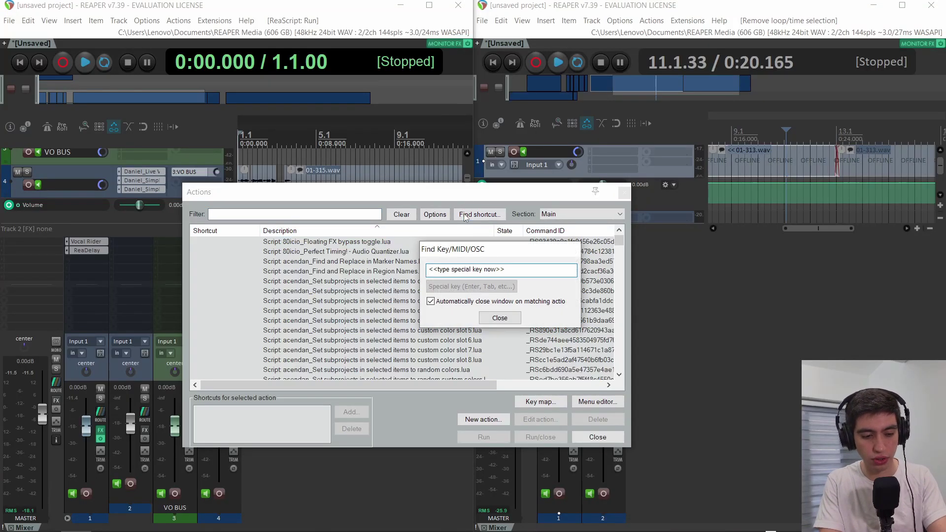
pyautogui.press('3')
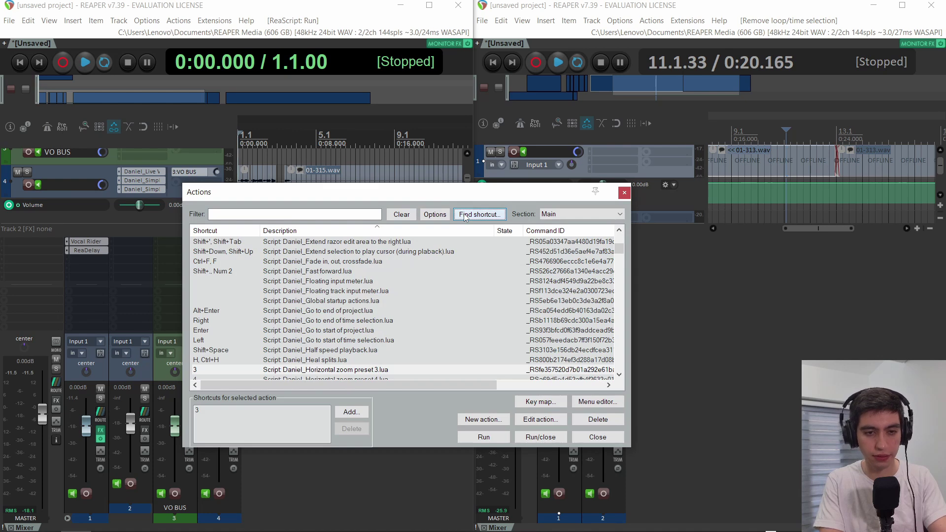
pyautogui.press('5')
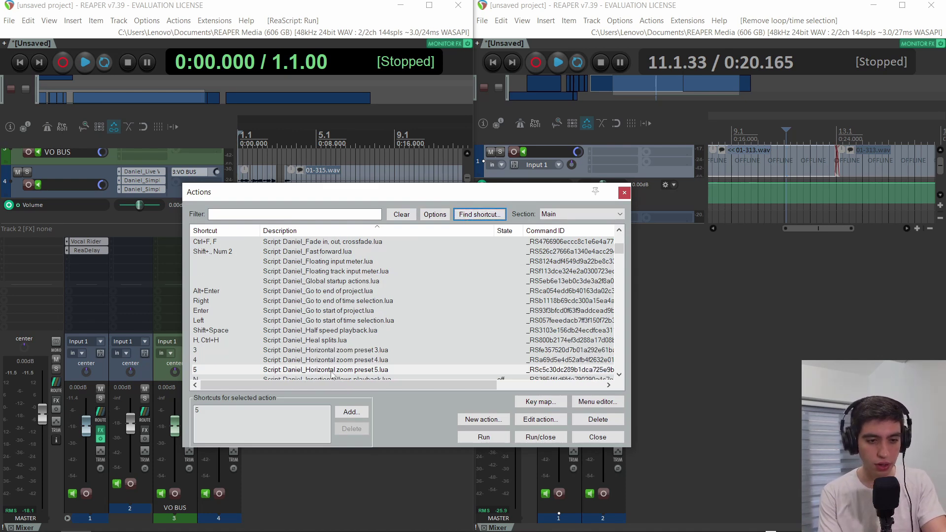
pyautogui.click(540, 420)
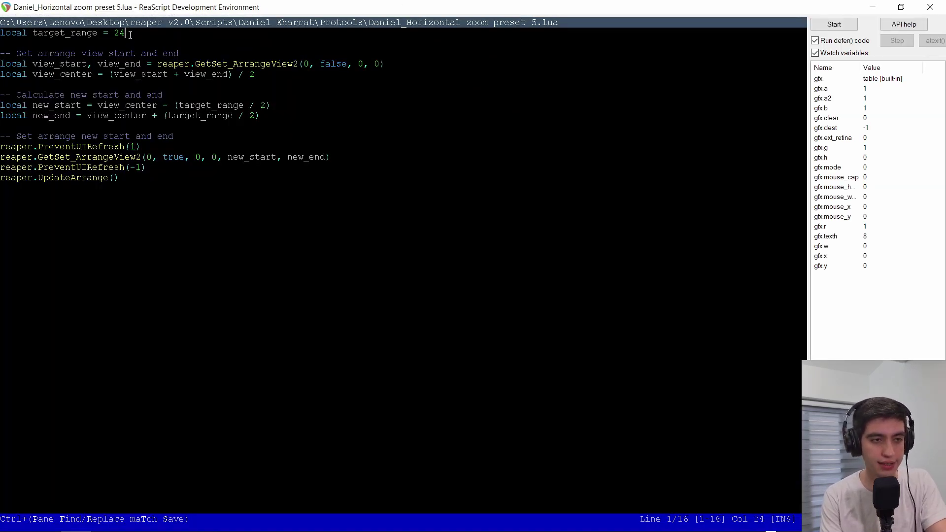
pyautogui.hotkey('shift', 'Left')
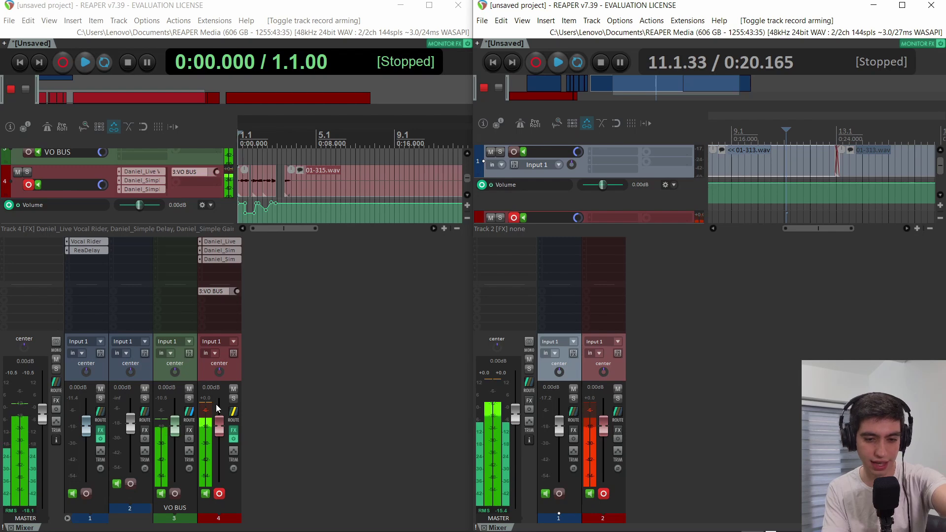
# - Maximize the projects, add markers at 11.1.33 and between bars 17 and 21 in the other version, and place its cursor at 22.1.39
pyautogui.press('super+Up')
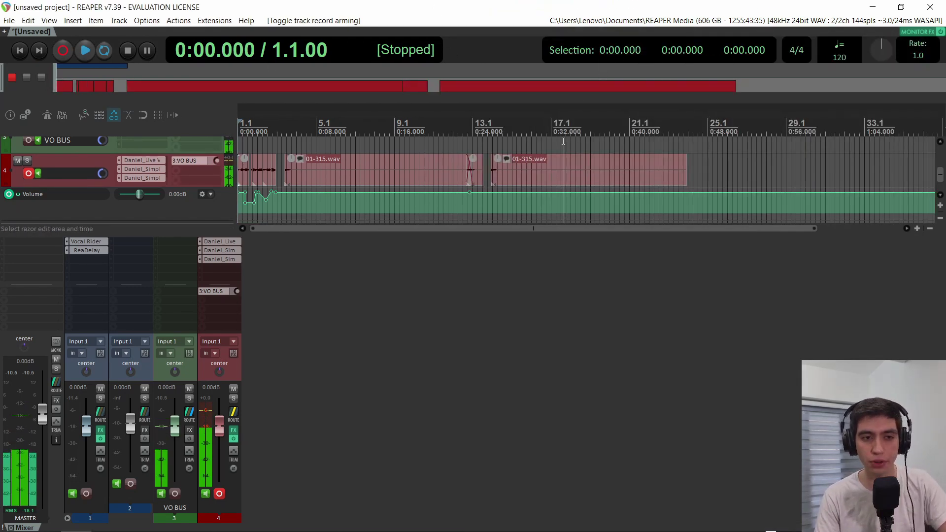
pyautogui.moveTo(564, 142); pyautogui.dragTo(480, 243)
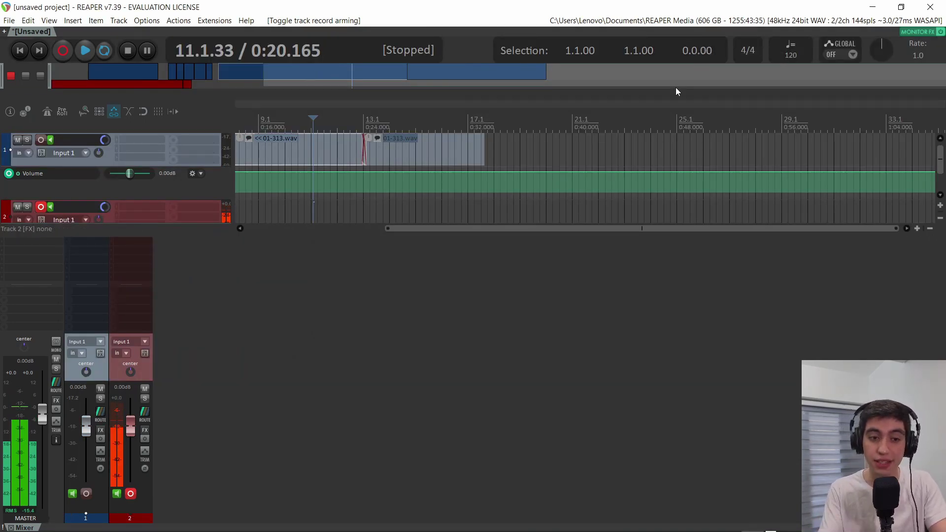
pyautogui.press('m')
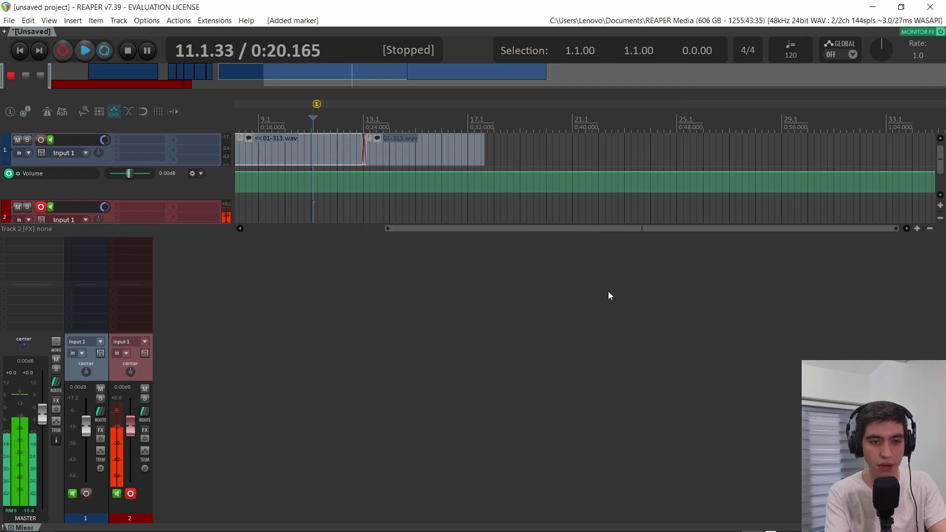
pyautogui.click(552, 208)
pyautogui.hotkey('shift', 'm')
pyautogui.press('Return')
pyautogui.click(602, 208)
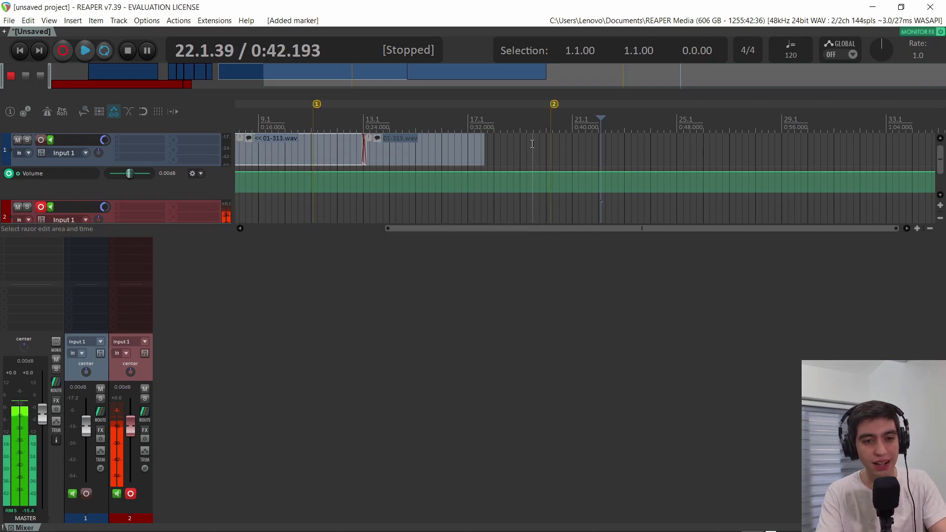
# - Switch to the v2.0 project, add markers at 17.1.04 and 19.3.41, and place the edit cursor at 22.1.27
pyautogui.hotkey('alt', 'Tab')
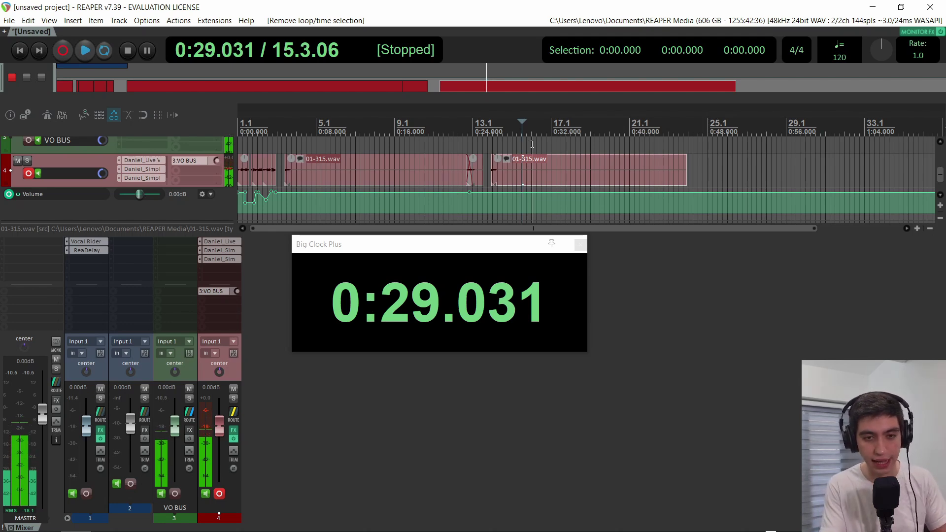
pyautogui.click(552, 143)
pyautogui.press('m')
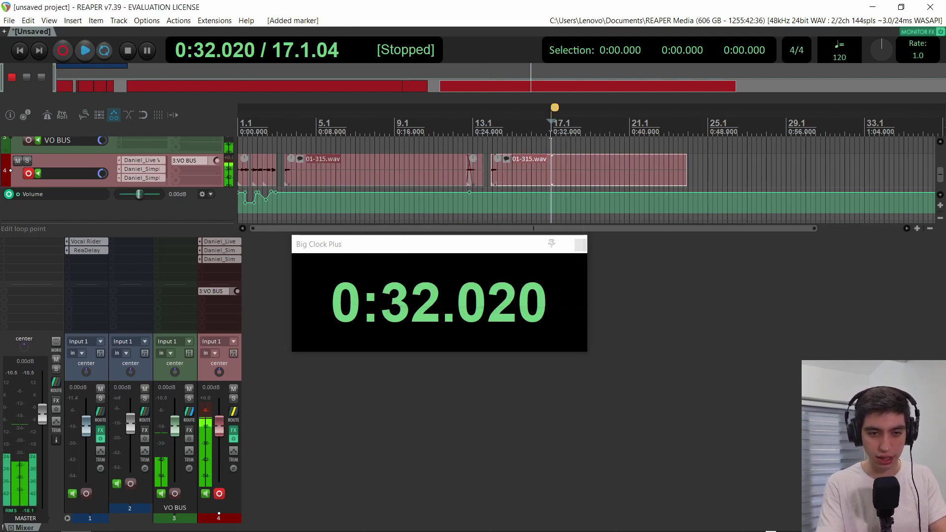
pyautogui.click(601, 122)
pyautogui.press('m')
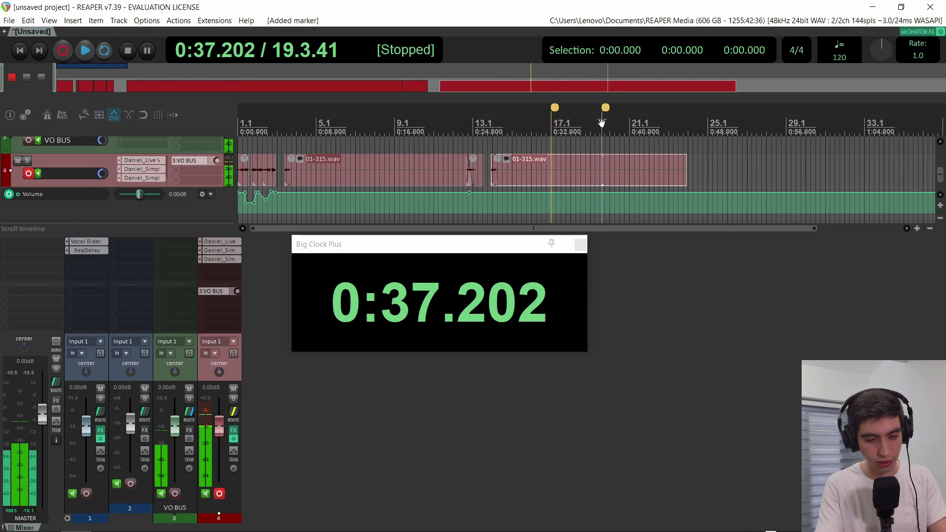
pyautogui.click(650, 127)
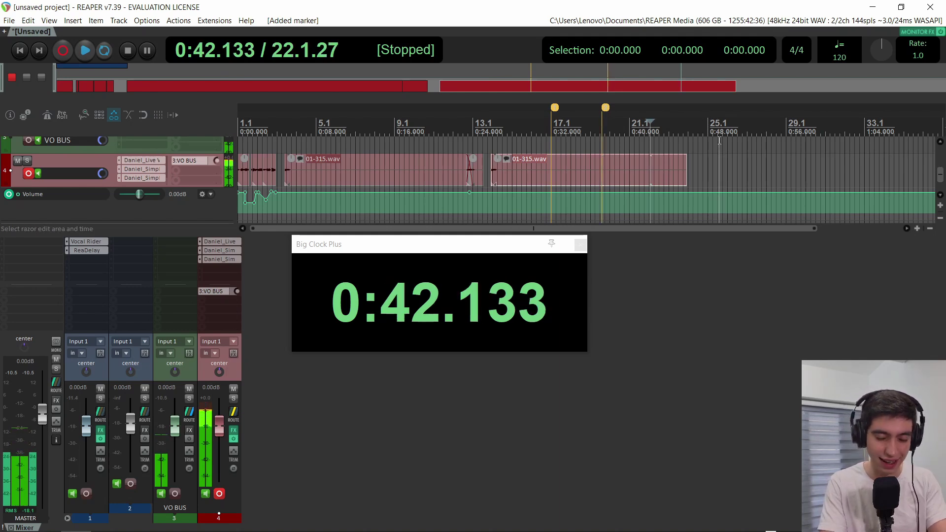
# - Make a razor selection from 0:22.792 to 0:50.163 in the v2.0 project and compare the view with the other version
pyautogui.moveTo(728, 143); pyautogui.dragTo(462, 199)
pyautogui.scroll(3, 461, 201)
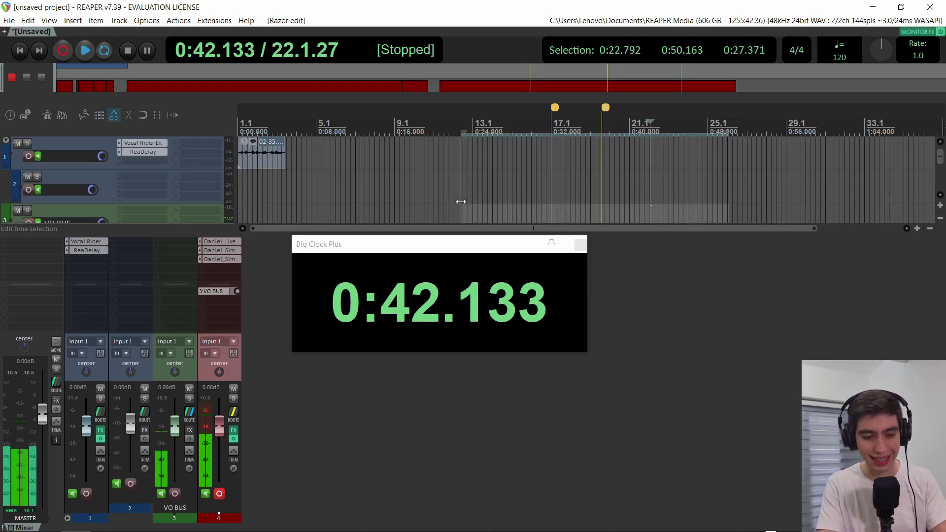
pyautogui.hotkey('alt', 'Tab')
pyautogui.hotkey('alt', 'Tab')
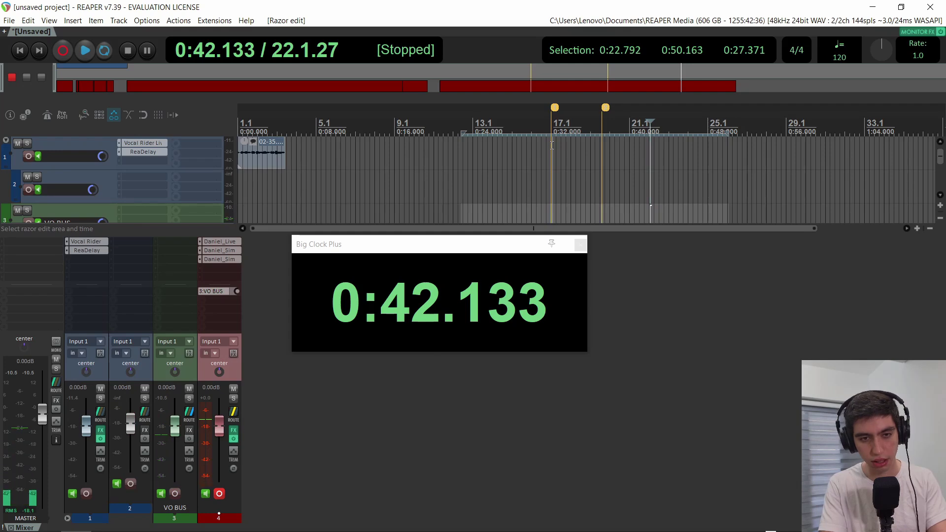
pyautogui.hotkey('alt', 'Tab')
pyautogui.hotkey('alt', 'Tab')
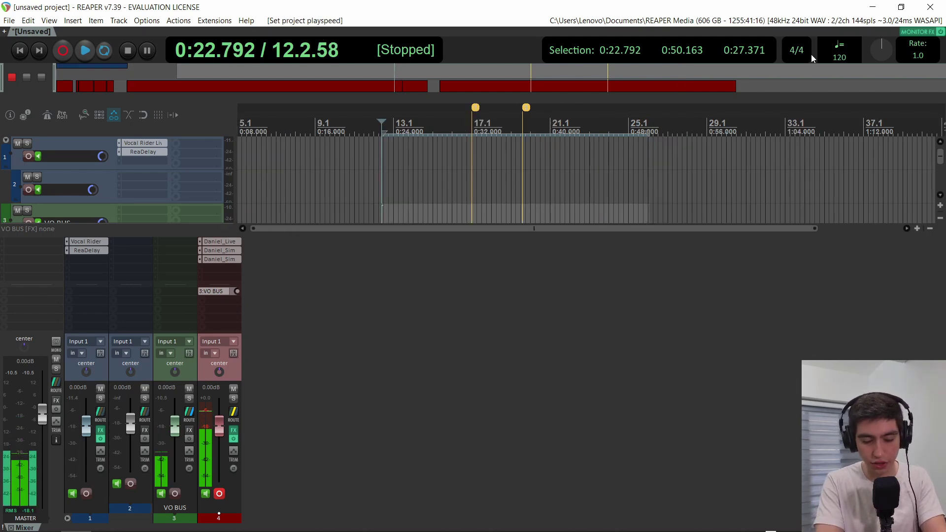
# - Test starting and retriggering half-speed playback in the other version, and dismiss the script task prompt
pyautogui.press('space')
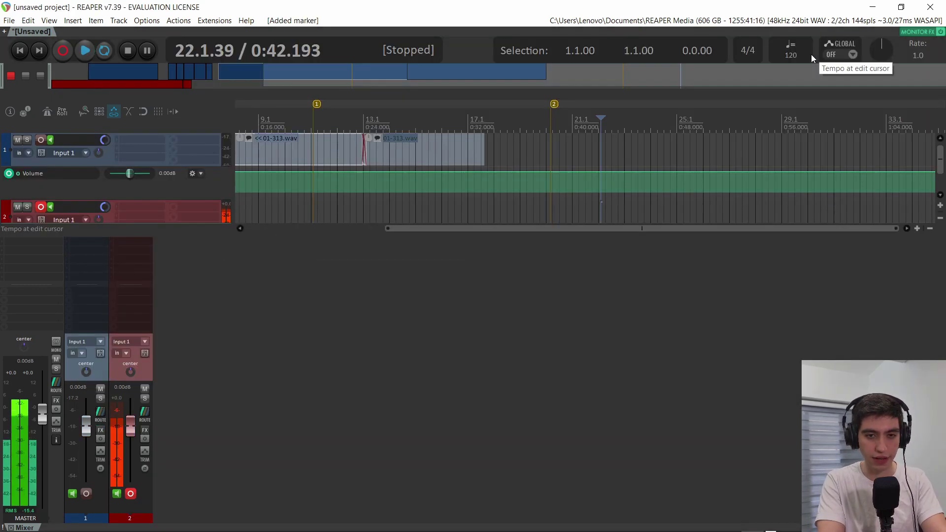
pyautogui.press('space')
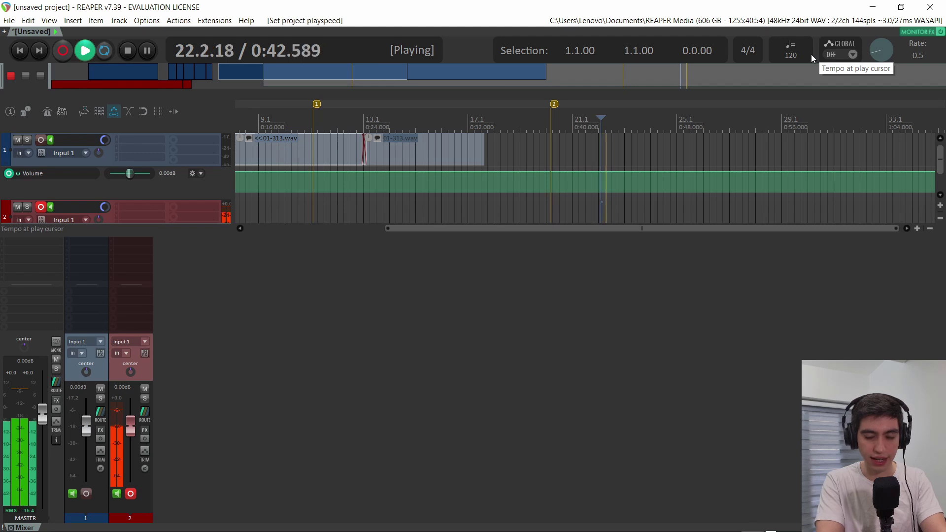
pyautogui.hotkey('shift', 'space')
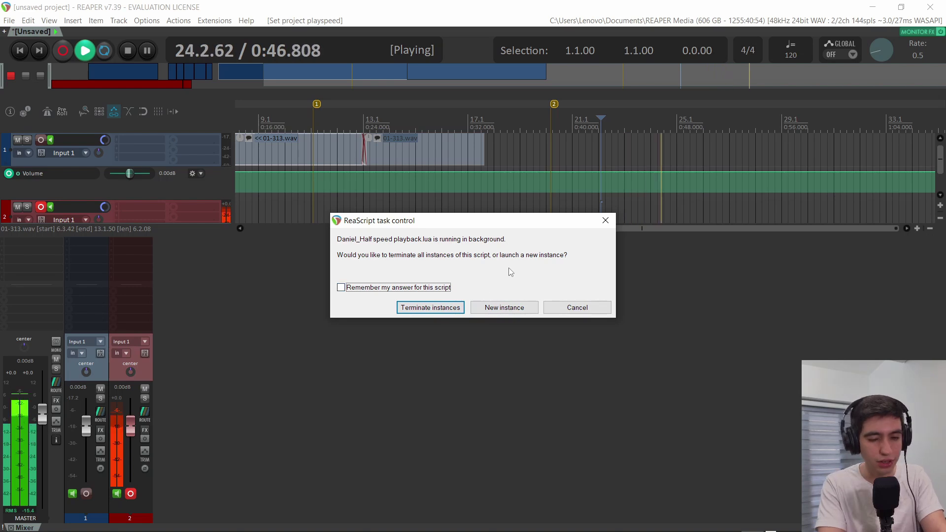
pyautogui.click(605, 220)
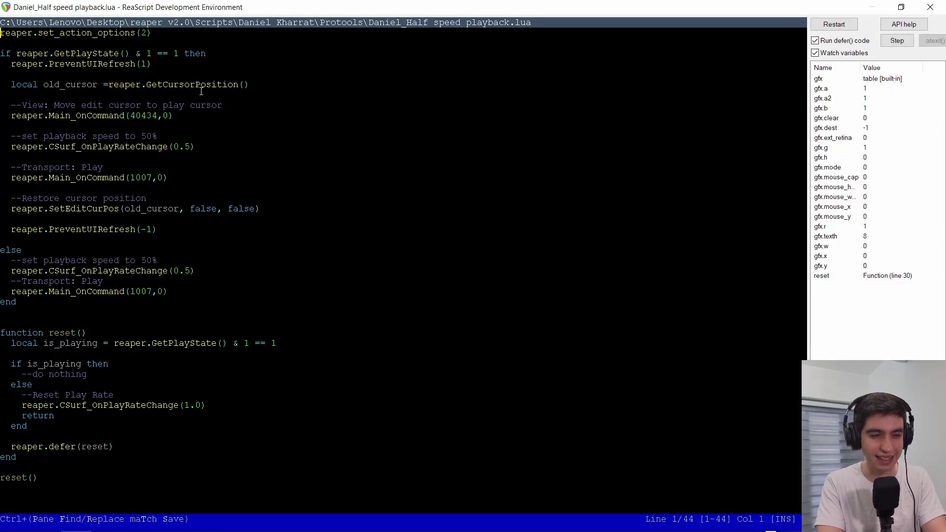
# - Examine the reaper.set_action_options(2) line in the half-speed playback script and retest half-speed playback in the v2.0 project
pyautogui.moveTo(154, 34); pyautogui.dragTo(1, 33)
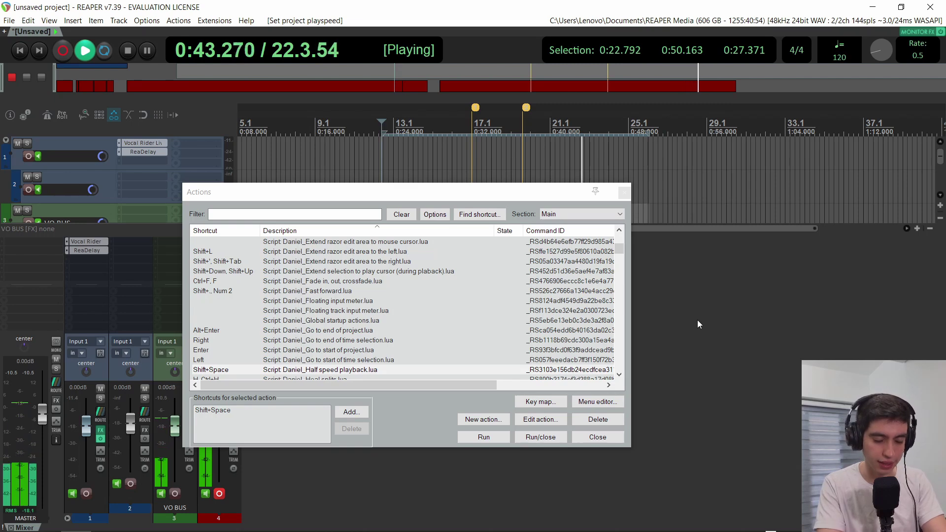
pyautogui.hotkey('shift', 'space')
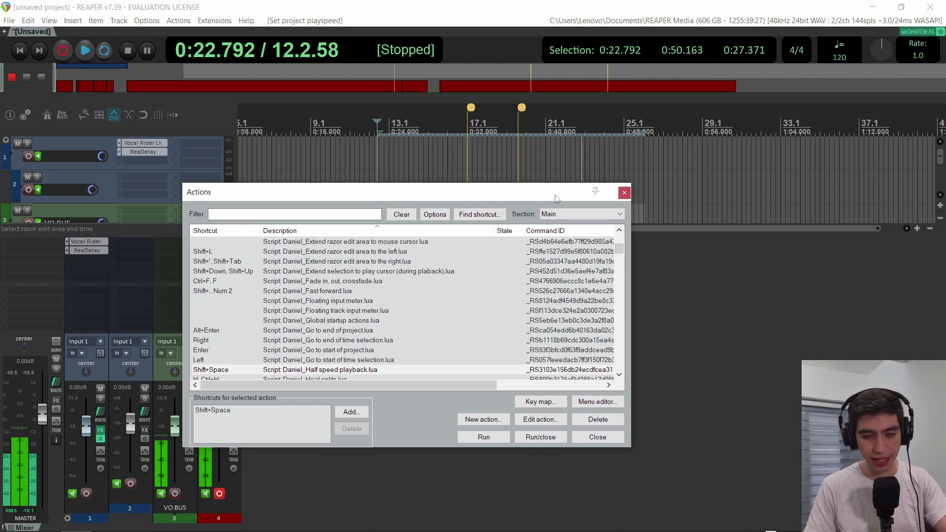
# - Move the Actions window clear of the v2.0 timeline and test alternating between fast-forward and half-speed playback
pyautogui.moveTo(571, 191); pyautogui.dragTo(618, 267)
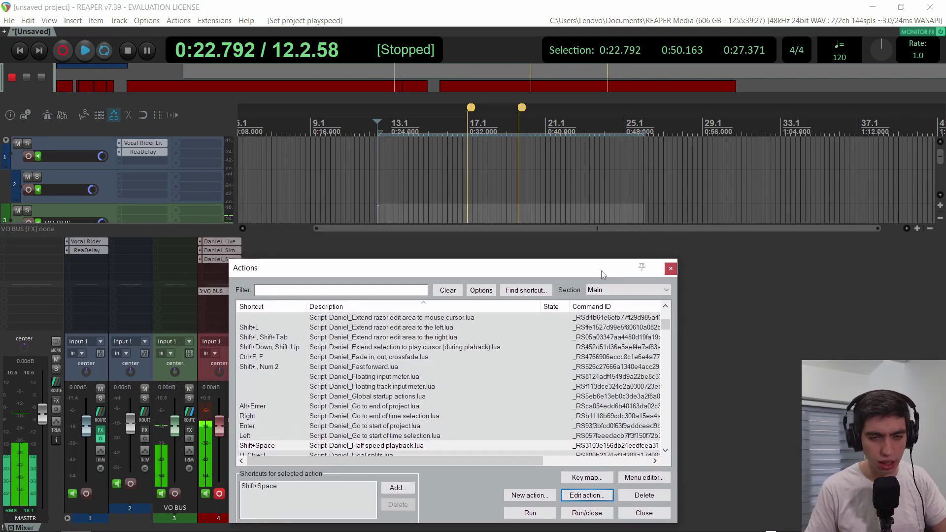
pyautogui.click(700, 267)
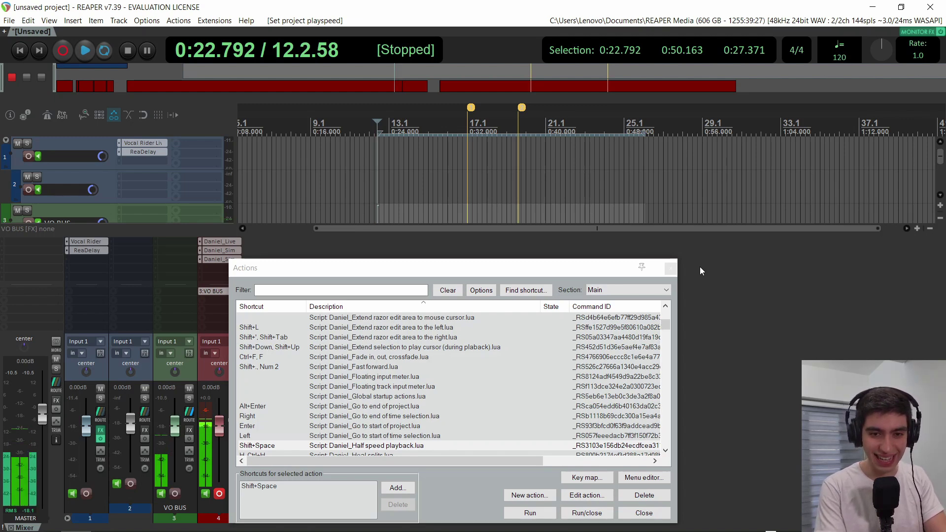
pyautogui.hotkey('shift', '.')
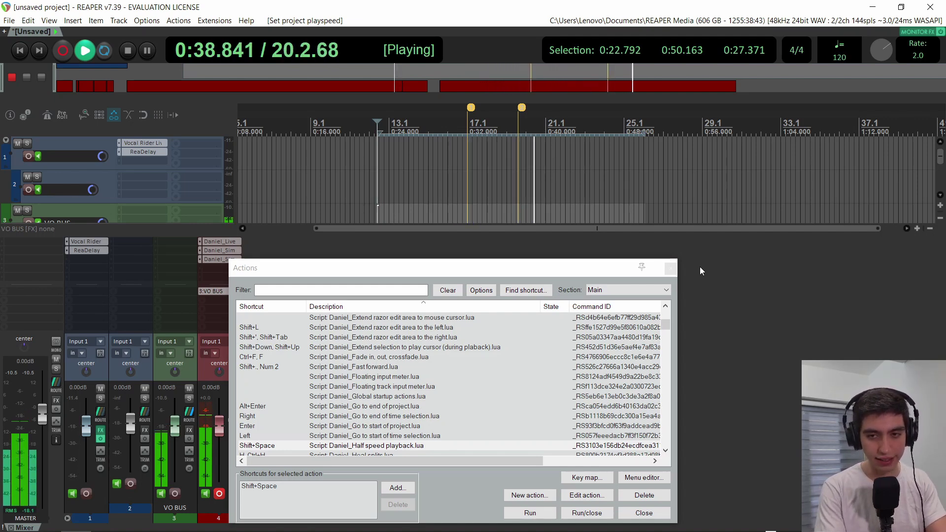
pyautogui.press('space')
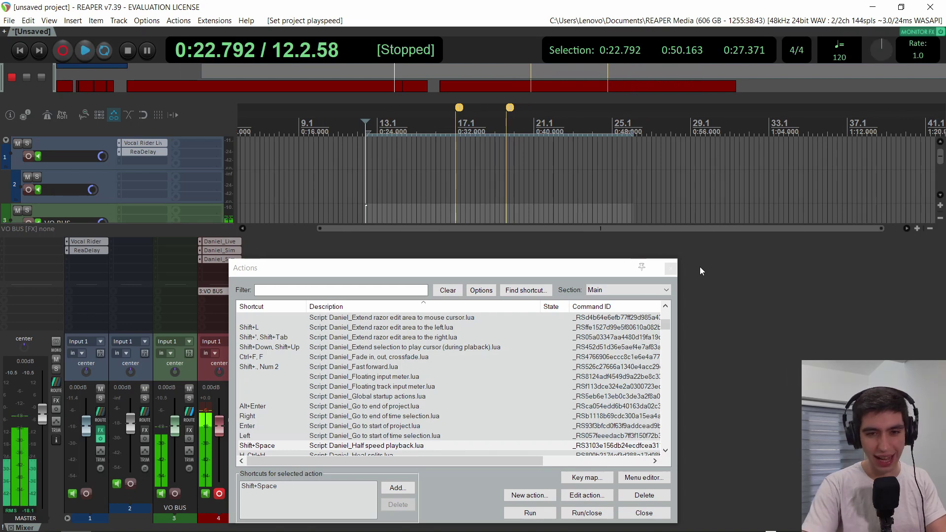
pyautogui.hotkey('shift', 'space')
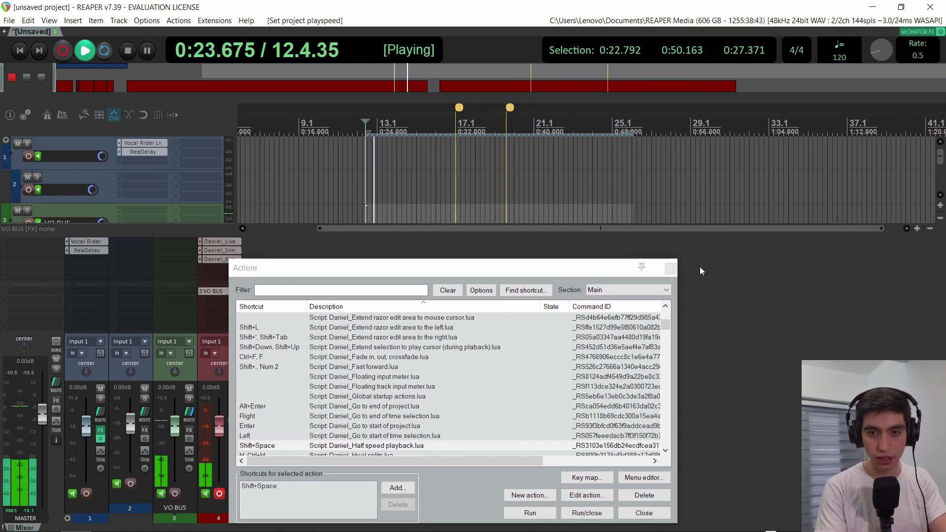
pyautogui.hotkey('shift', 'space')
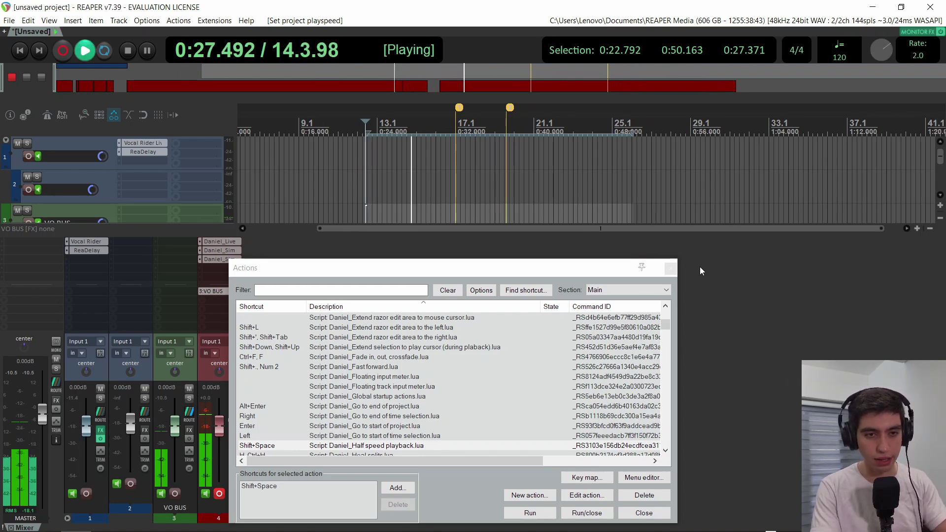
pyautogui.press('space')
# - Turn on Insertion follows playback and examine the reaper.set_action_options(1) line in its script
pyautogui.click(169, 114)
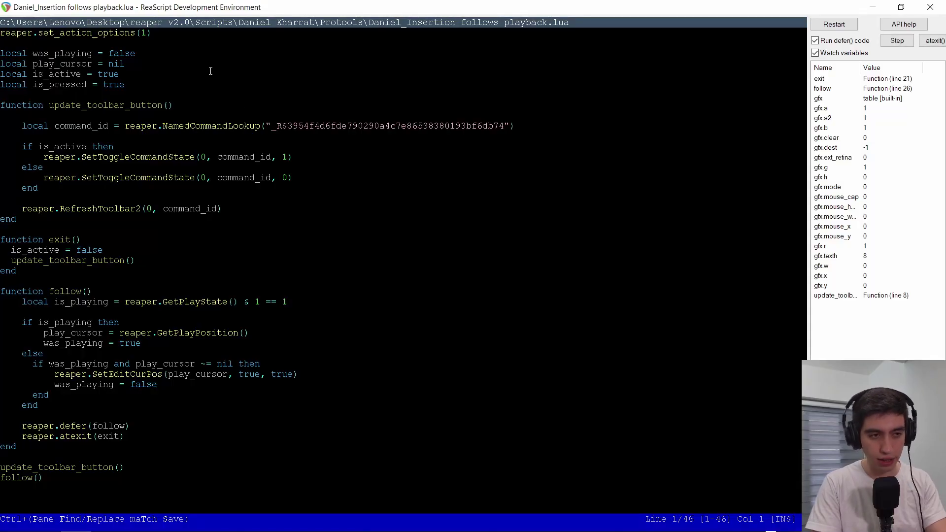
pyautogui.moveTo(150, 33); pyautogui.dragTo(0, 33)
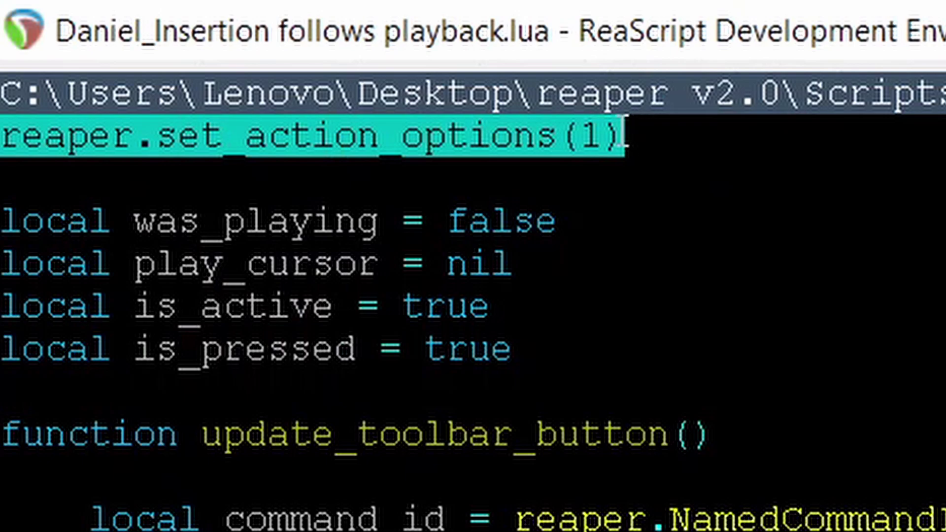
pyautogui.click(610, 121)
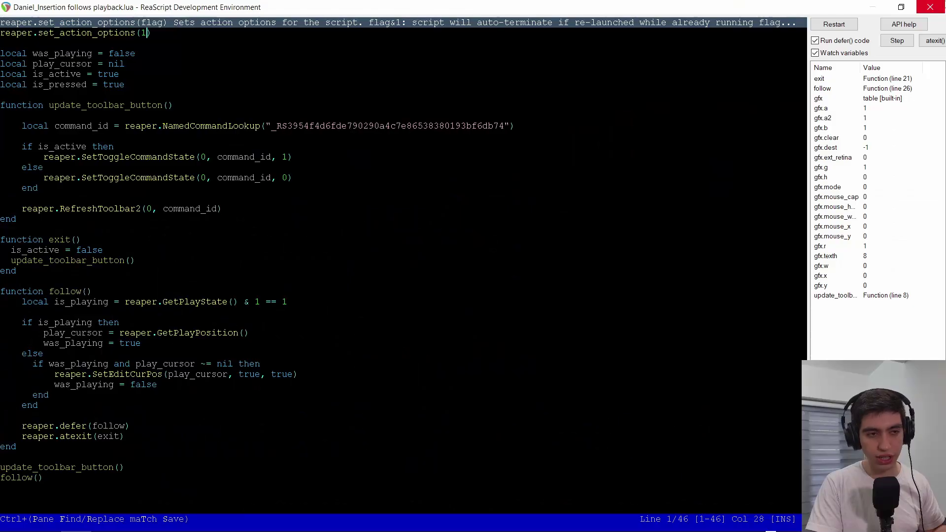
pyautogui.press('Escape')
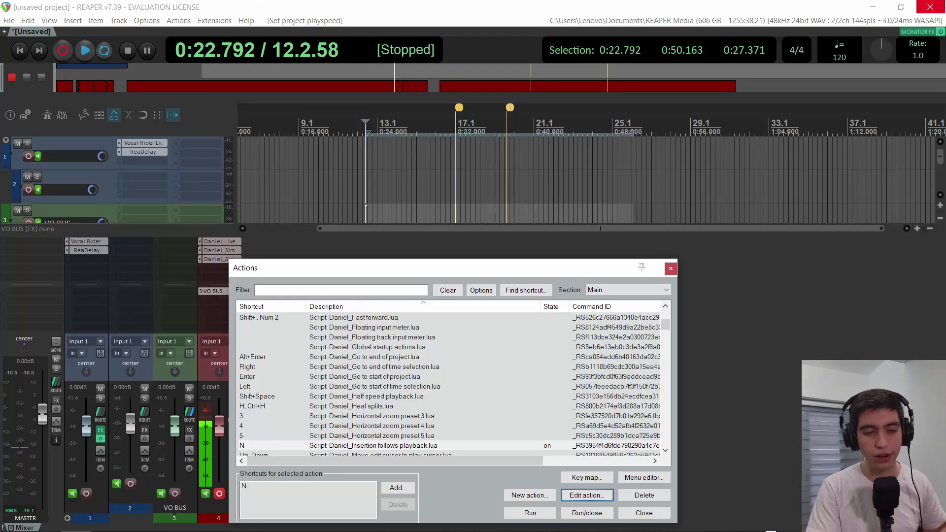
# - Test switching Insertion follows playback on and off around a short playback, leaving it off
pyautogui.click(174, 114)
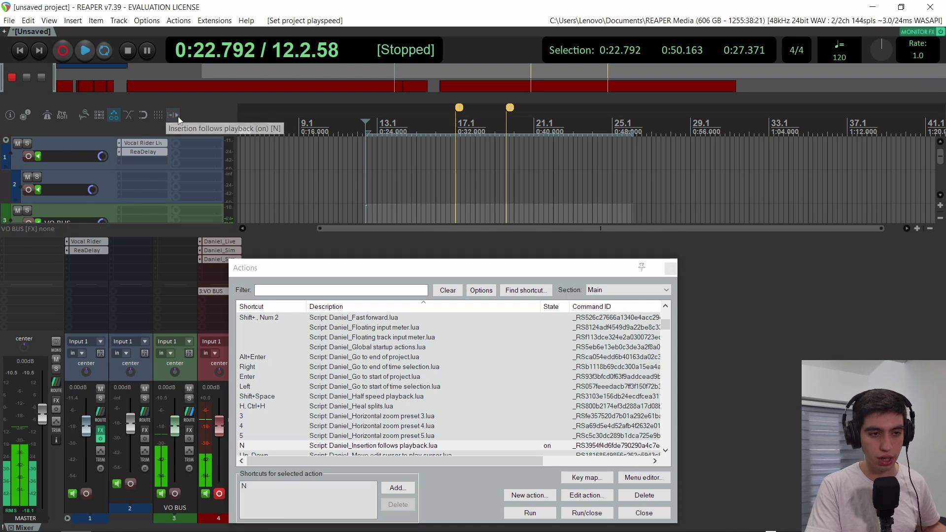
pyautogui.press('space')
pyautogui.press('space')
pyautogui.click(175, 115)
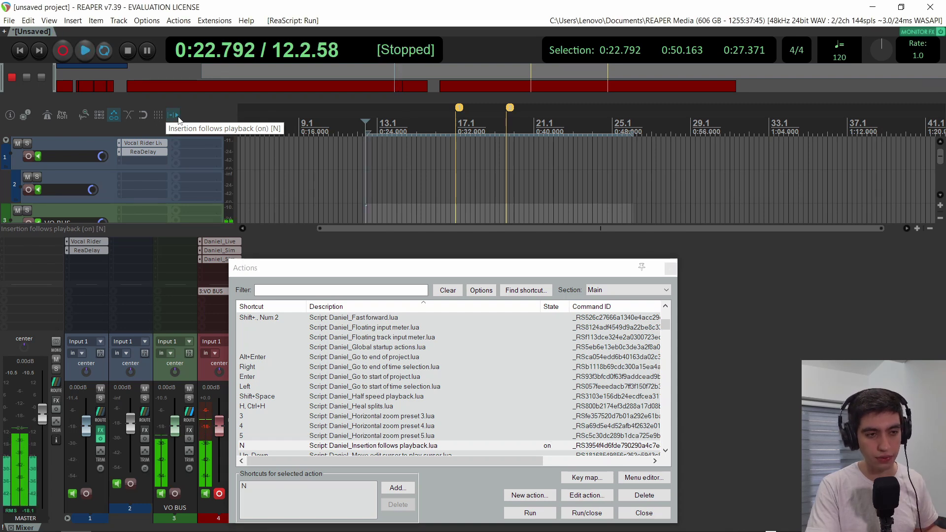
pyautogui.click(177, 116)
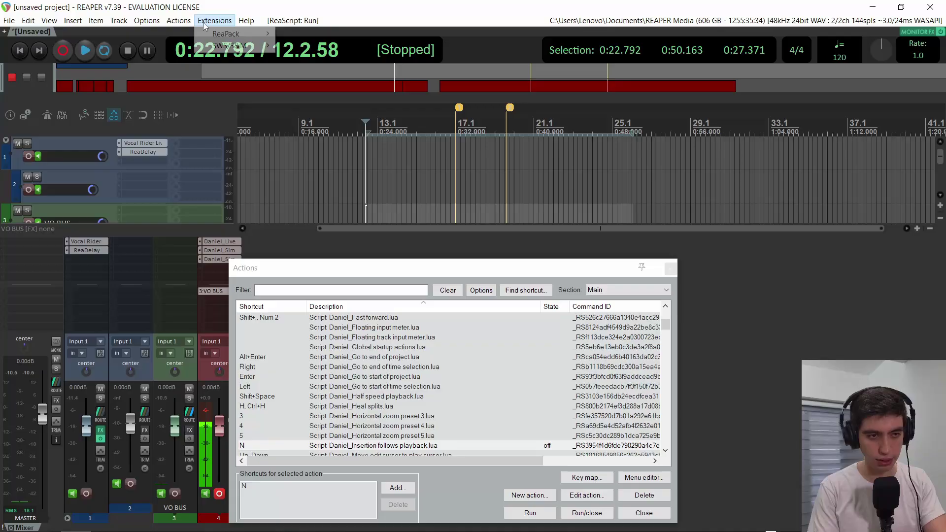
# - Review the enabled ReaPack repositories and open the prompt for importing repository index URLs
pyautogui.click(215, 20)
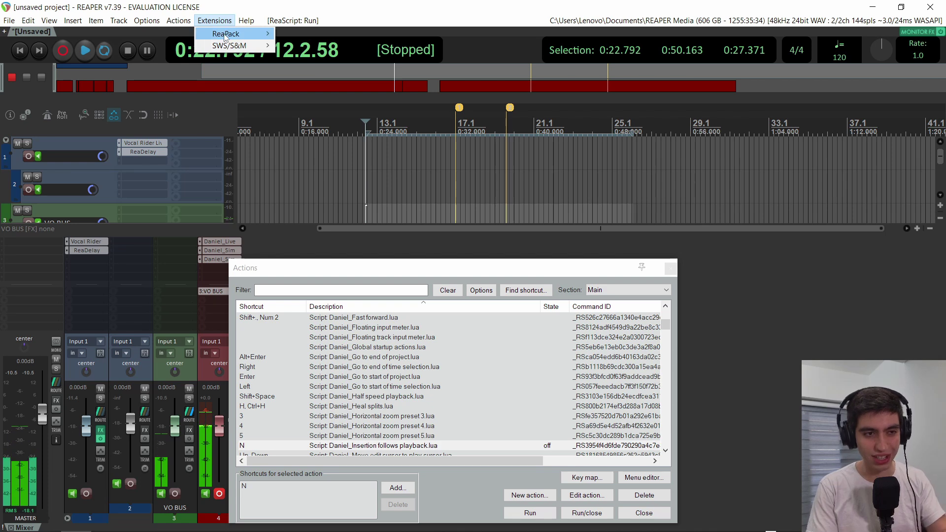
pyautogui.moveTo(237, 34)
pyautogui.click(325, 69)
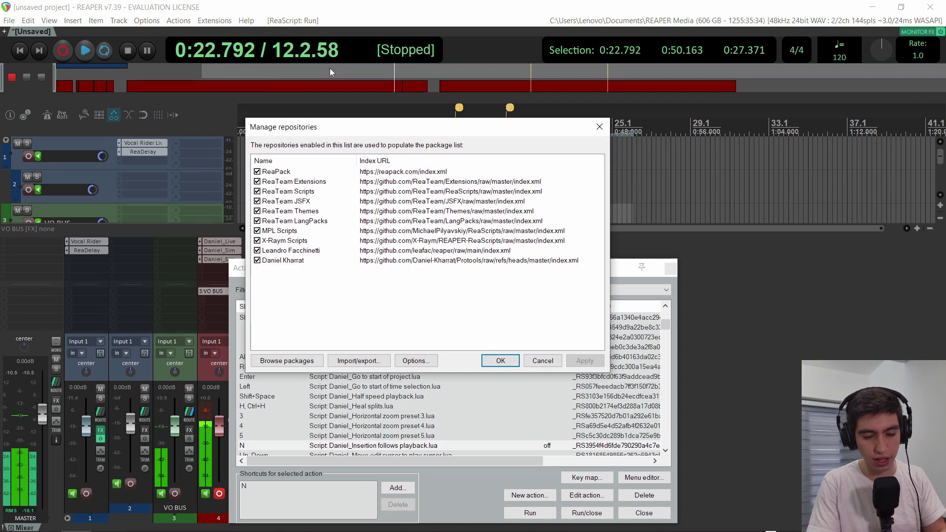
pyautogui.click(359, 361)
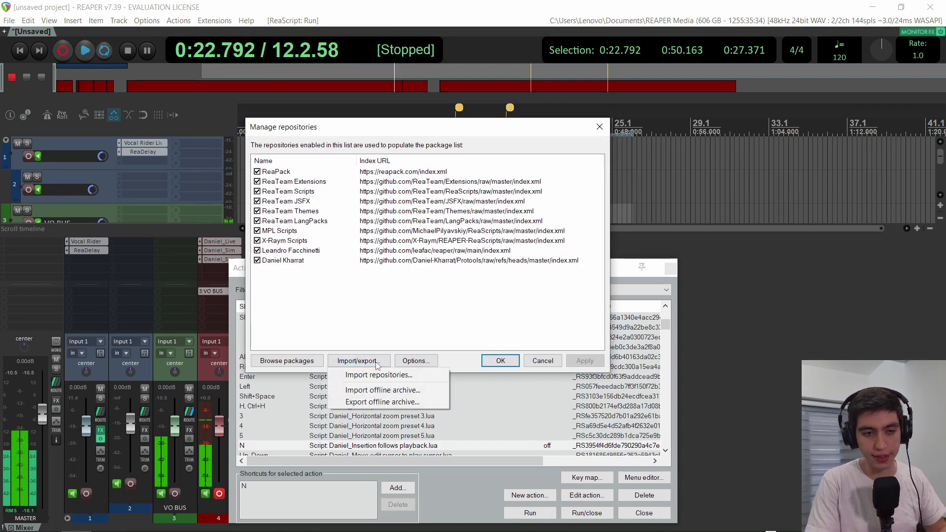
pyautogui.click(375, 377)
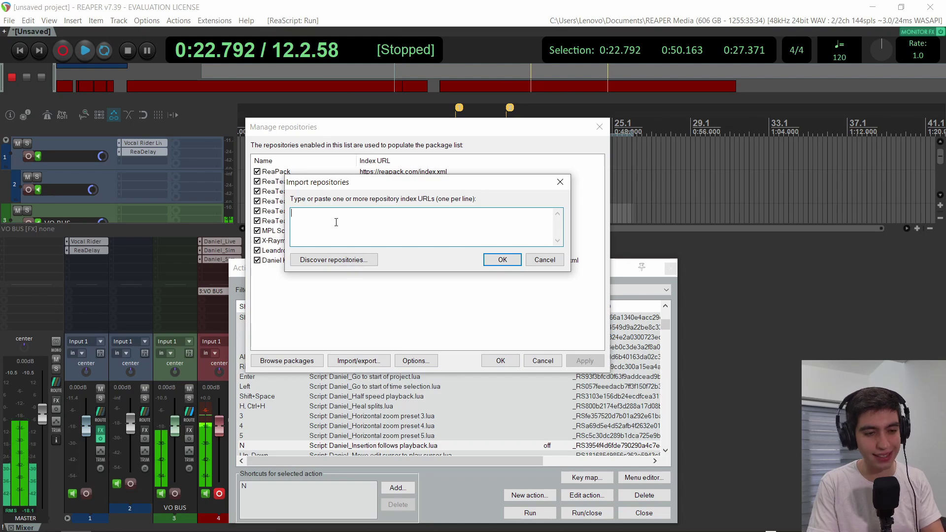
# - Switch to the browser and check the Download ZIP option of the Reaper-Data repository on GitHub
pyautogui.hotkey('alt', 'Tab')
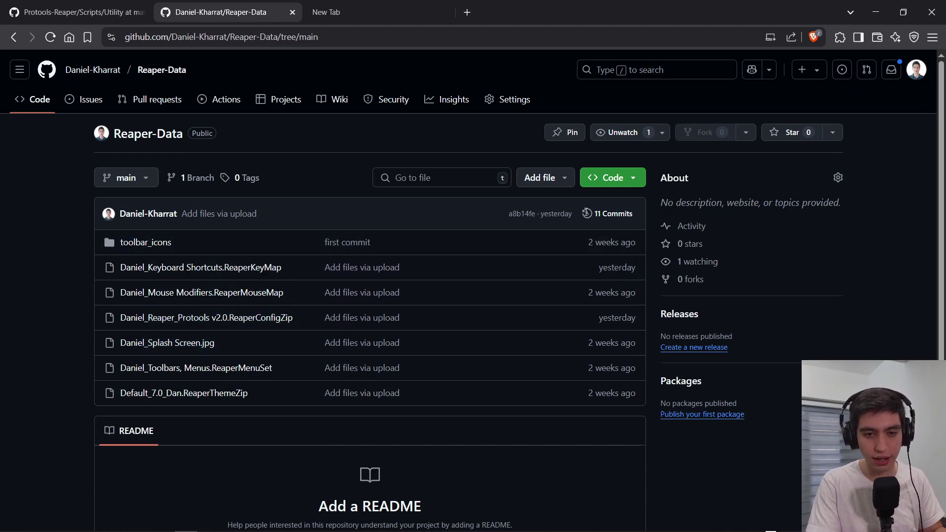
pyautogui.click(633, 180)
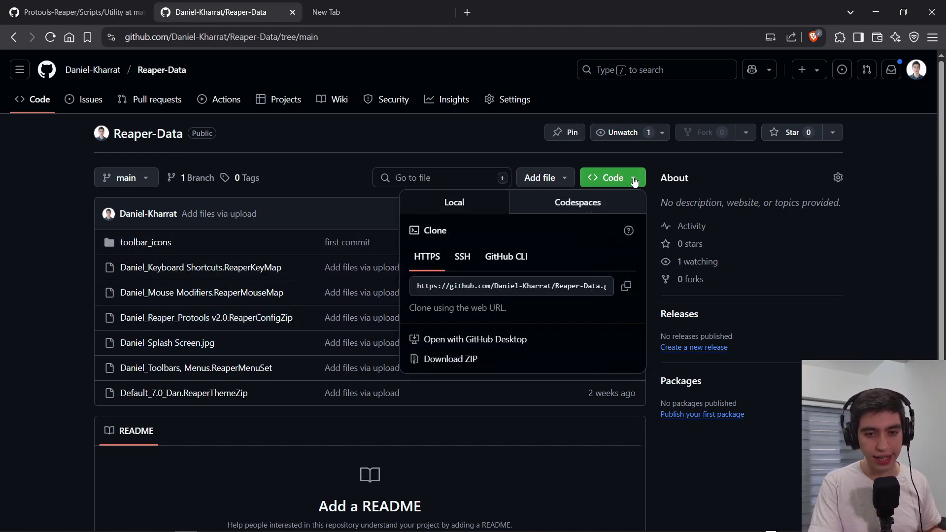
pyautogui.click(500, 362)
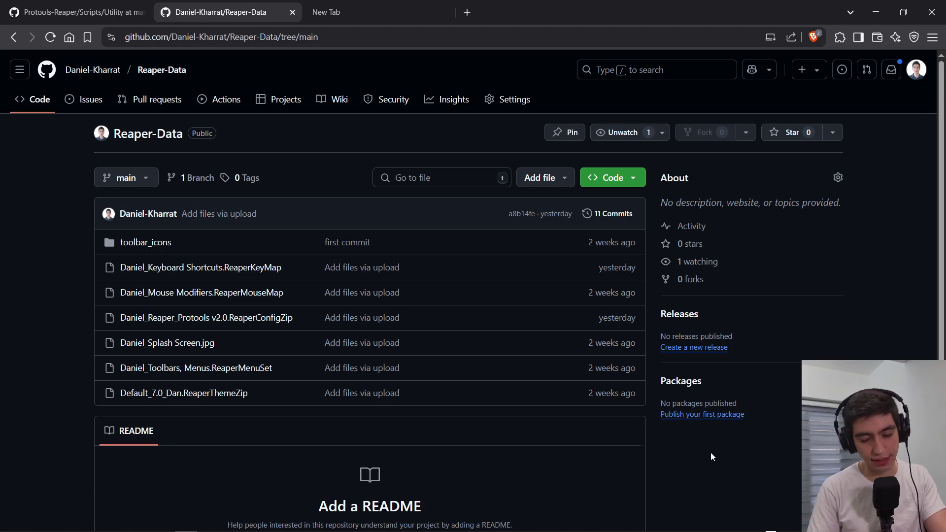